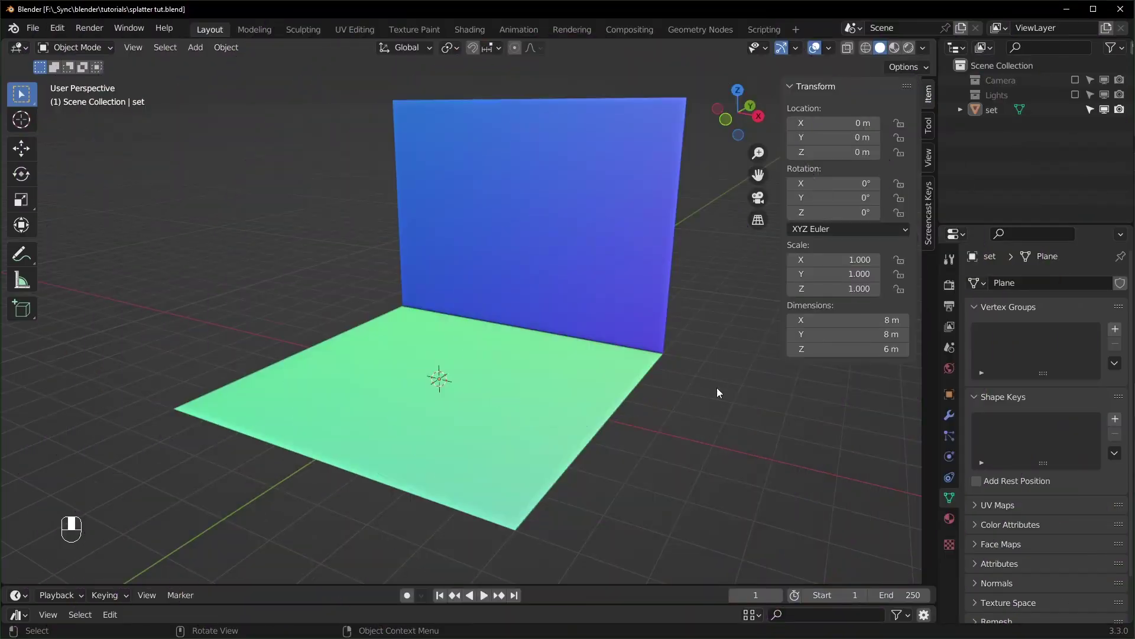
Add a Bezier curve to the scene and delete all of its default control points in Edit Mode.
{"action": "middle_click_drag", "start_coordinate": [758, 392], "coordinate": [488, 385]}
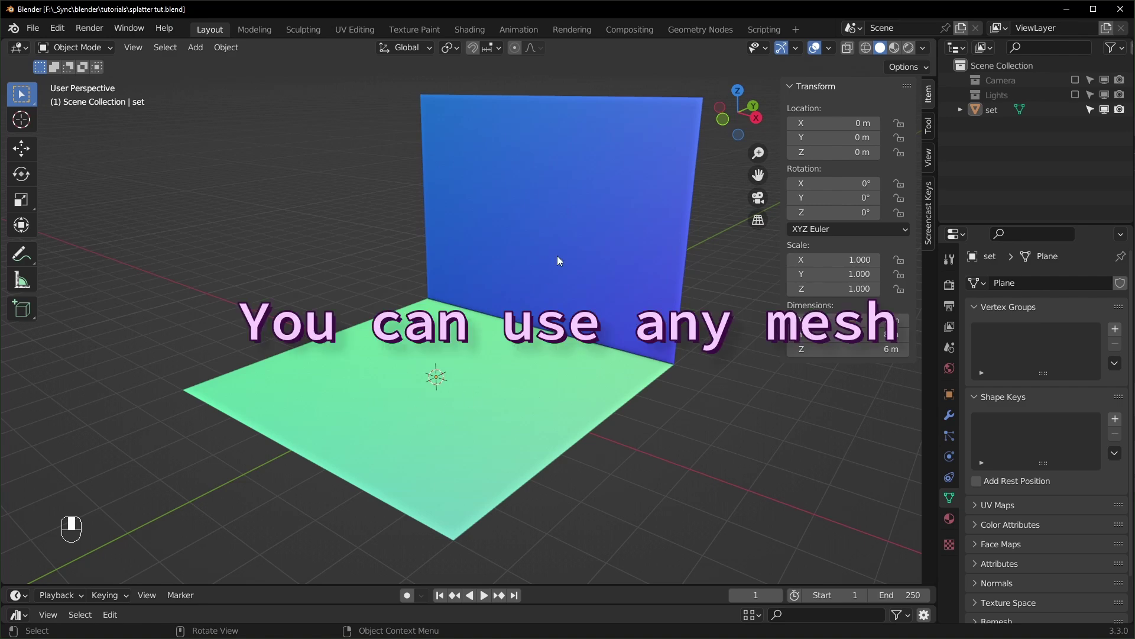
{"action": "middle_click_drag", "start_coordinate": [559, 260], "coordinate": [505, 365]}
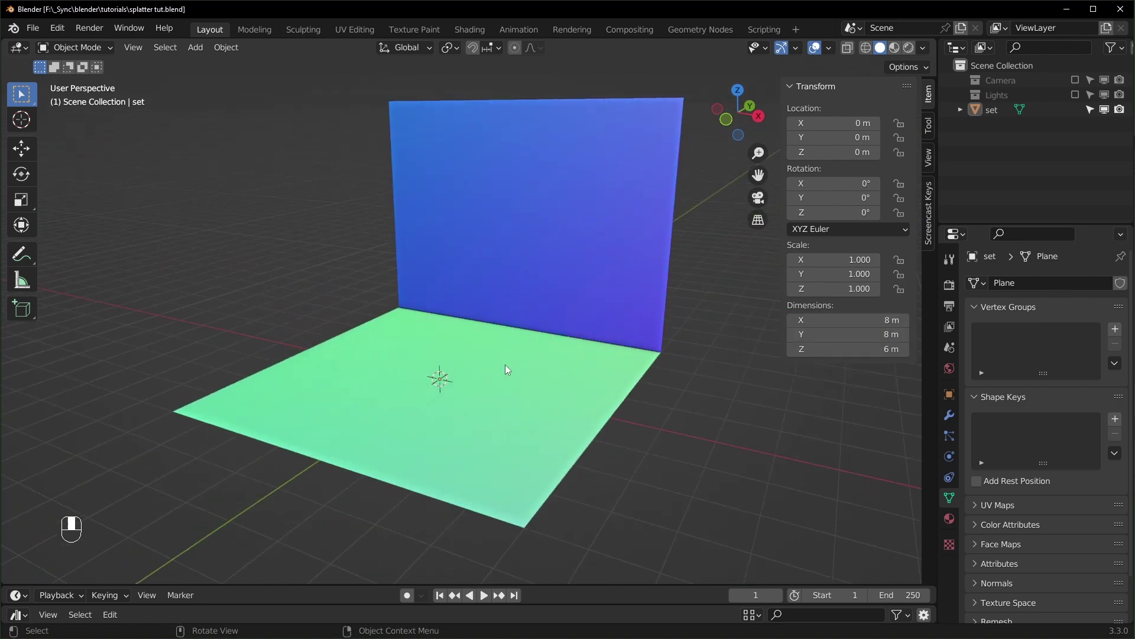
{"action": "key", "text": "shift+a"}
{"action": "mouse_move", "coordinate": [429, 357]}
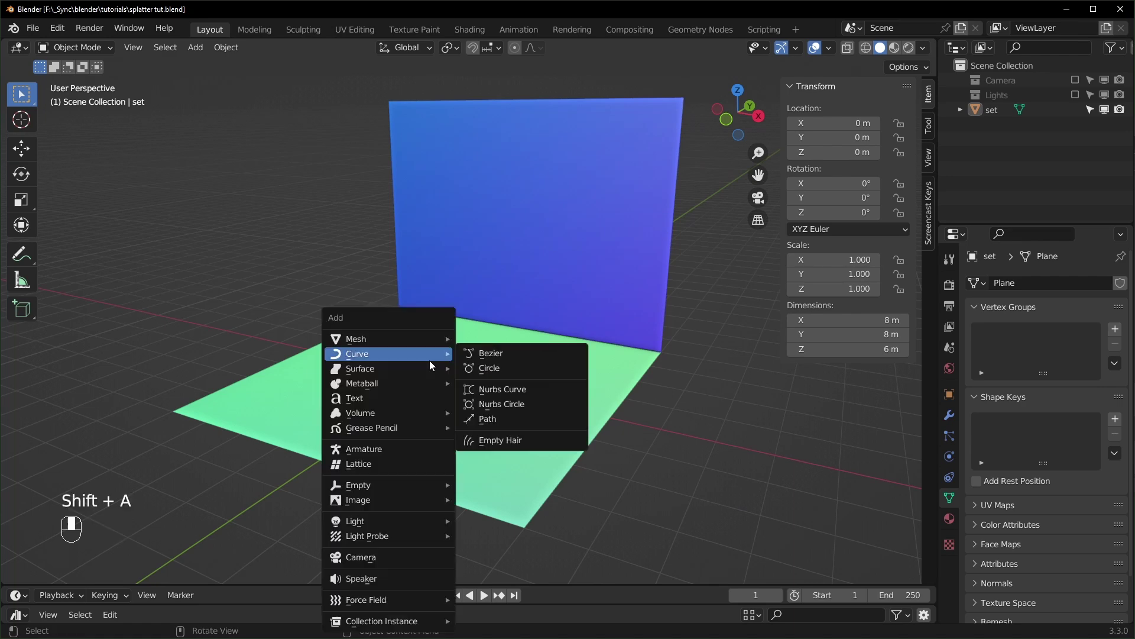
{"action": "left_click", "coordinate": [534, 353]}
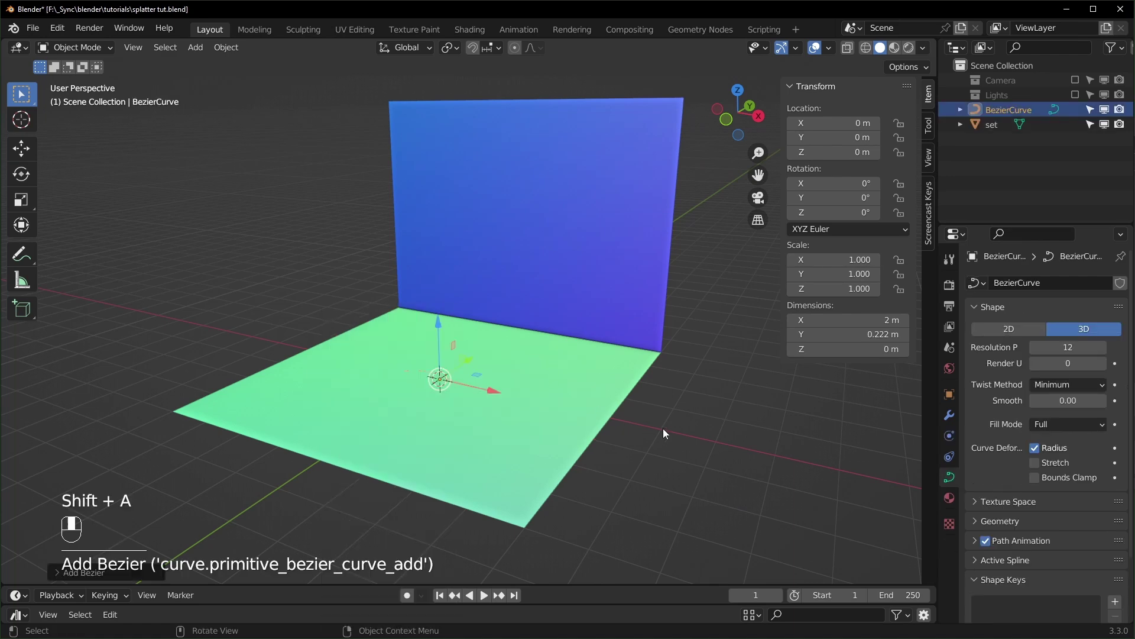
{"action": "key", "text": "Tab"}
{"action": "key", "text": "a"}
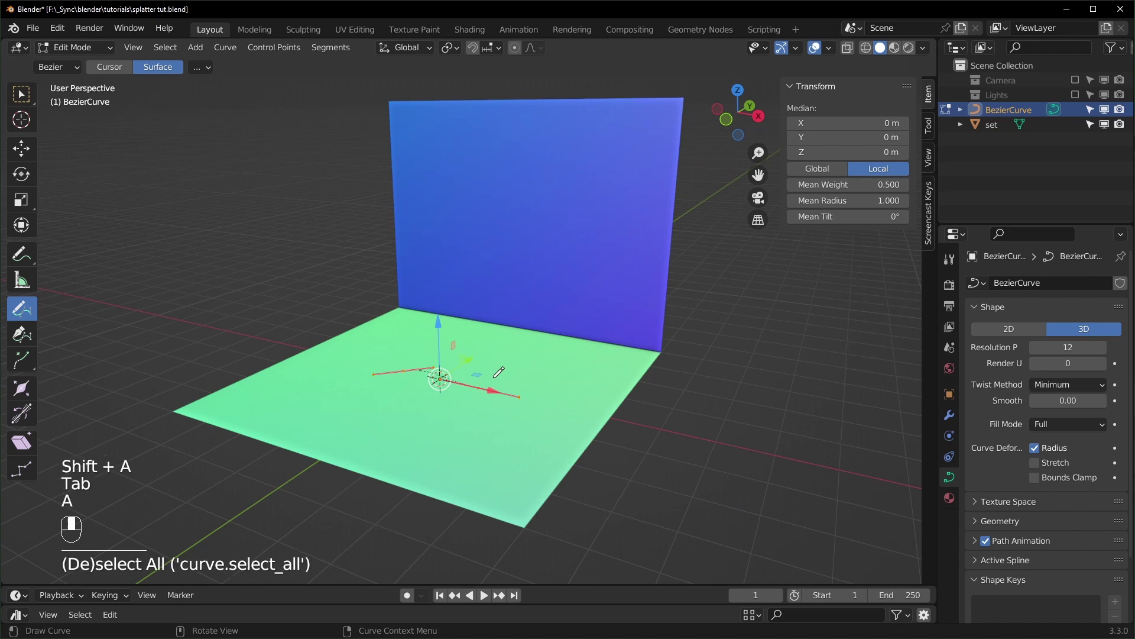
{"action": "key", "text": "x"}
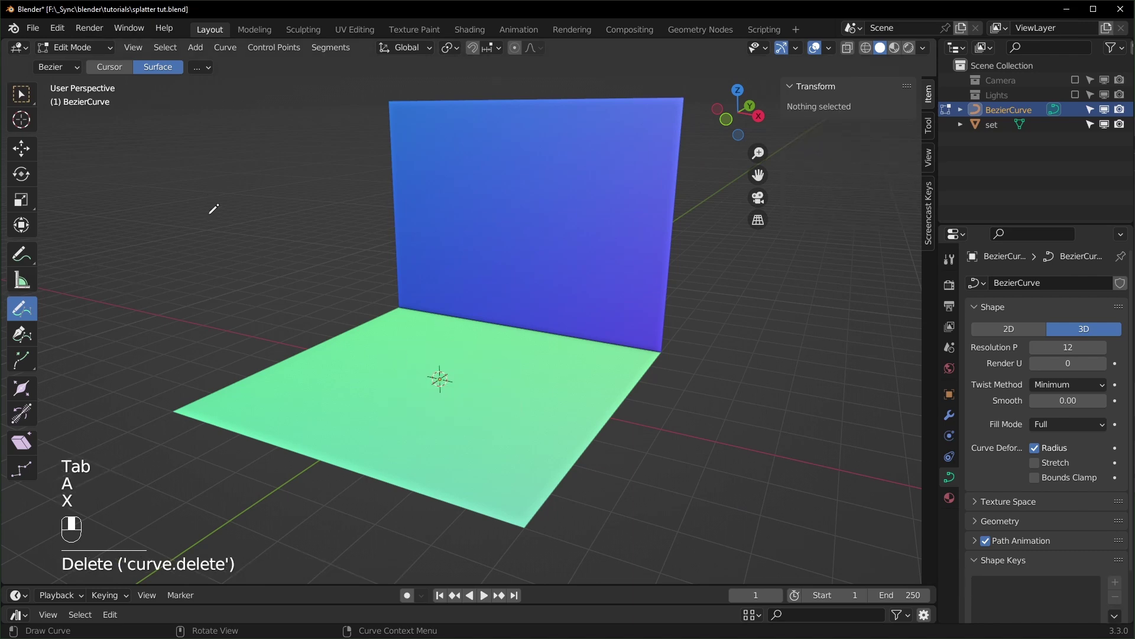
Draw a freehand Bezier curve with surface depth from the floor up the back wall, and return to Object Mode.
{"action": "key", "text": "t"}
{"action": "key", "text": "t"}
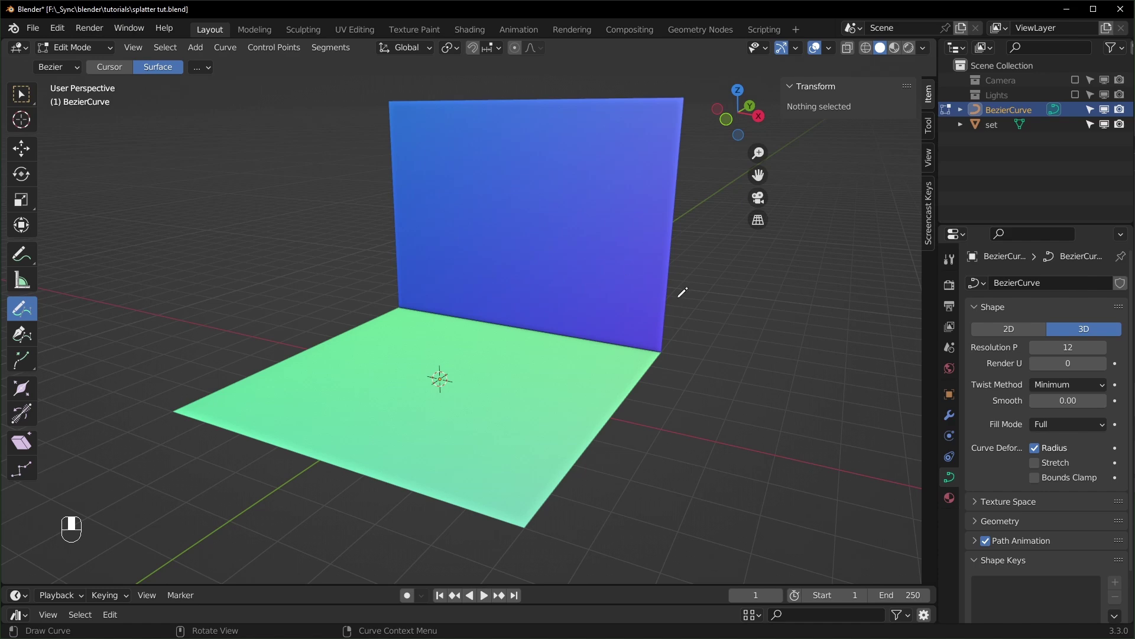
{"action": "key", "text": "n"}
{"action": "key", "text": "n"}
{"action": "left_click", "coordinate": [929, 128]}
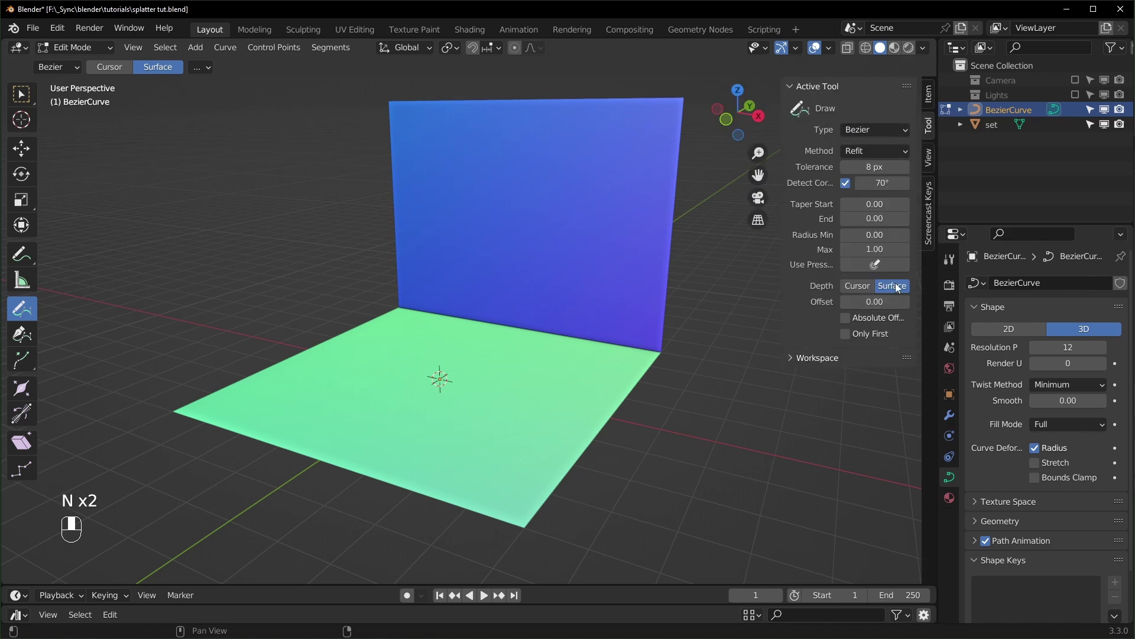
{"action": "mouse_move", "coordinate": [377, 404]}
{"action": "left_mouse_down"}
{"action": "mouse_move", "coordinate": [543, 353]}
{"action": "mouse_move", "coordinate": [575, 192]}
{"action": "left_mouse_up"}
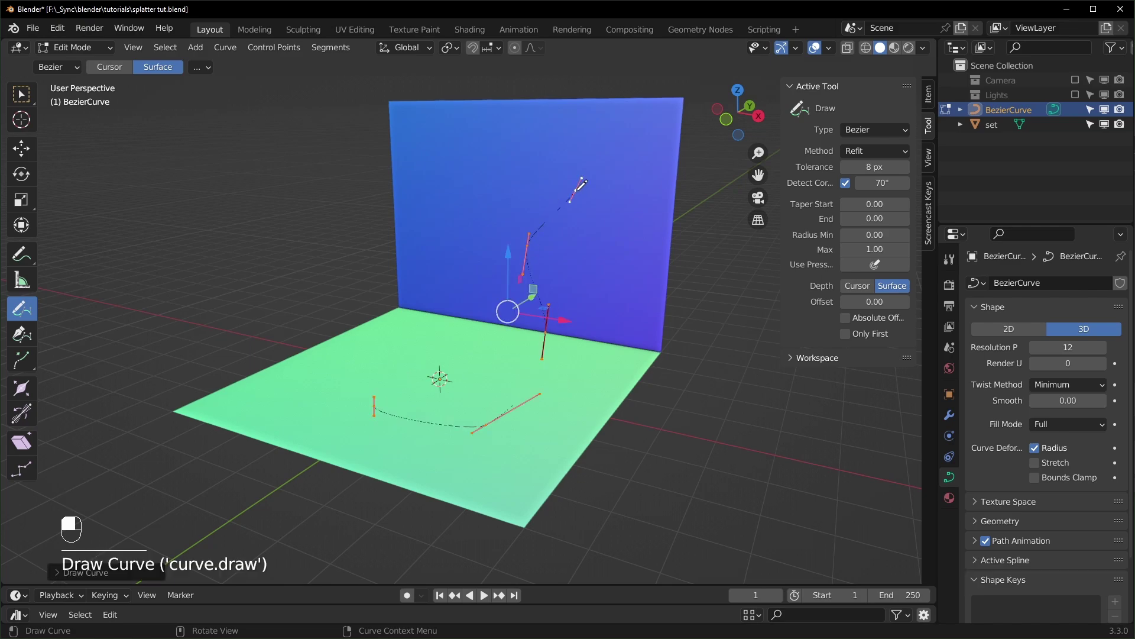
{"action": "mouse_move", "coordinate": [516, 369]}
{"action": "middle_mouse_down"}
{"action": "mouse_move", "coordinate": [655, 370]}
{"action": "mouse_move", "coordinate": [516, 364]}
{"action": "mouse_move", "coordinate": [598, 324]}
{"action": "middle_mouse_up"}
{"action": "key", "text": "Tab"}
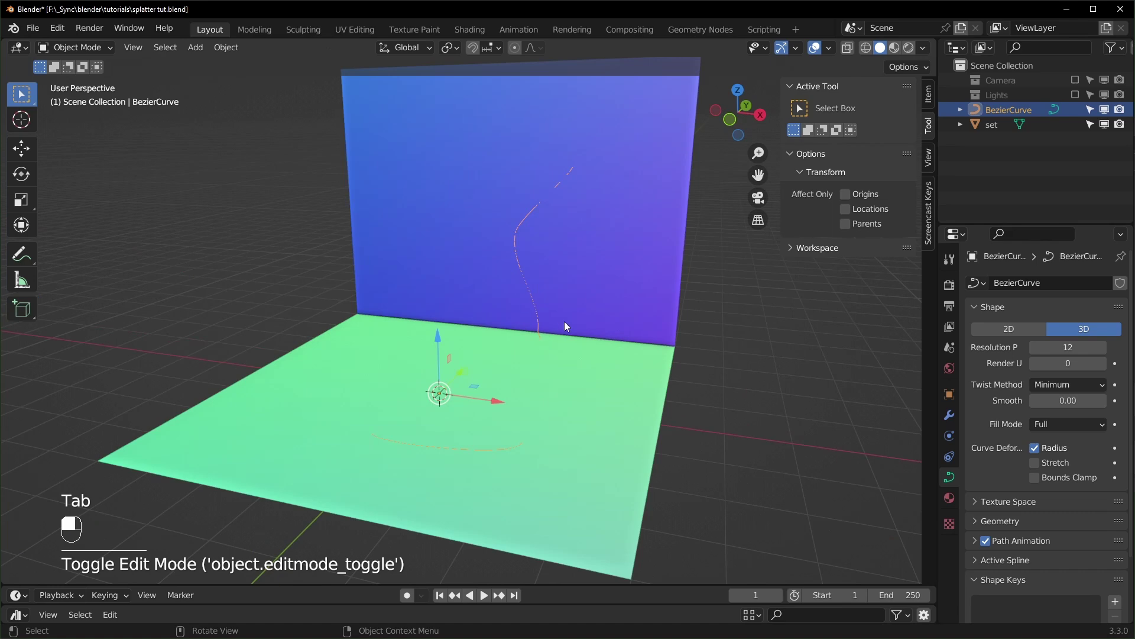
Switch to the Geometry Nodes workspace and create a new node tree for the Bezier curve.
{"action": "left_click", "coordinate": [701, 31]}
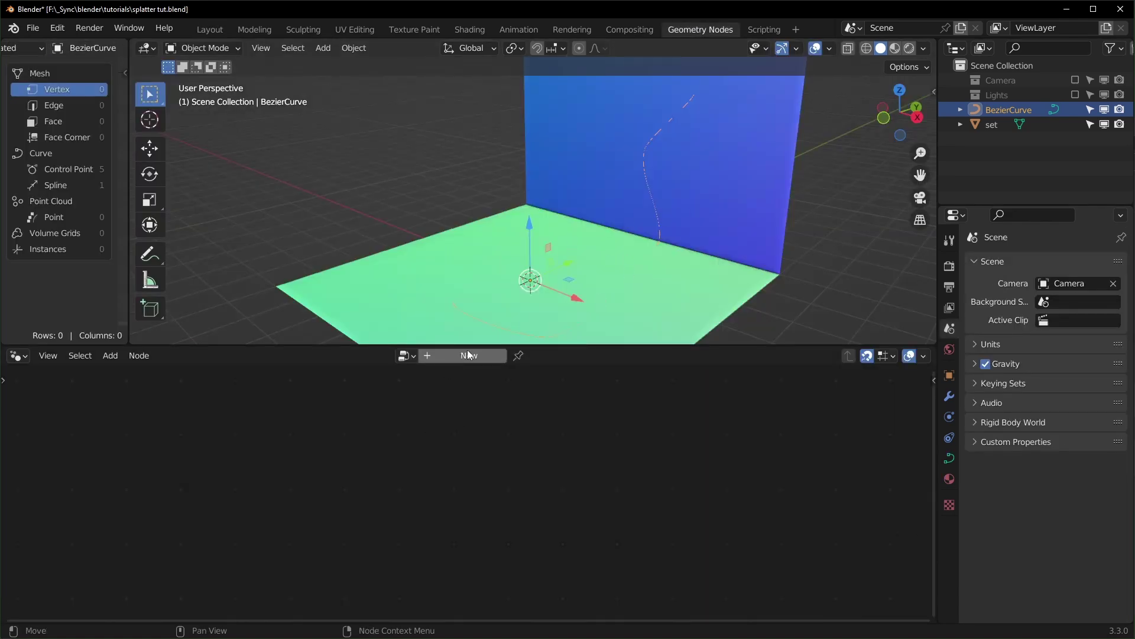
{"action": "left_click", "coordinate": [450, 357]}
{"action": "middle_click_drag", "start_coordinate": [449, 307], "coordinate": [434, 279]}
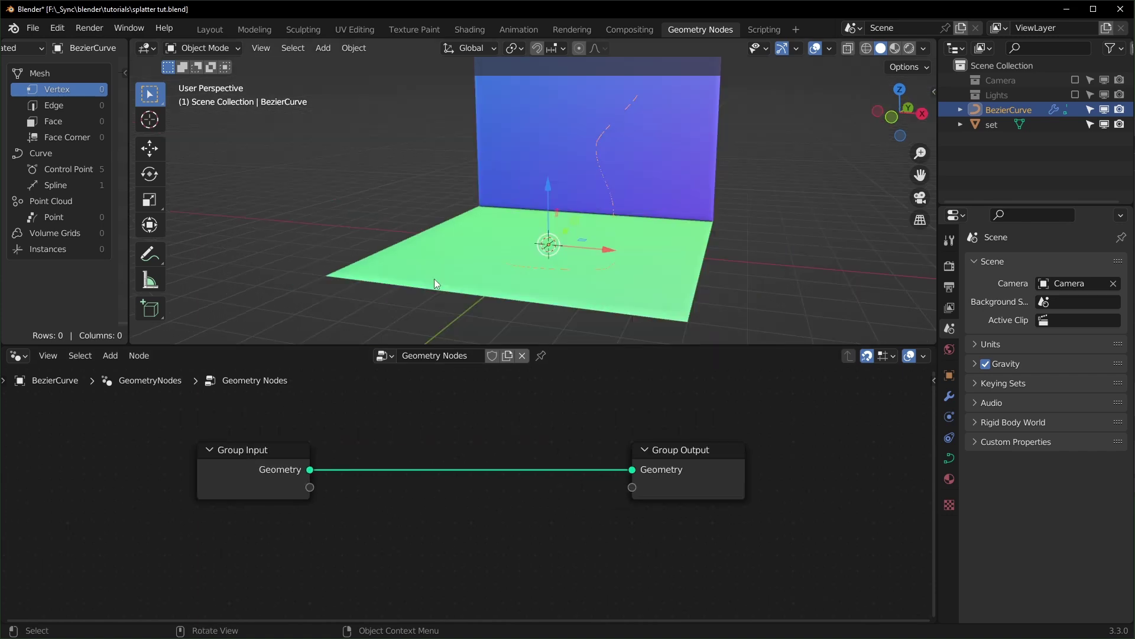
Insert a Curve to Points node between Group Input and Group Output and set its mode to Length.
{"action": "left_click_drag", "start_coordinate": [276, 470], "coordinate": [179, 471]}
{"action": "key", "text": "shift+a"}
{"action": "key", "text": "s"}
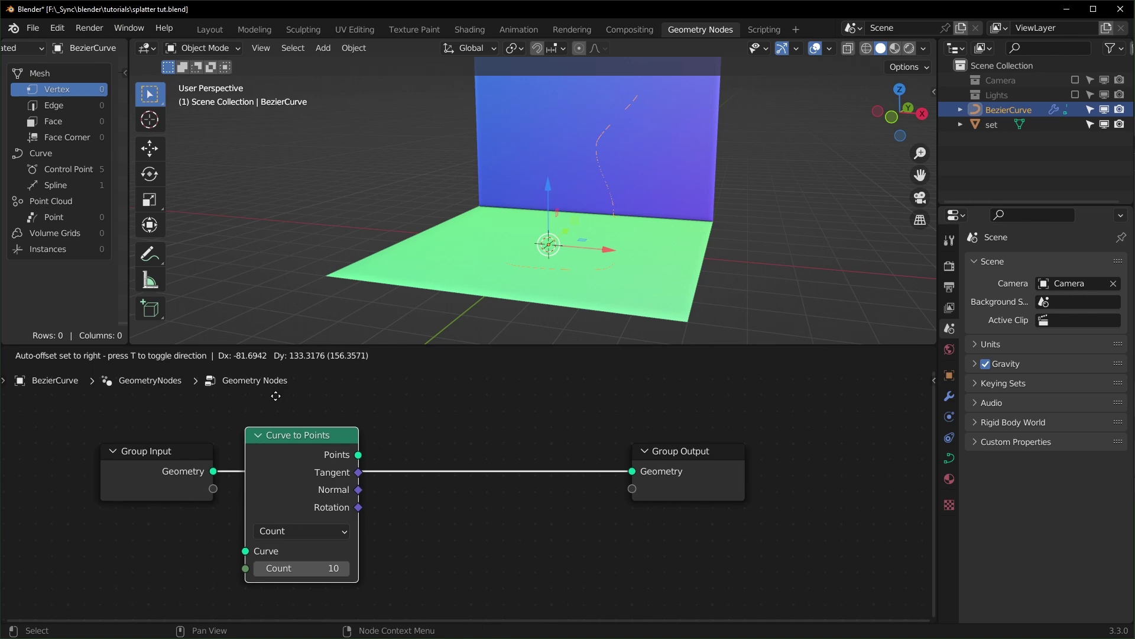
{"action": "left_click", "coordinate": [276, 396]}
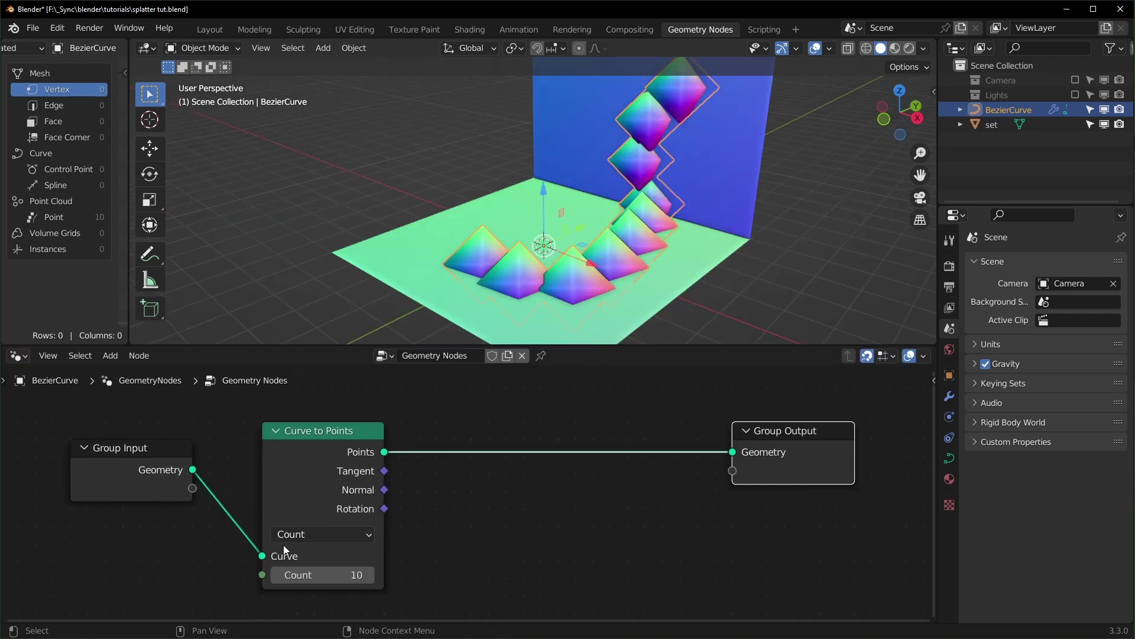
{"action": "left_click", "coordinate": [328, 538]}
{"action": "left_click", "coordinate": [319, 592]}
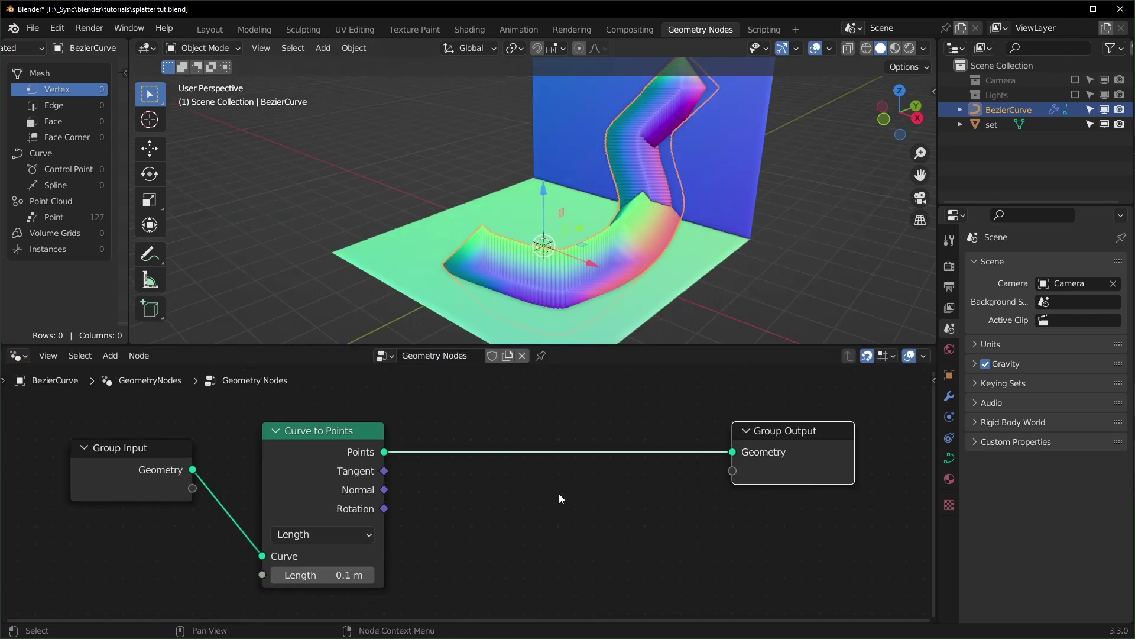
Insert a Points to Volume node between Curve to Points and Group Output.
{"action": "scroll", "coordinate": [559, 493], "scroll_direction": "down", "scroll_amount": 2}
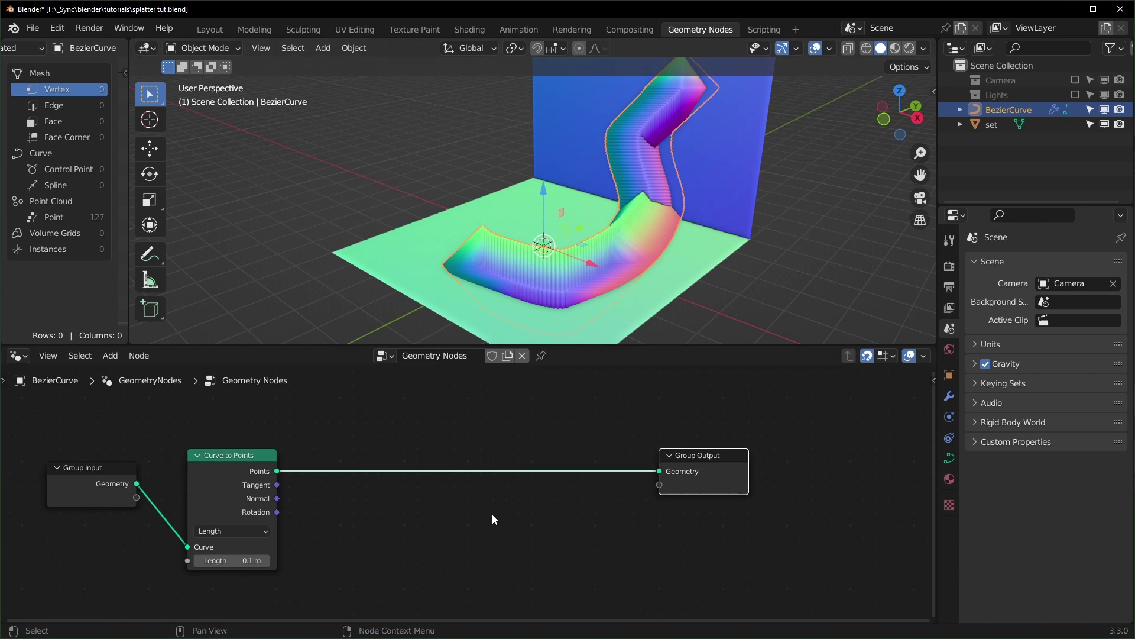
{"action": "key", "text": "shift+a"}
{"action": "left_click", "coordinate": [501, 529]}
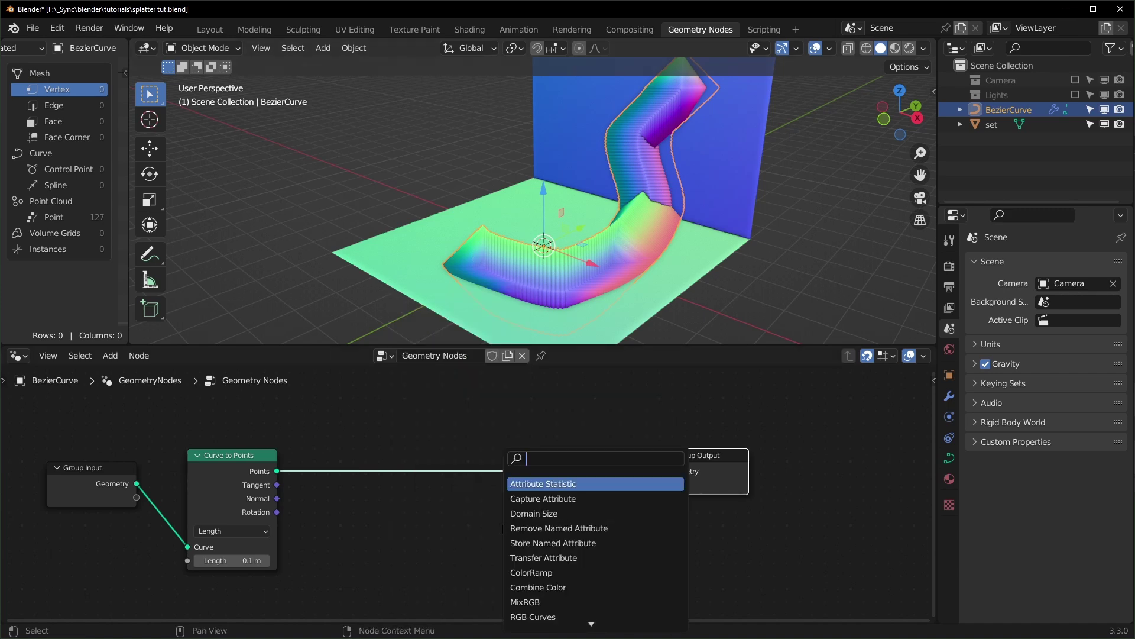
{"action": "type", "text": "poi"}
{"action": "left_click", "coordinate": [576, 529]}
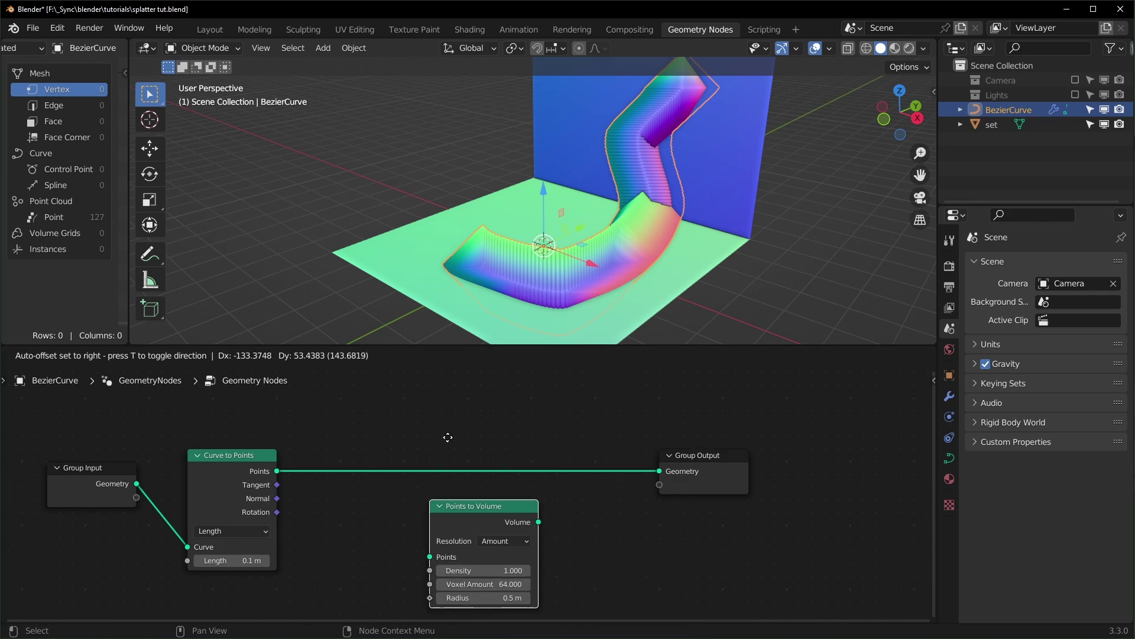
{"action": "left_click", "coordinate": [441, 399]}
Insert a Volume to Mesh node between Points to Volume and Group Output.
{"action": "key", "text": "shift+a"}
{"action": "type", "text": "svol"}
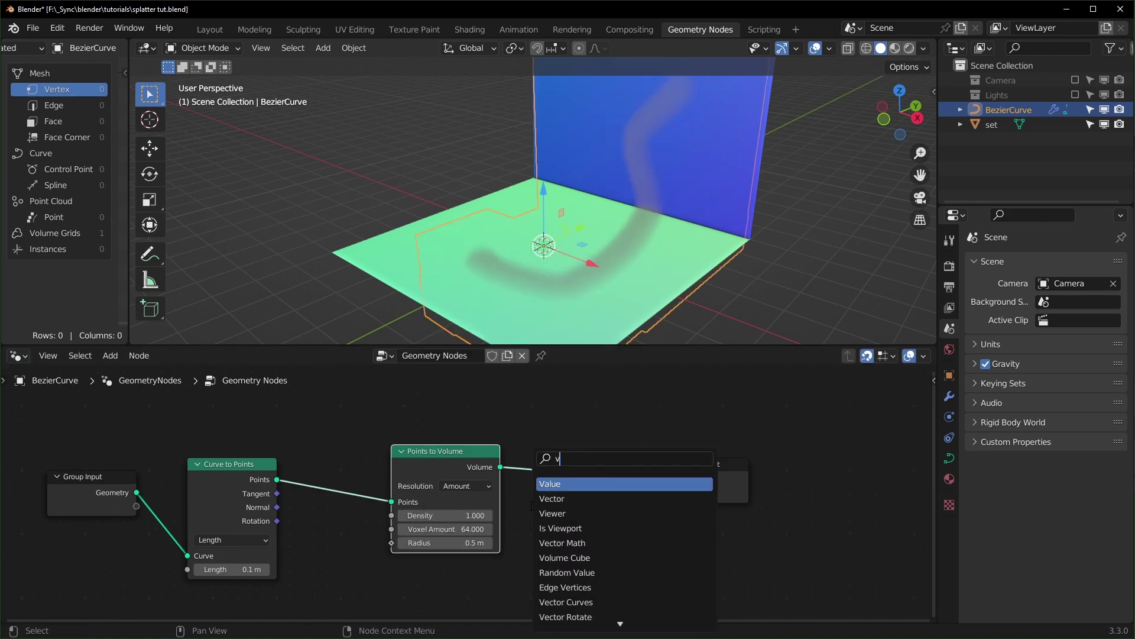
{"action": "left_click", "coordinate": [566, 495]}
{"action": "left_click", "coordinate": [562, 429]}
{"action": "scroll", "coordinate": [520, 438], "scroll_direction": "up", "scroll_amount": 2}
{"action": "left_click_drag", "start_coordinate": [485, 443], "coordinate": [530, 444]}
{"action": "left_click", "coordinate": [531, 444]}
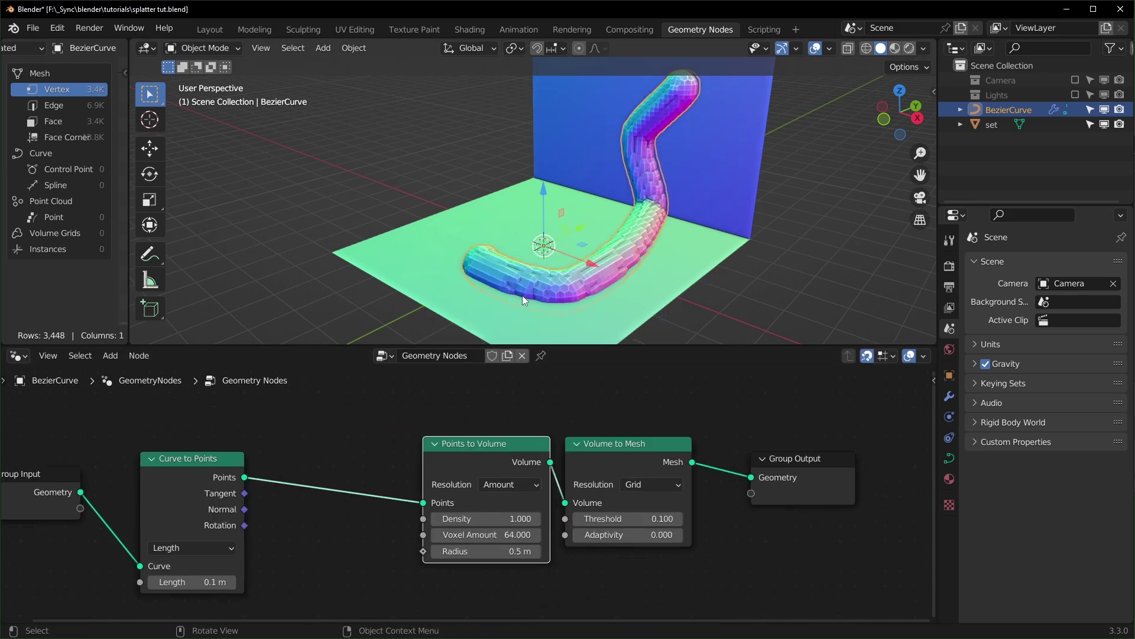
Set the Points to Volume node's resolution mode to Size.
{"action": "middle_click_drag", "start_coordinate": [523, 296], "coordinate": [558, 291]}
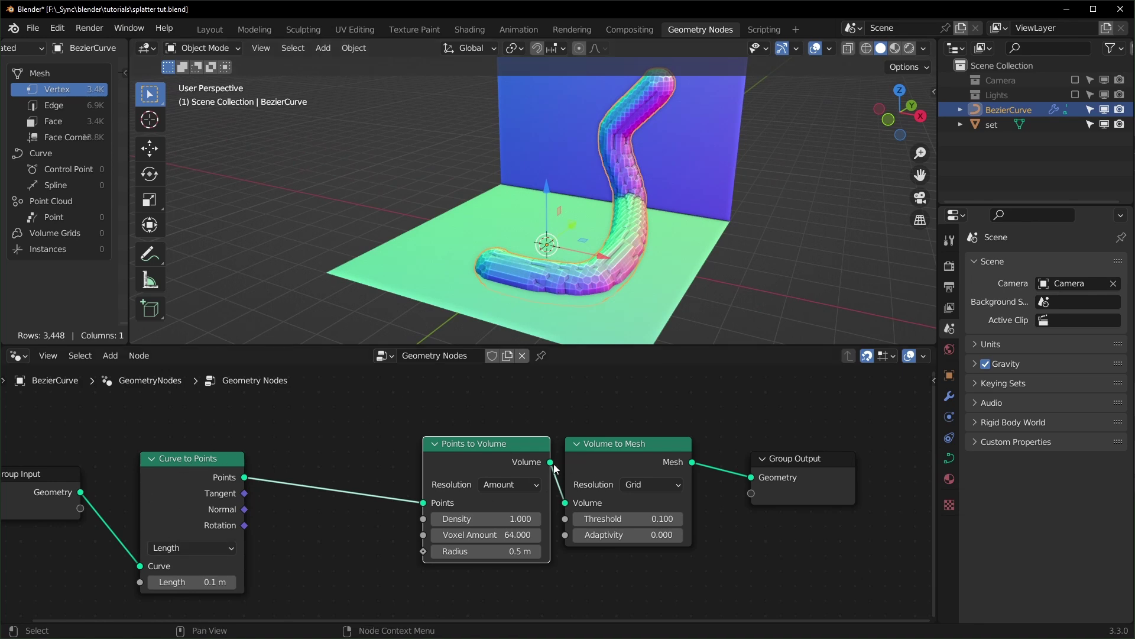
{"action": "scroll", "coordinate": [507, 493], "scroll_direction": "up", "scroll_amount": 1}
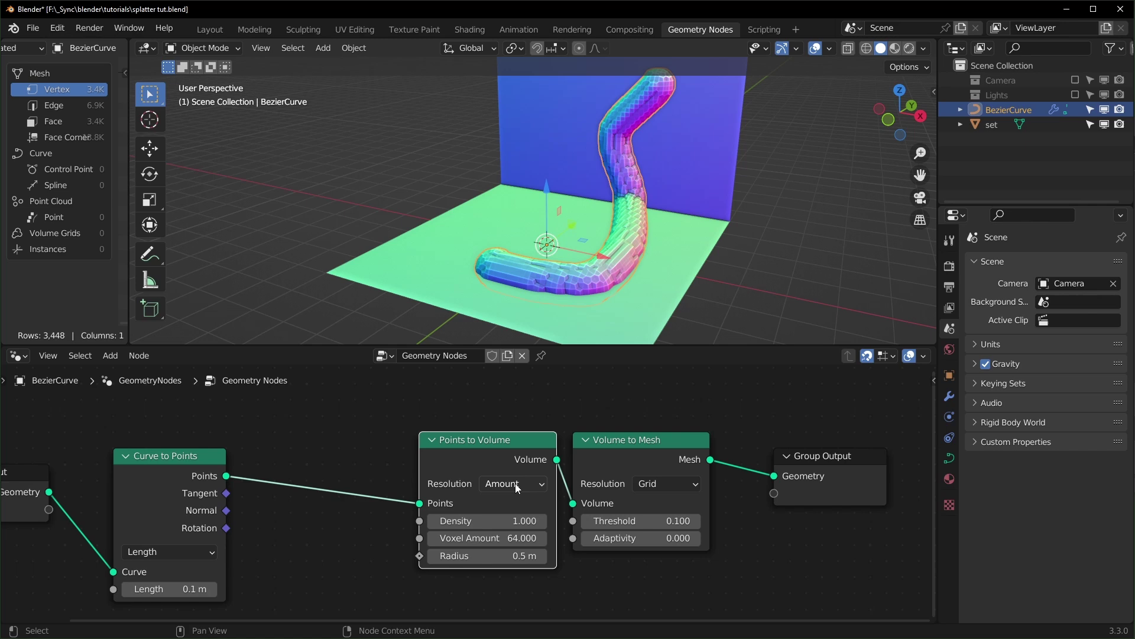
{"action": "left_click", "coordinate": [515, 485]}
{"action": "left_click", "coordinate": [494, 520]}
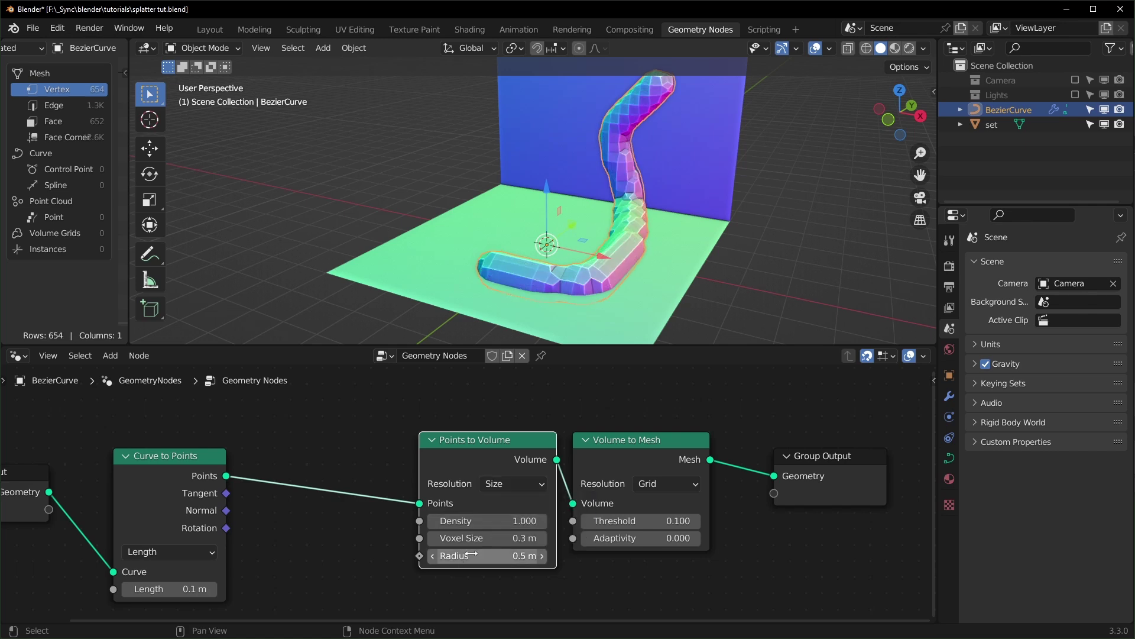
Add a Value node and link it to both Voxel Size and Radius of the Points to Volume node.
{"action": "scroll", "coordinate": [387, 592], "scroll_direction": "down", "scroll_amount": 2}
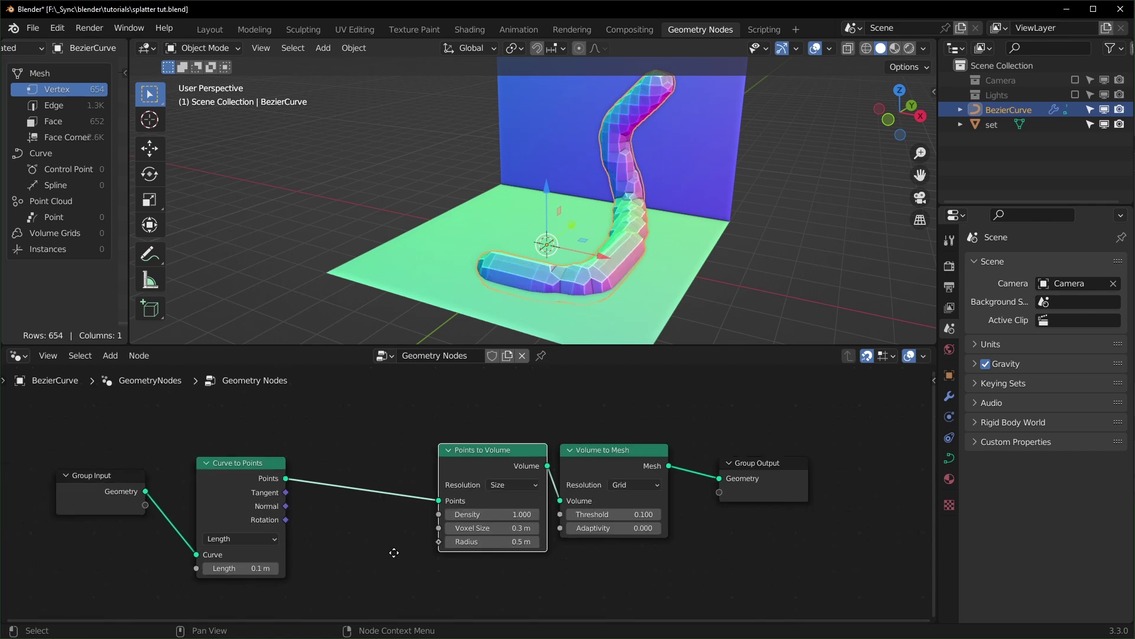
{"action": "scroll", "coordinate": [291, 451], "scroll_direction": "up", "scroll_amount": 3}
{"action": "left_click_drag", "start_coordinate": [517, 496], "coordinate": [353, 522]}
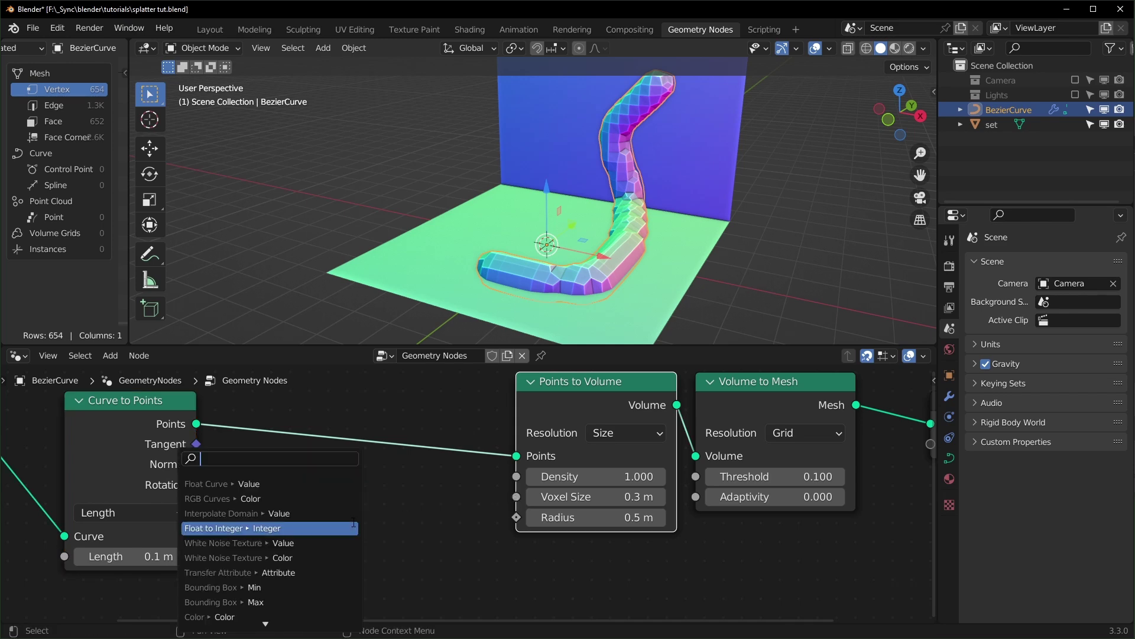
{"action": "type", "text": "value"}
{"action": "key", "text": "Return"}
{"action": "left_click_drag", "start_coordinate": [442, 536], "coordinate": [493, 595]}
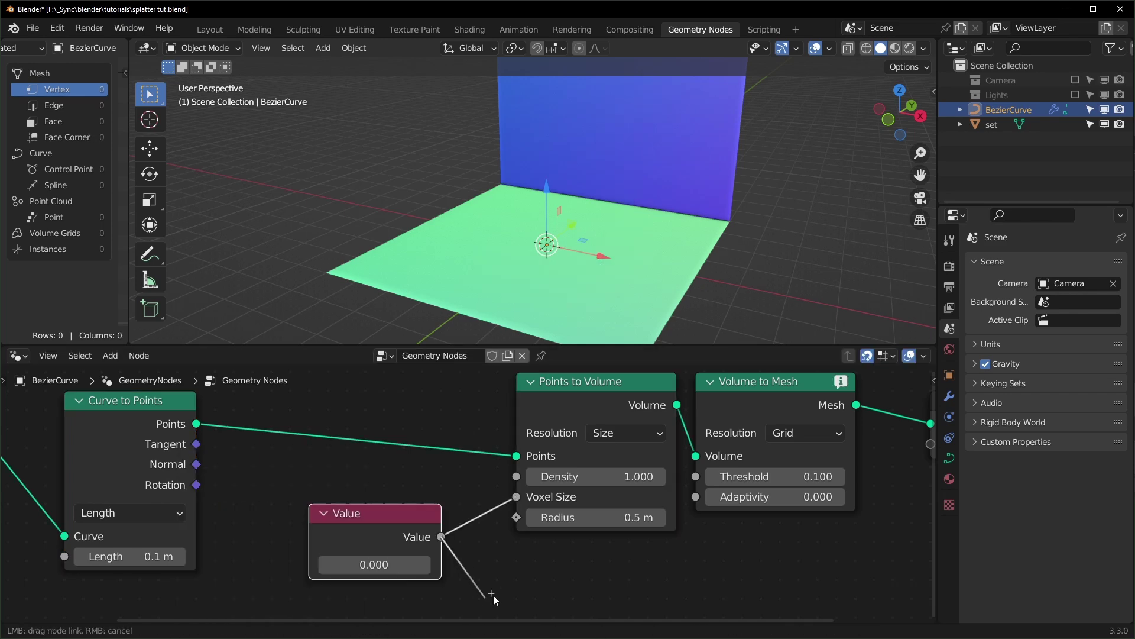
{"action": "left_click_drag", "start_coordinate": [519, 521], "coordinate": [519, 520]}
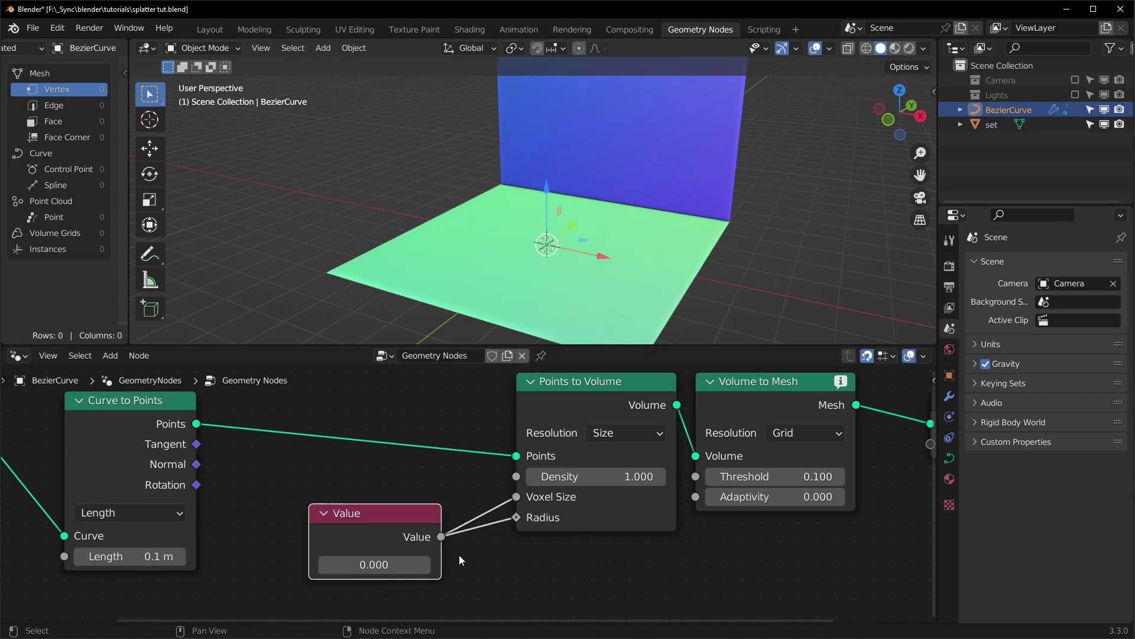
Set the Value node that drives voxel size and radius to 0.1.
{"action": "double_click", "coordinate": [377, 564]}
{"action": "type", "text": ".1"}
{"action": "key", "text": "Return"}
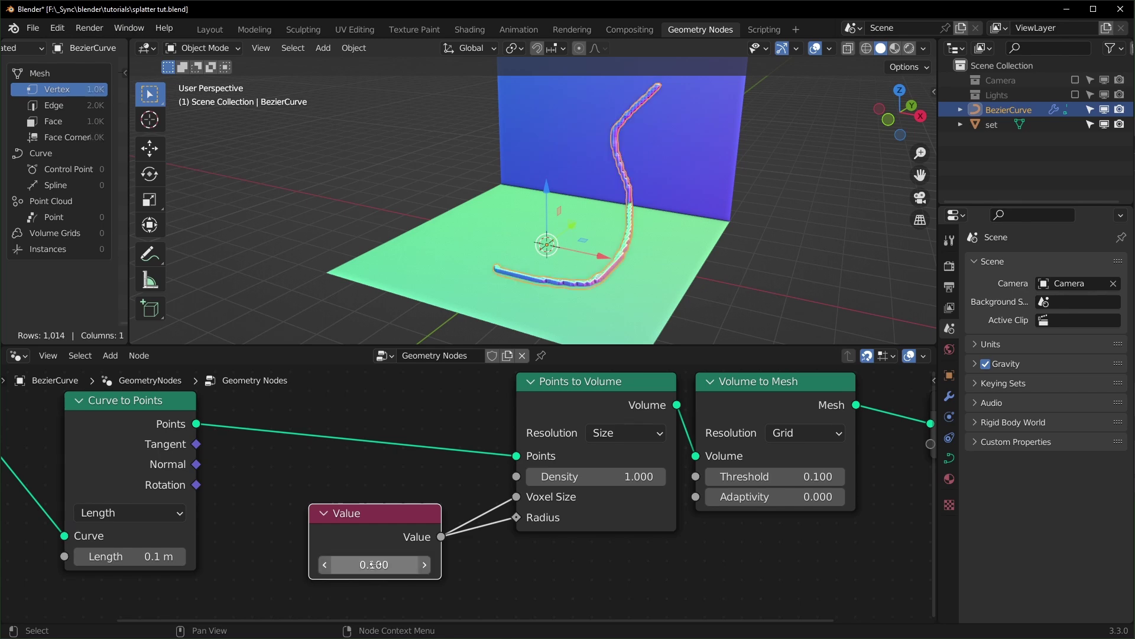
Make room before Group Output and insert a Subdivision Surface node after Volume to Mesh.
{"action": "middle_click_drag", "start_coordinate": [568, 207], "coordinate": [639, 284]}
{"action": "middle_click_drag", "start_coordinate": [923, 479], "coordinate": [528, 527]}
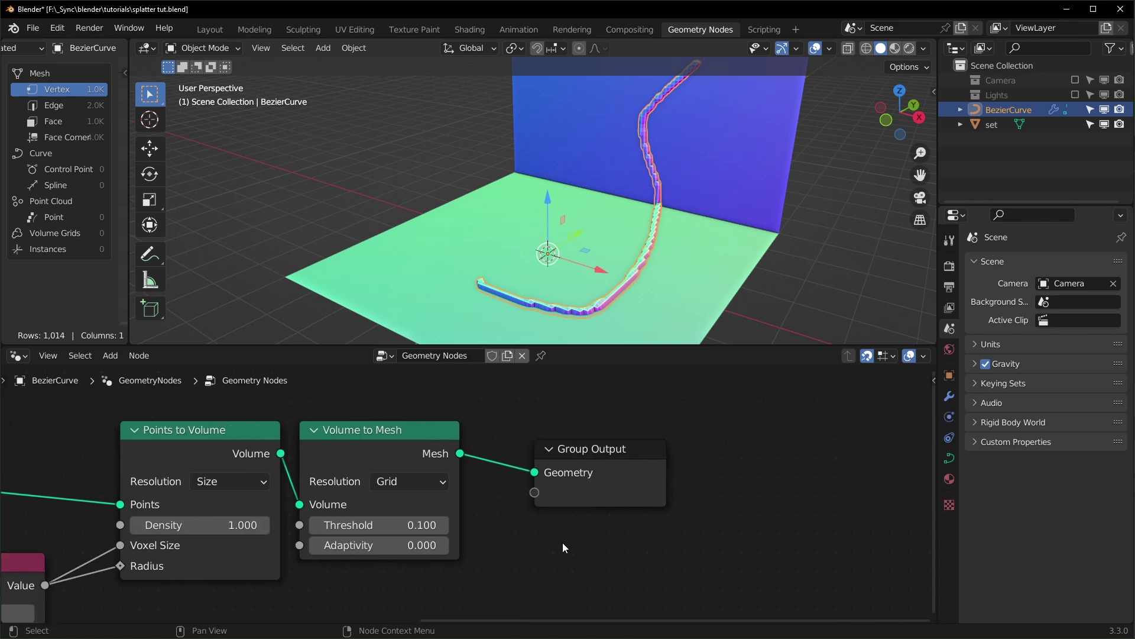
{"action": "left_click_drag", "start_coordinate": [634, 456], "coordinate": [822, 457]}
{"action": "key", "text": "shift+a"}
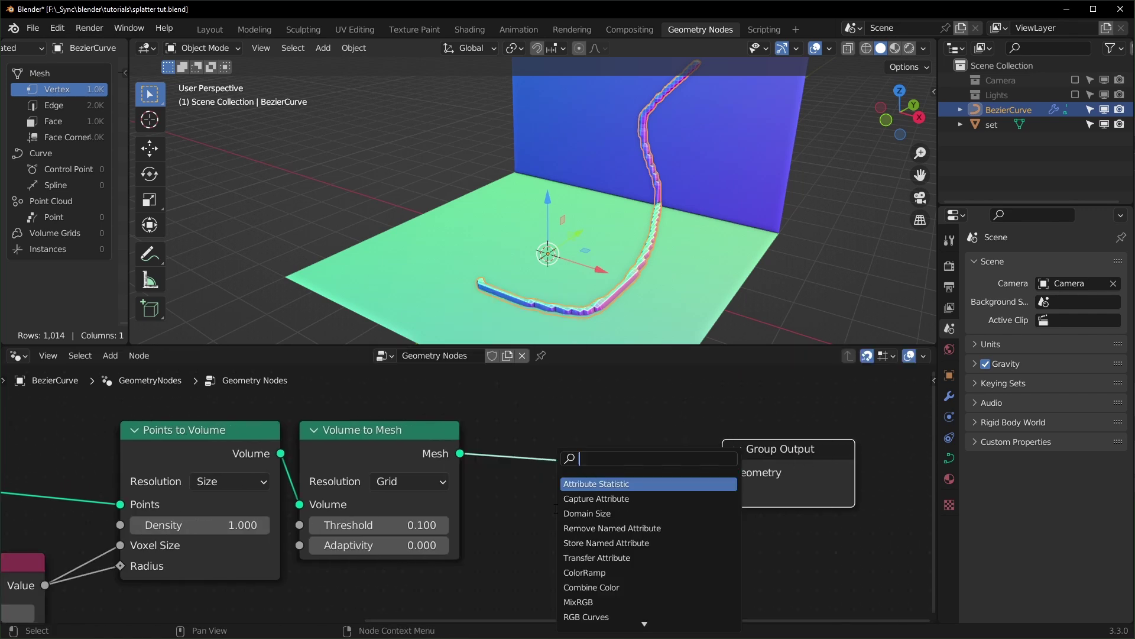
{"action": "type", "text": "sub"}
{"action": "left_click", "coordinate": [594, 513]}
{"action": "left_click", "coordinate": [564, 416]}
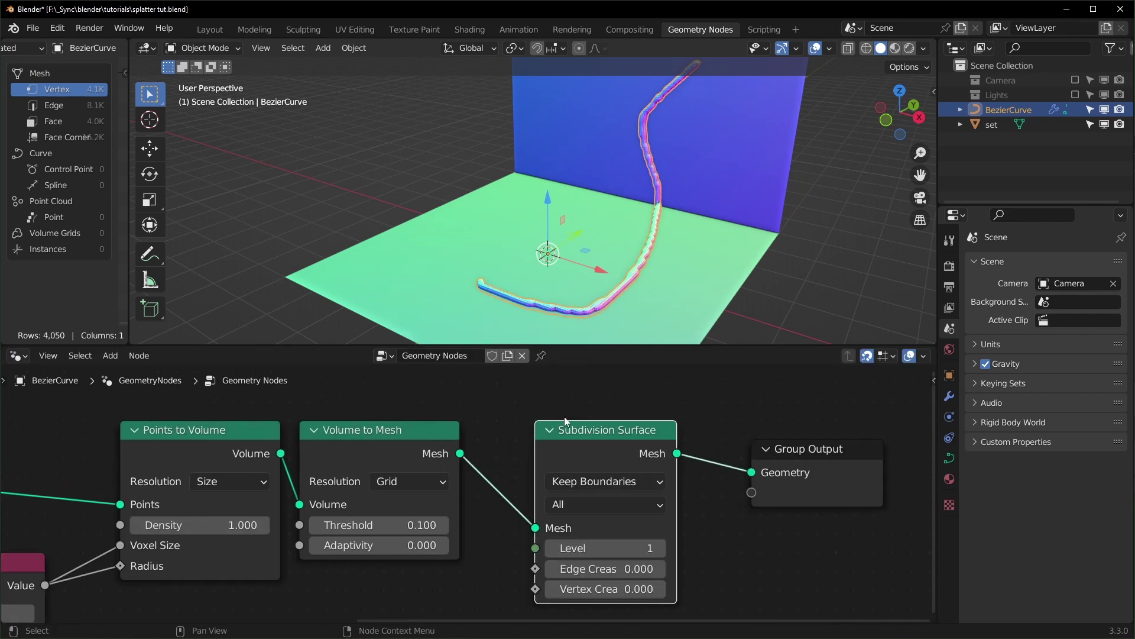
Move the Group Input and Curve to Points nodes farther from Points to Volume to free space between them.
{"action": "mouse_move", "coordinate": [627, 331]}
{"action": "middle_mouse_down"}
{"action": "mouse_move", "coordinate": [687, 300]}
{"action": "mouse_move", "coordinate": [647, 332]}
{"action": "middle_mouse_up"}
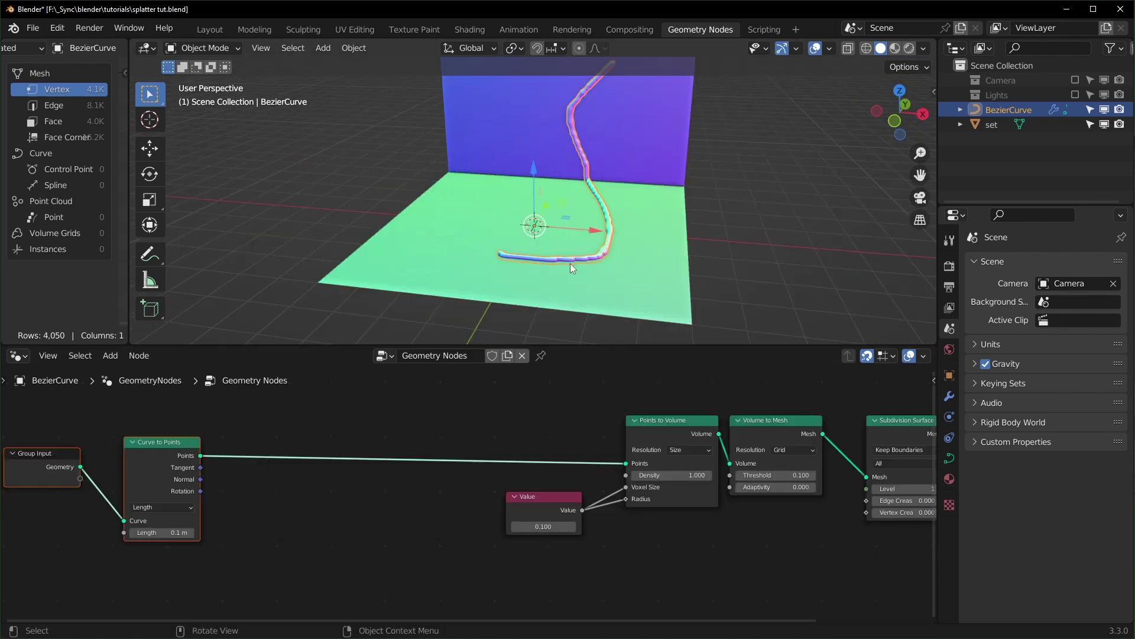
{"action": "middle_click_drag", "start_coordinate": [570, 263], "coordinate": [572, 279], "text": "shift"}
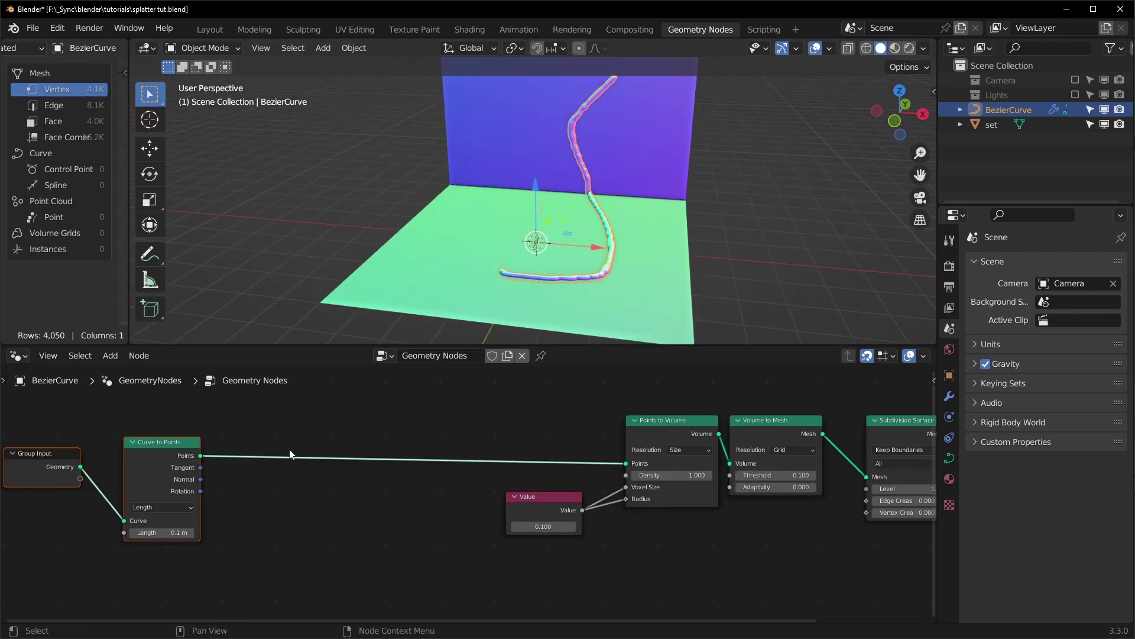
{"action": "middle_click_drag", "start_coordinate": [283, 457], "coordinate": [350, 464]}
{"action": "scroll", "coordinate": [374, 495], "scroll_direction": "up", "scroll_amount": 2}
{"action": "middle_click_drag", "start_coordinate": [345, 509], "coordinate": [351, 510]}
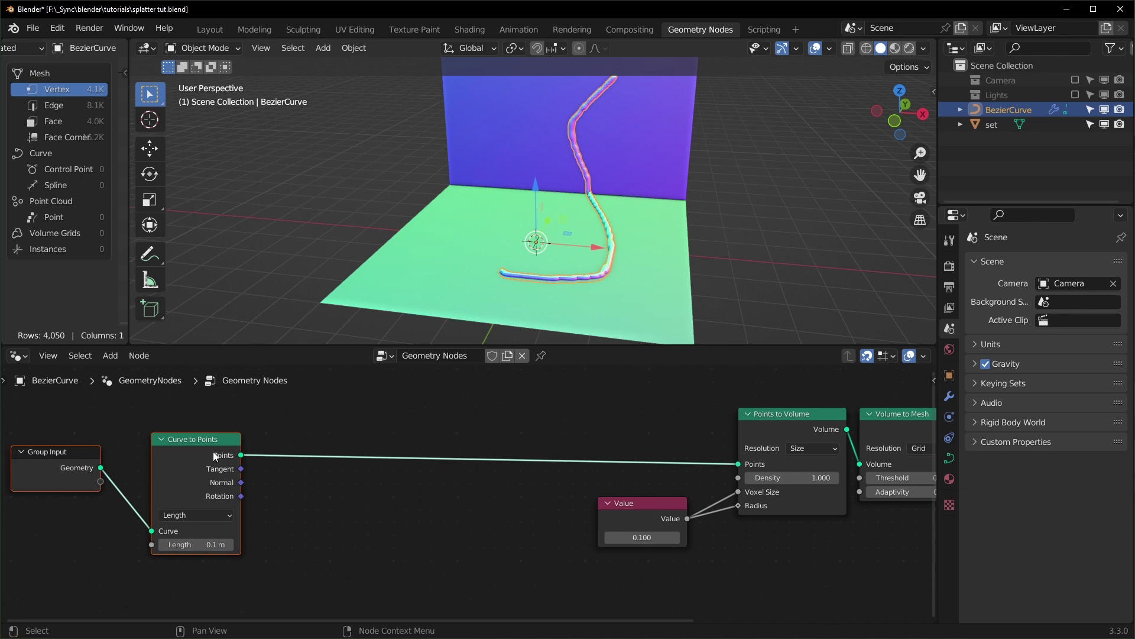
{"action": "left_click", "coordinate": [211, 442], "text": "alt+shift"}
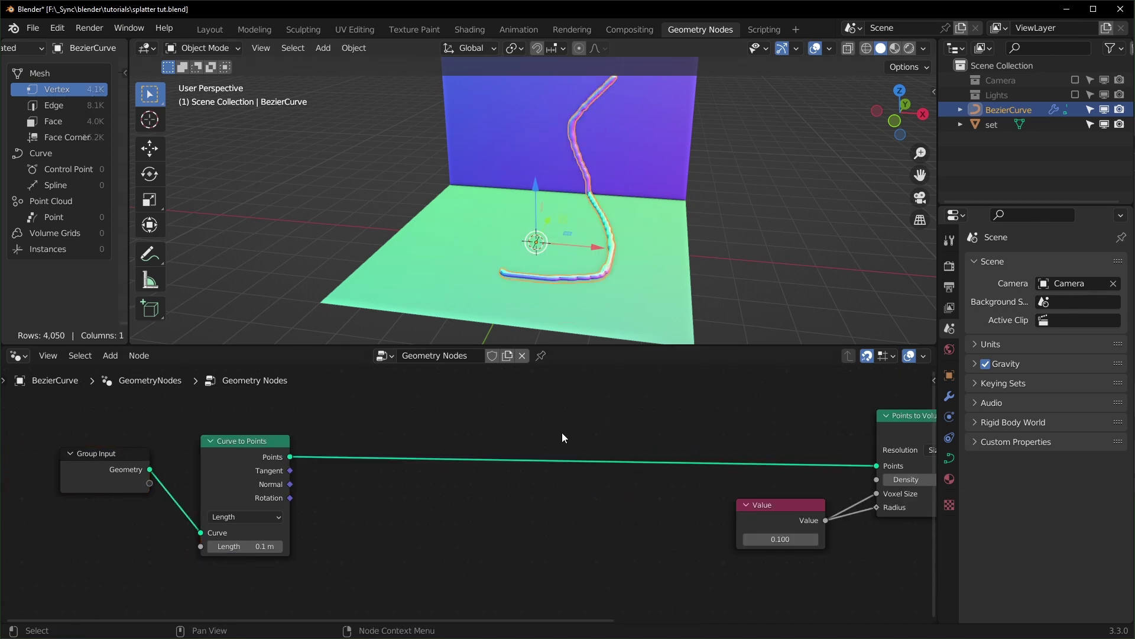
Insert a Delete Geometry node between Curve to Points and Points to Volume.
{"action": "key", "text": "shift+a"}
{"action": "type", "text": "s"}
{"action": "type", "text": "dele"}
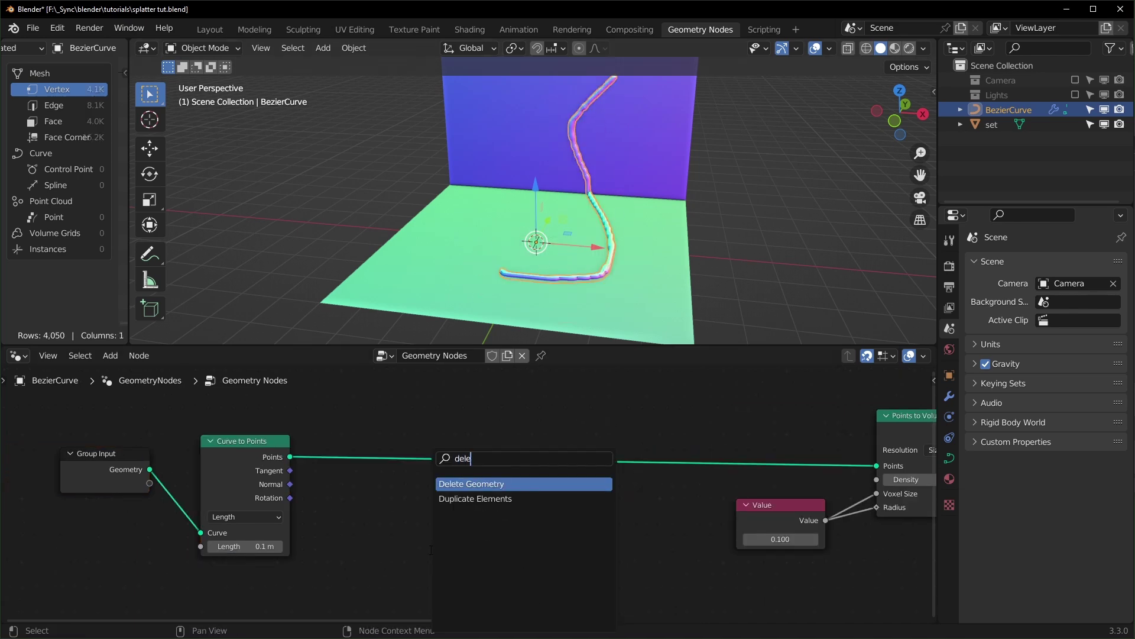
{"action": "key", "text": "Return"}
{"action": "left_click", "coordinate": [524, 517]}
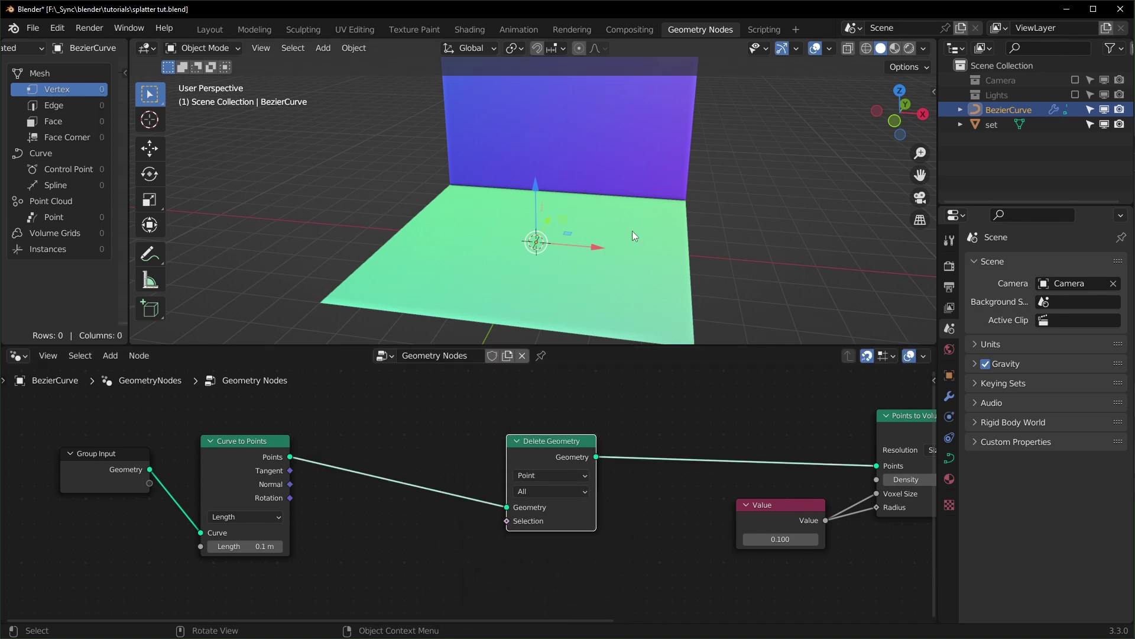
Feed the Delete Geometry selection from a Boolean Random Value node and set its probability to 0.753.
{"action": "left_click_drag", "start_coordinate": [507, 521], "coordinate": [393, 554]}
{"action": "type", "text": "rand"}
{"action": "key", "text": "Return"}
{"action": "left_click", "coordinate": [430, 512]}
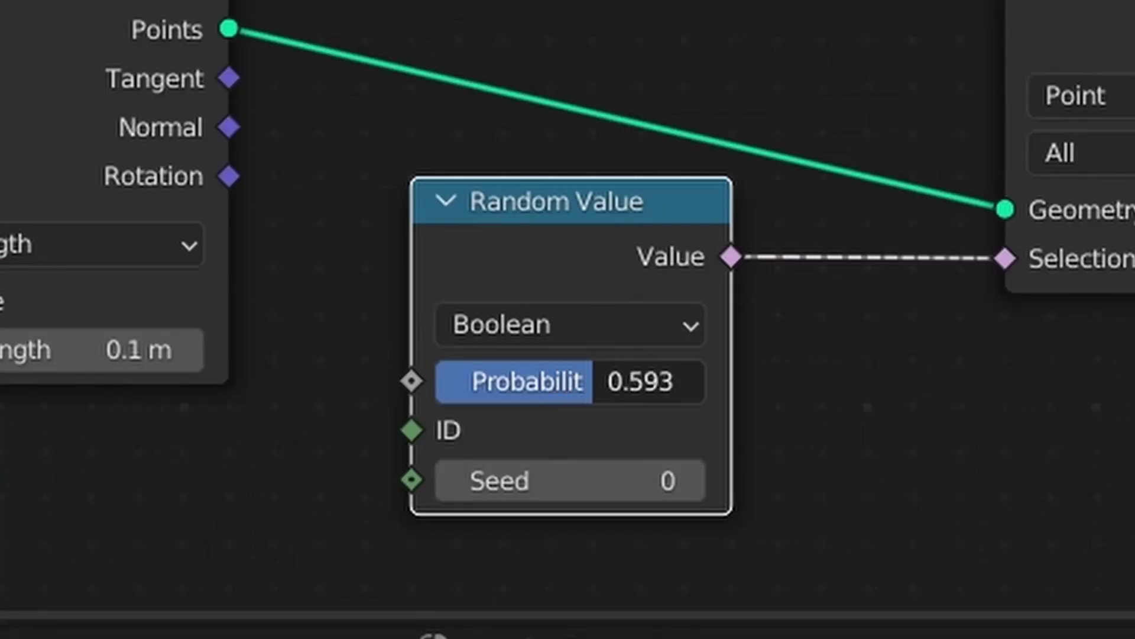
{"action": "left_click_drag", "start_coordinate": [596, 382], "coordinate": [639, 381]}
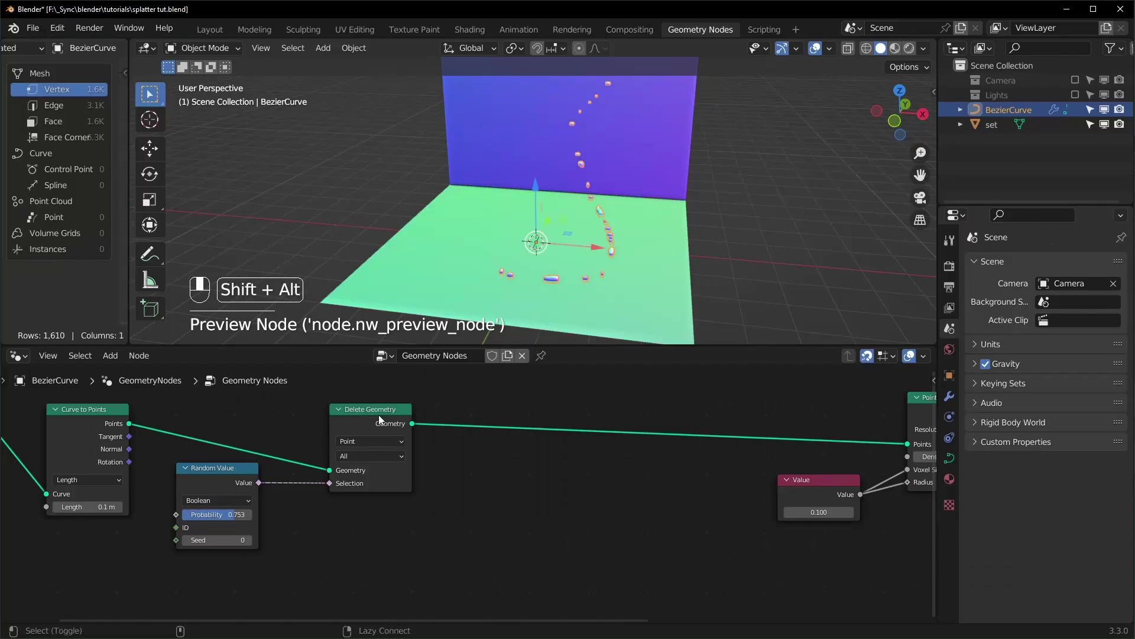
Preview the points output by the Delete Geometry node and return to the final mesh result.
{"action": "left_click", "coordinate": [379, 414], "text": "alt+shift"}
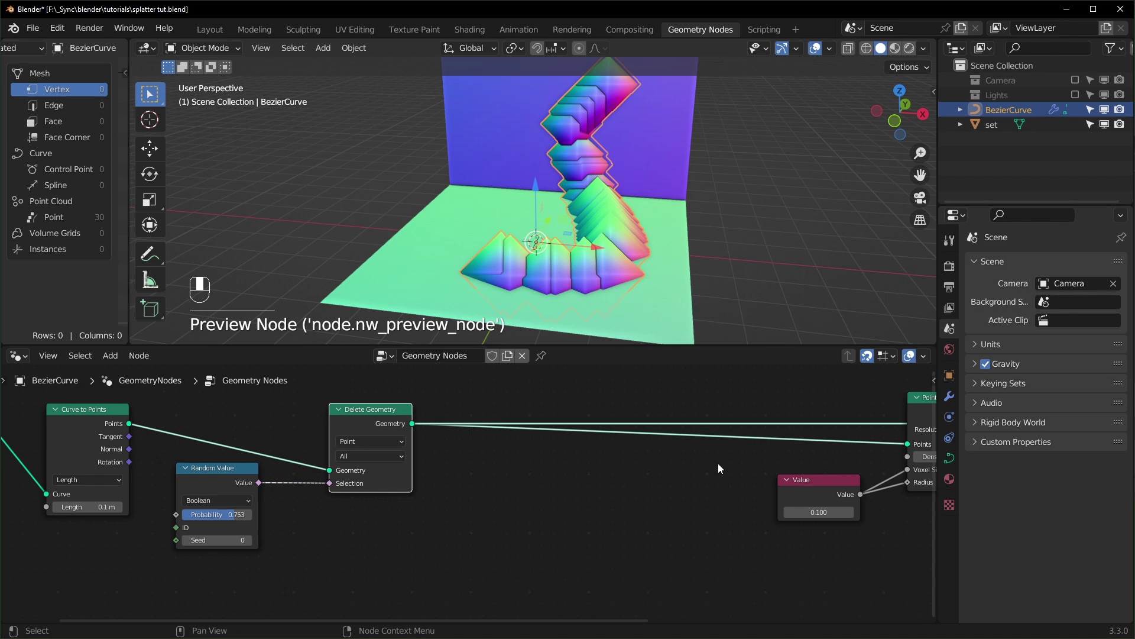
{"action": "scroll", "coordinate": [718, 463], "scroll_direction": "down", "scroll_amount": 2}
{"action": "middle_click_drag", "start_coordinate": [718, 463], "coordinate": [402, 499]}
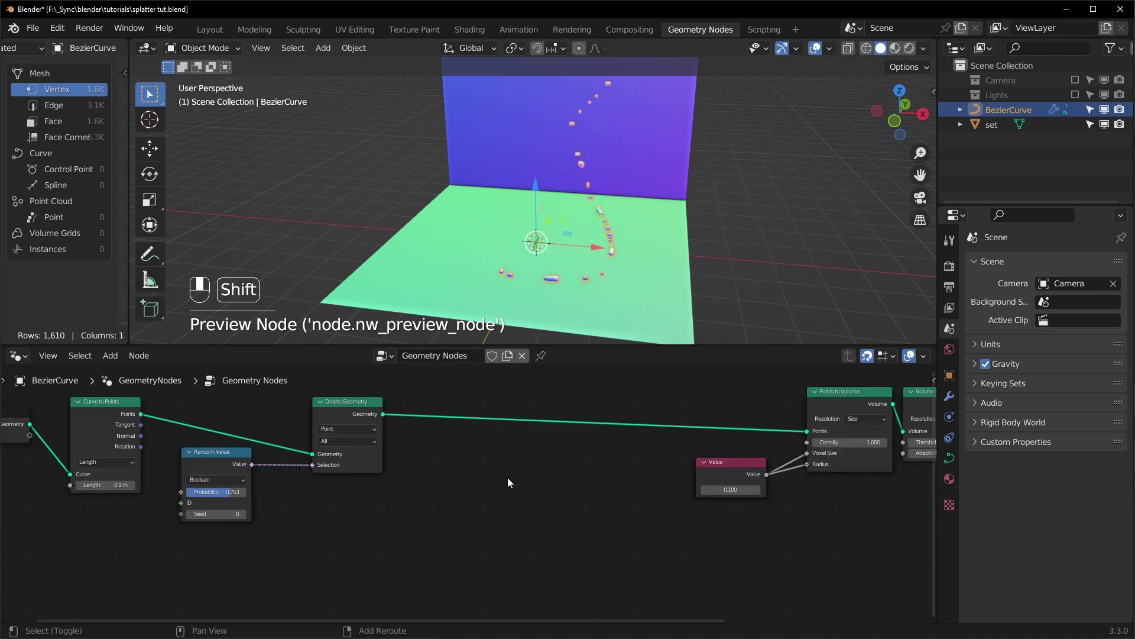
Insert a Set Position node right after Delete Geometry.
{"action": "key", "text": "shift+a"}
{"action": "type", "text": "set"}
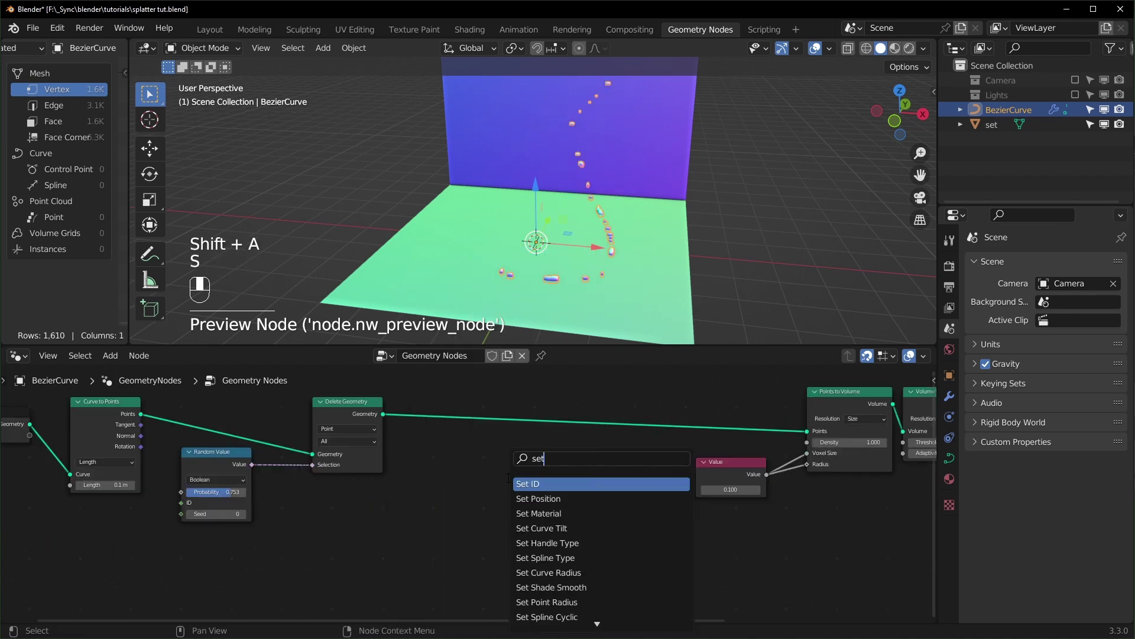
{"action": "left_click", "coordinate": [537, 499]}
{"action": "left_click", "coordinate": [404, 496]}
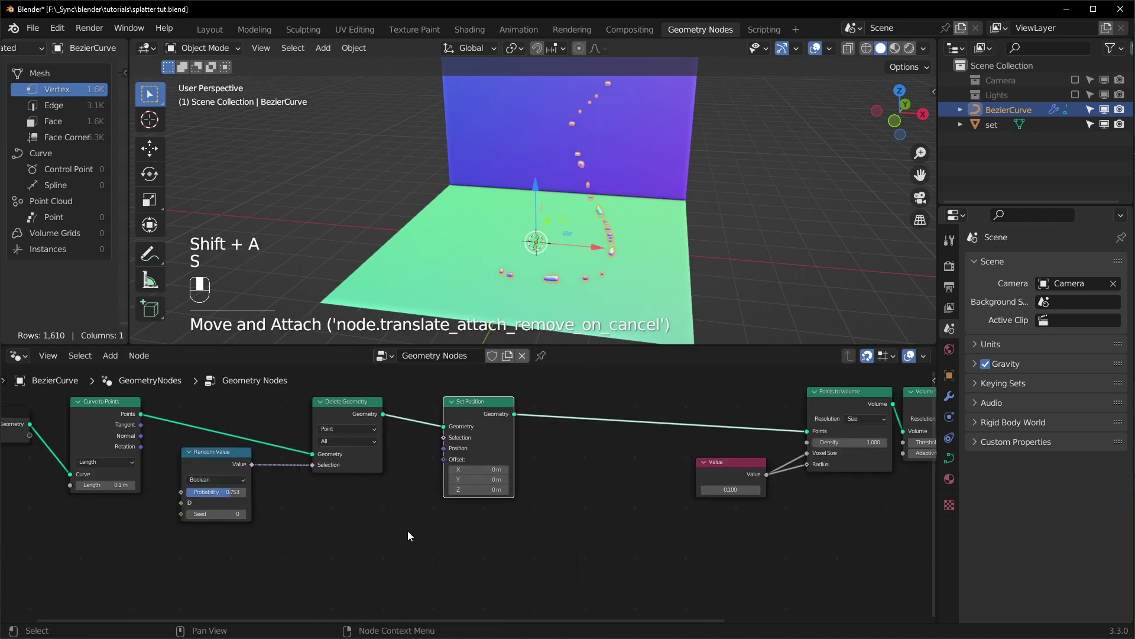
Add a Noise Texture node and link its Color output to the Offset of Set Position.
{"action": "key", "text": "shift+a"}
{"action": "type", "text": "noise"}
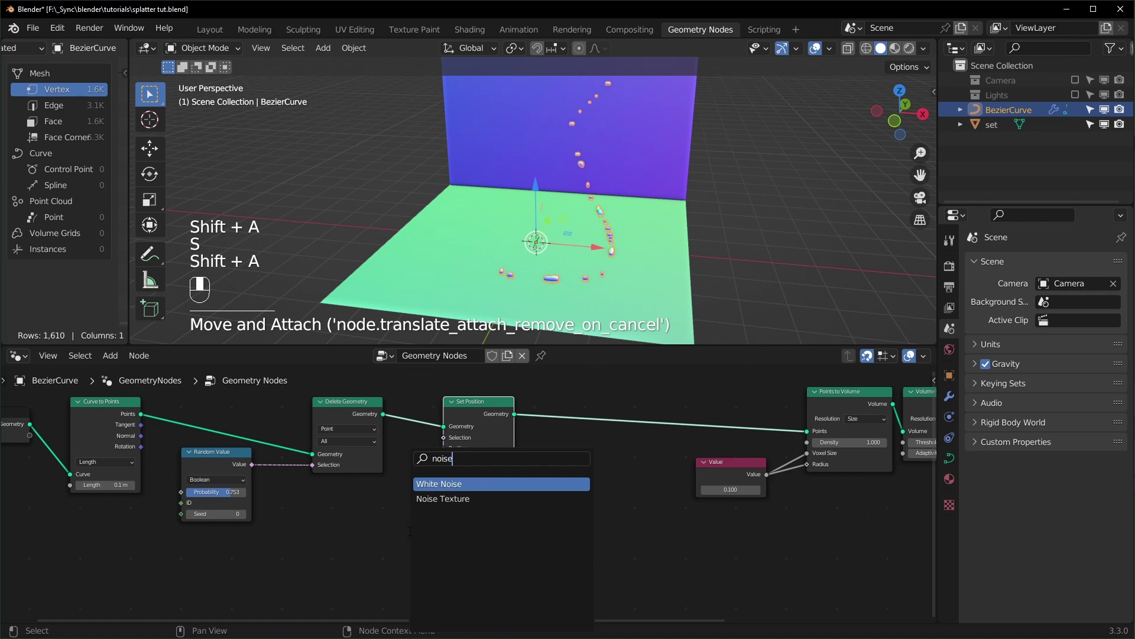
{"action": "left_click", "coordinate": [431, 497]}
{"action": "left_click", "coordinate": [269, 478]}
{"action": "scroll", "coordinate": [307, 520], "scroll_direction": "up", "scroll_amount": 3}
{"action": "middle_click_drag", "start_coordinate": [310, 571], "coordinate": [368, 543]}
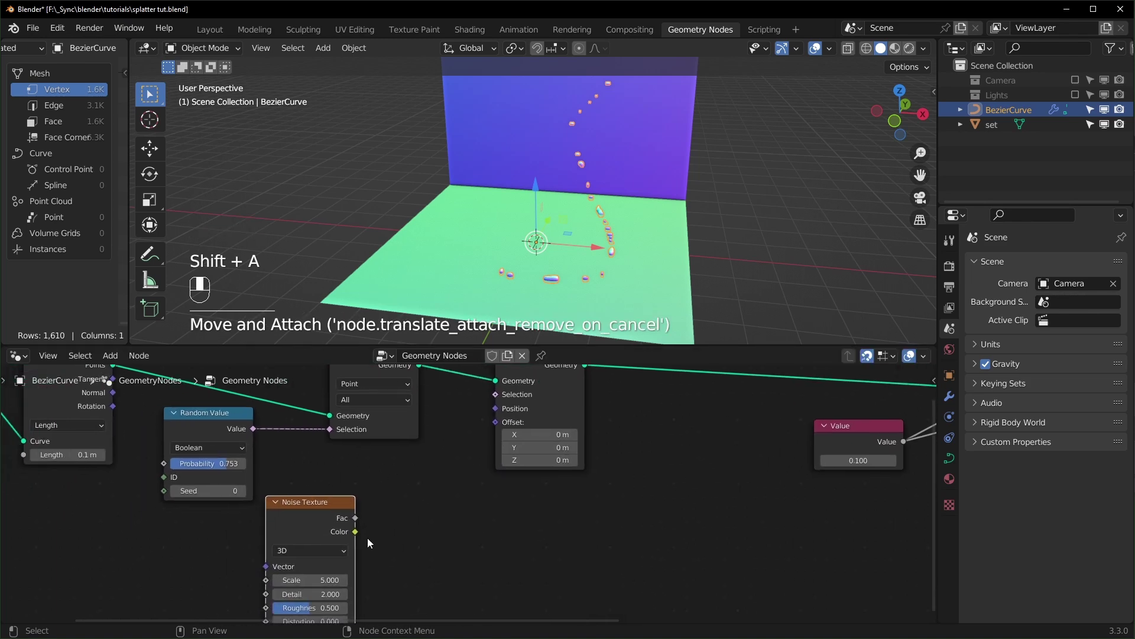
{"action": "left_click_drag", "start_coordinate": [355, 531], "coordinate": [504, 424]}
{"action": "scroll", "coordinate": [482, 502], "scroll_direction": "down", "scroll_amount": 3}
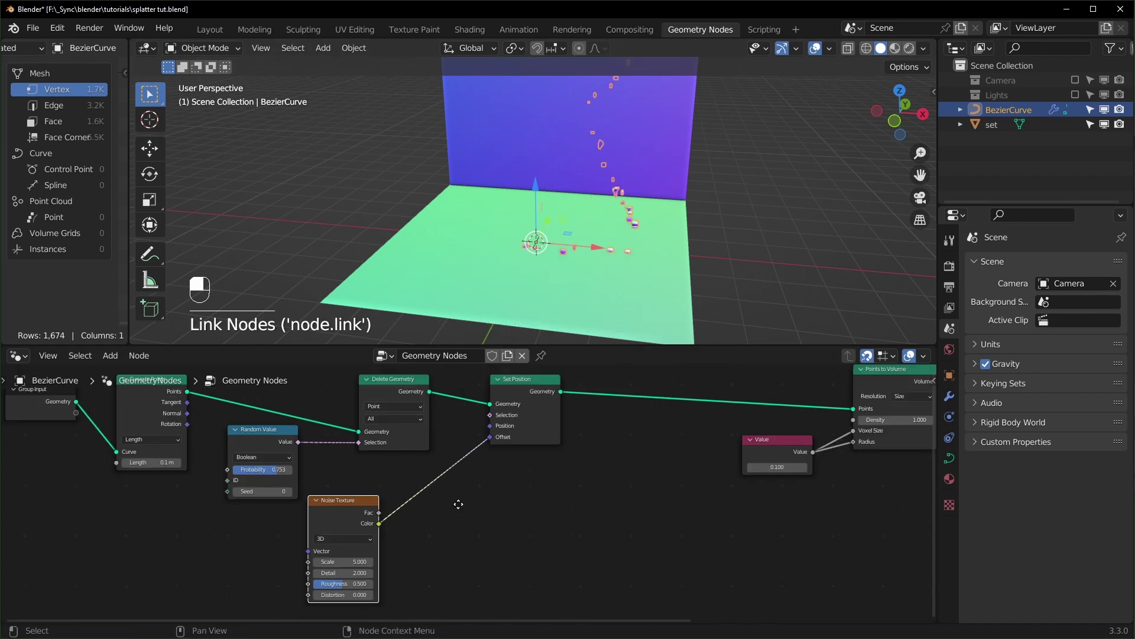
Make room beside the Noise Texture and insert a Vector Math node on its link to Set Position.
{"action": "middle_click_drag", "start_coordinate": [459, 504], "coordinate": [449, 526]}
{"action": "left_click_drag", "start_coordinate": [336, 523], "coordinate": [397, 502]}
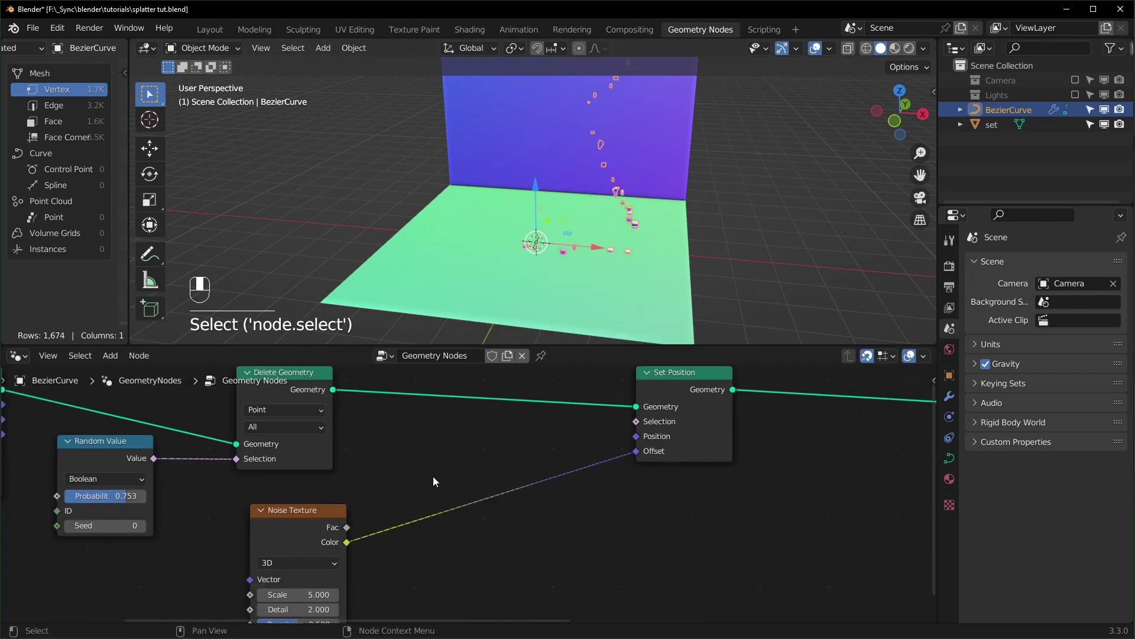
{"action": "middle_click_drag", "start_coordinate": [391, 468], "coordinate": [404, 436]}
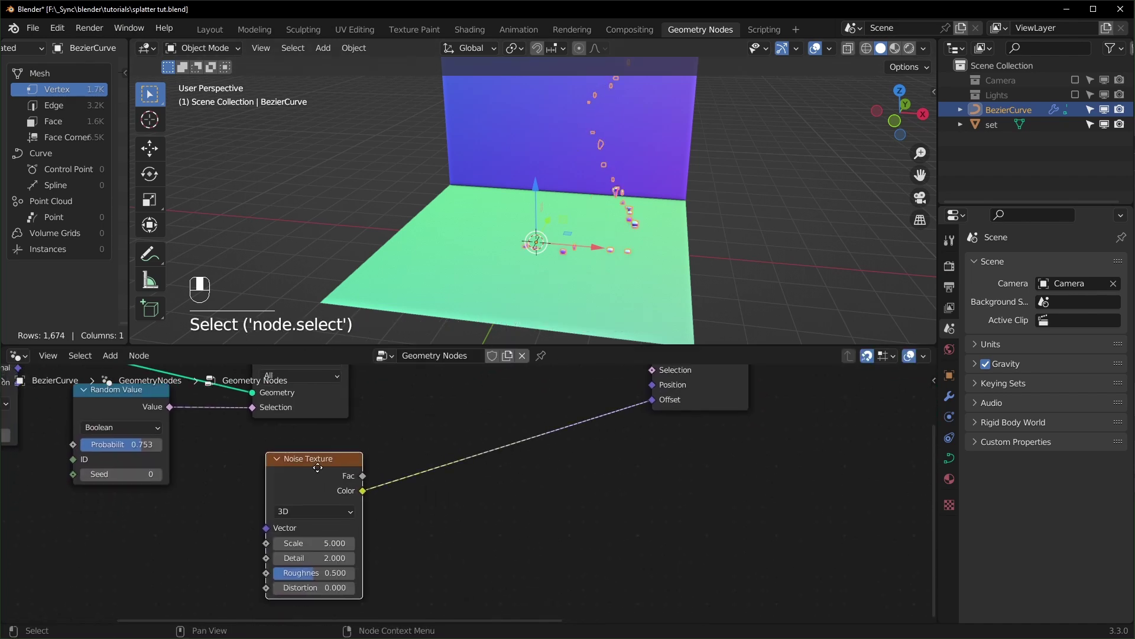
{"action": "key", "text": "shift+a"}
{"action": "type", "text": "math"}
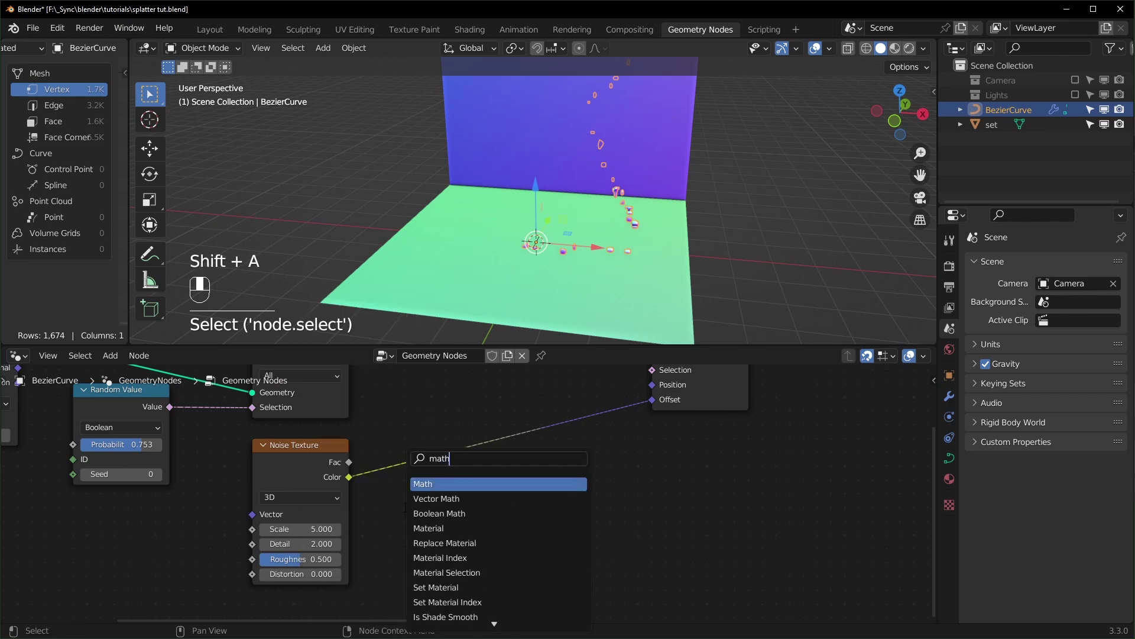
{"action": "key", "text": "Down"}
{"action": "key", "text": "Return"}
{"action": "left_click", "coordinate": [452, 478]}
Switch the Vector Math node to Subtract and set all three components of its second vector to 0.5.
{"action": "left_click", "coordinate": [452, 469]}
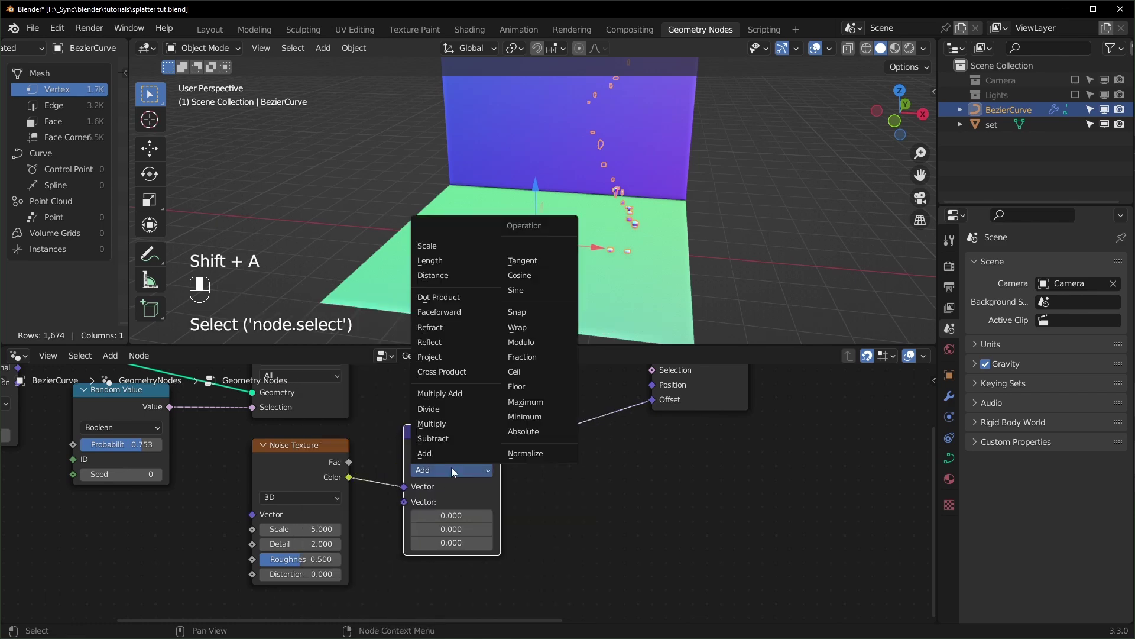
{"action": "left_click", "coordinate": [452, 468]}
{"action": "left_click", "coordinate": [458, 515]}
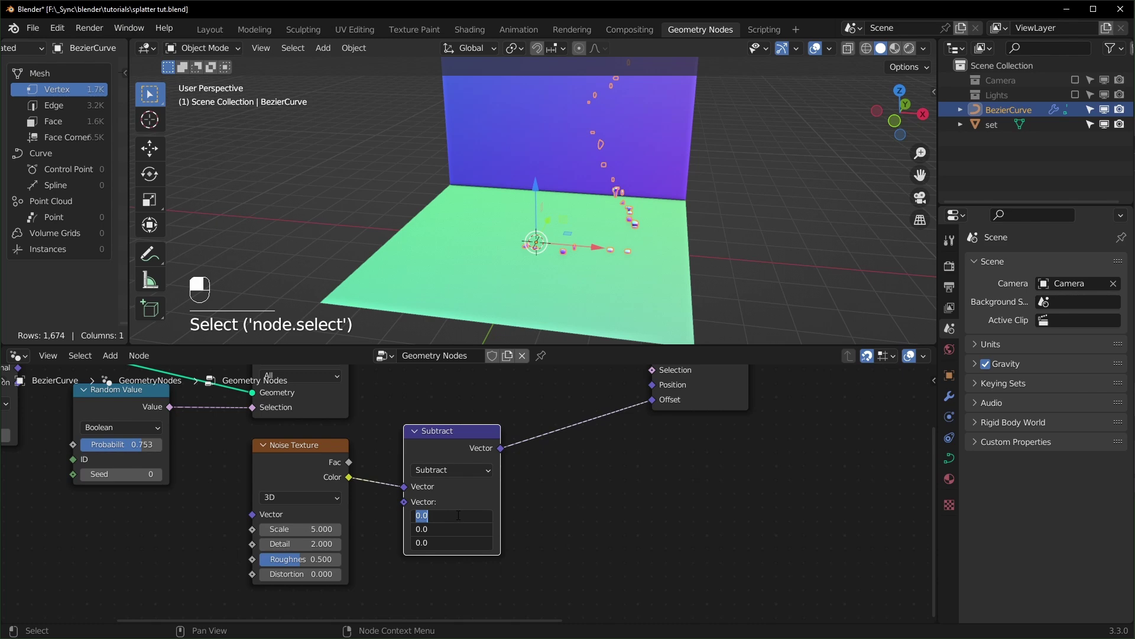
{"action": "type", "text": ".5"}
{"action": "key", "text": "Return"}
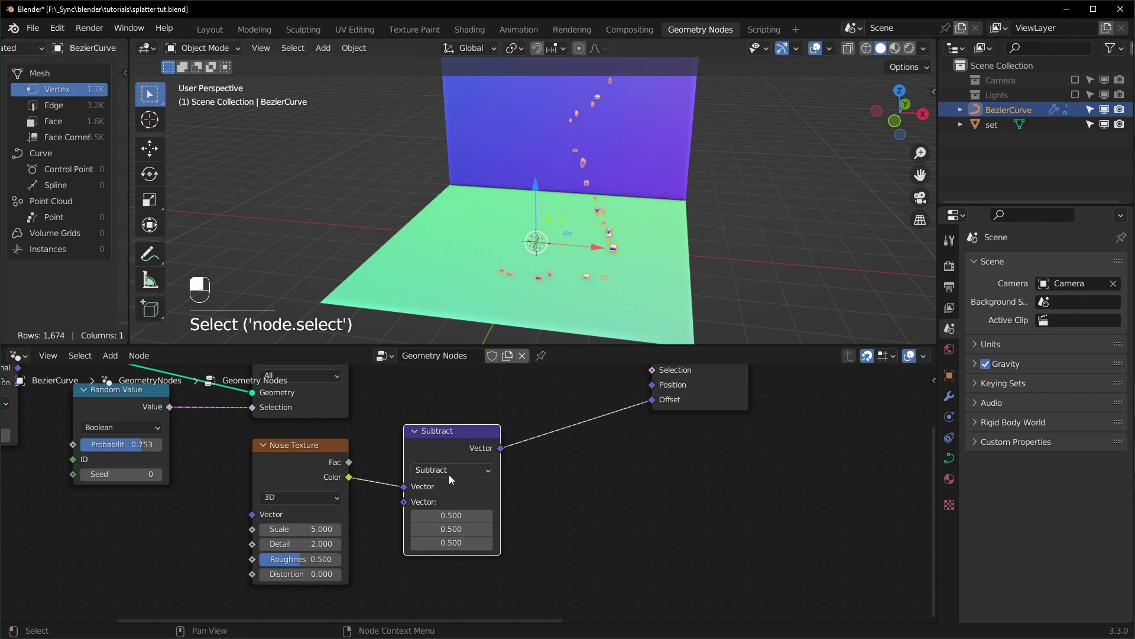
Duplicate the Subtract node, insert the copy before the Set Position offset and switch it to Scale.
{"action": "left_click_drag", "start_coordinate": [433, 449], "coordinate": [420, 463]}
{"action": "key", "text": "shift+d"}
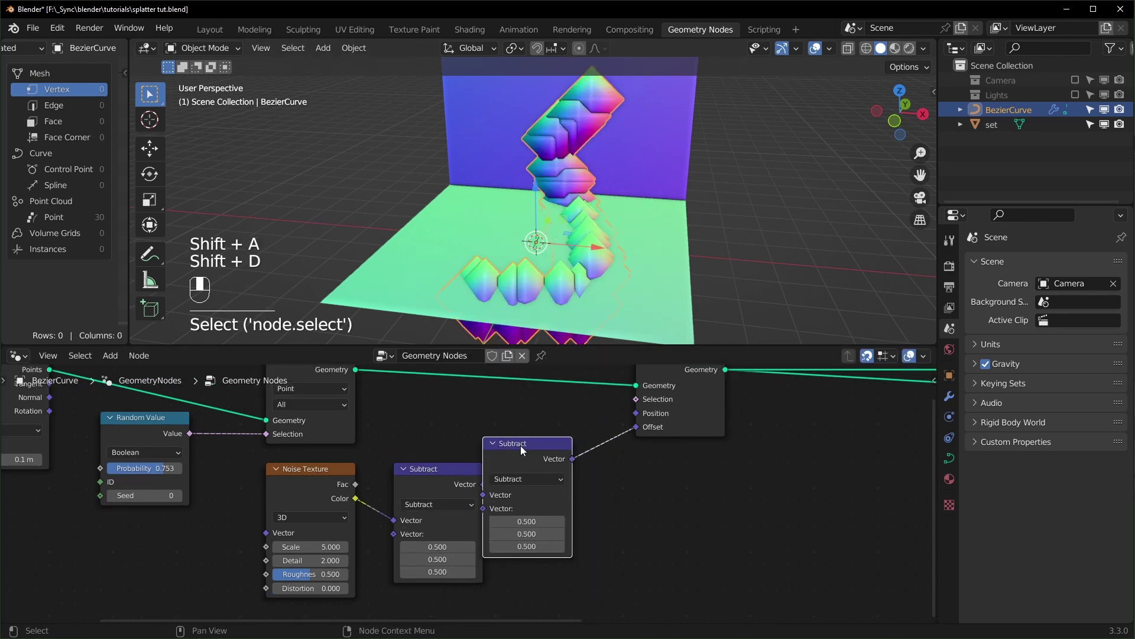
{"action": "left_click", "coordinate": [559, 478]}
{"action": "left_click", "coordinate": [565, 272]}
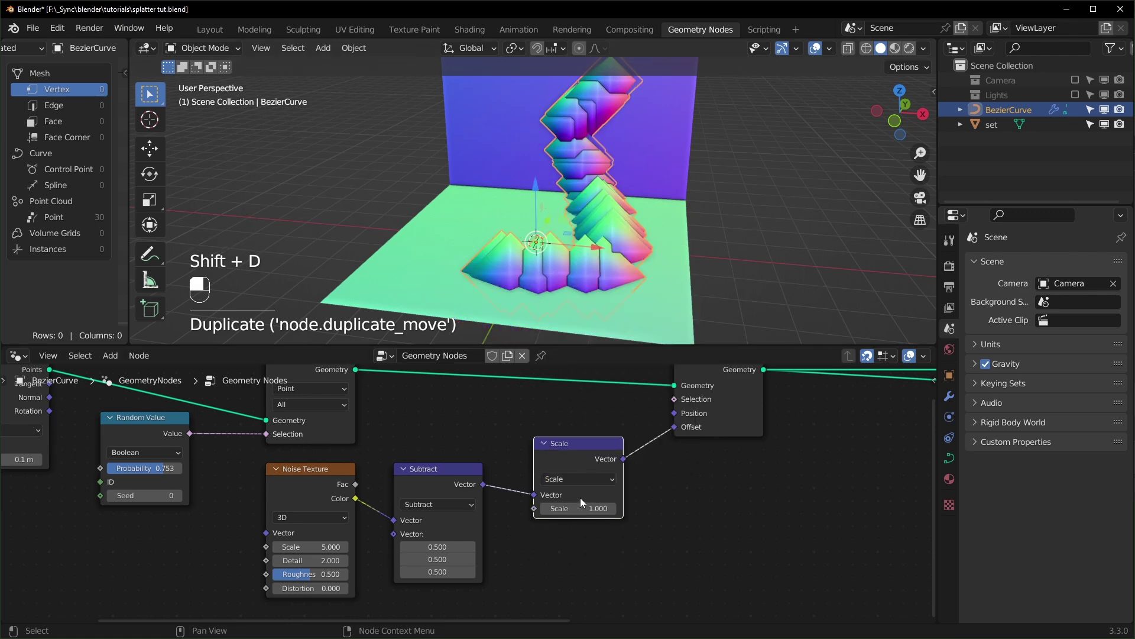
Set the factor of the Scale node to 5.73 to spread the points.
{"action": "mouse_move", "coordinate": [572, 507]}
{"action": "left_mouse_down"}
{"action": "mouse_move", "coordinate": [509, 507]}
{"action": "mouse_move", "coordinate": [564, 507]}
{"action": "left_mouse_up"}
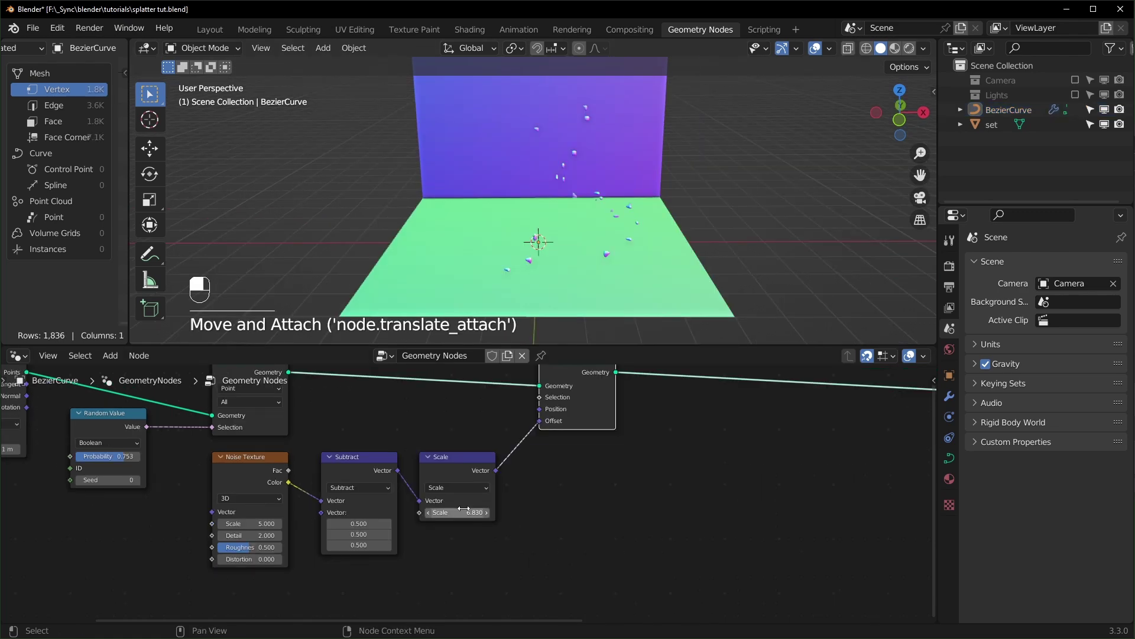
{"action": "left_click_drag", "start_coordinate": [465, 511], "coordinate": [553, 511], "text": "shift"}
{"action": "middle_click_drag", "start_coordinate": [673, 240], "coordinate": [609, 284]}
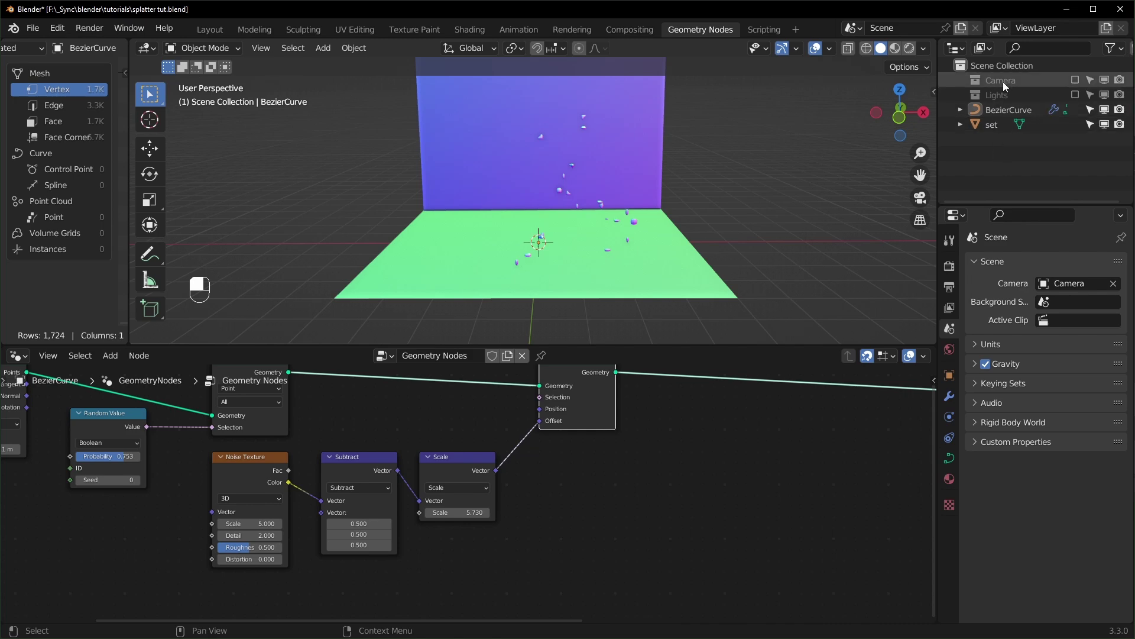
Add an Object Info node for the set object and place it below the main node chain.
{"action": "left_click_drag", "start_coordinate": [995, 125], "coordinate": [657, 502]}
{"action": "middle_click_drag", "start_coordinate": [750, 506], "coordinate": [682, 494]}
{"action": "left_click_drag", "start_coordinate": [572, 518], "coordinate": [476, 559]}
Duplicate the Set Position node and insert the copy farther along the chain before Points to Volume.
{"action": "middle_click_drag", "start_coordinate": [614, 471], "coordinate": [492, 525]}
{"action": "left_click", "coordinate": [407, 405]}
{"action": "key", "text": "shift+d"}
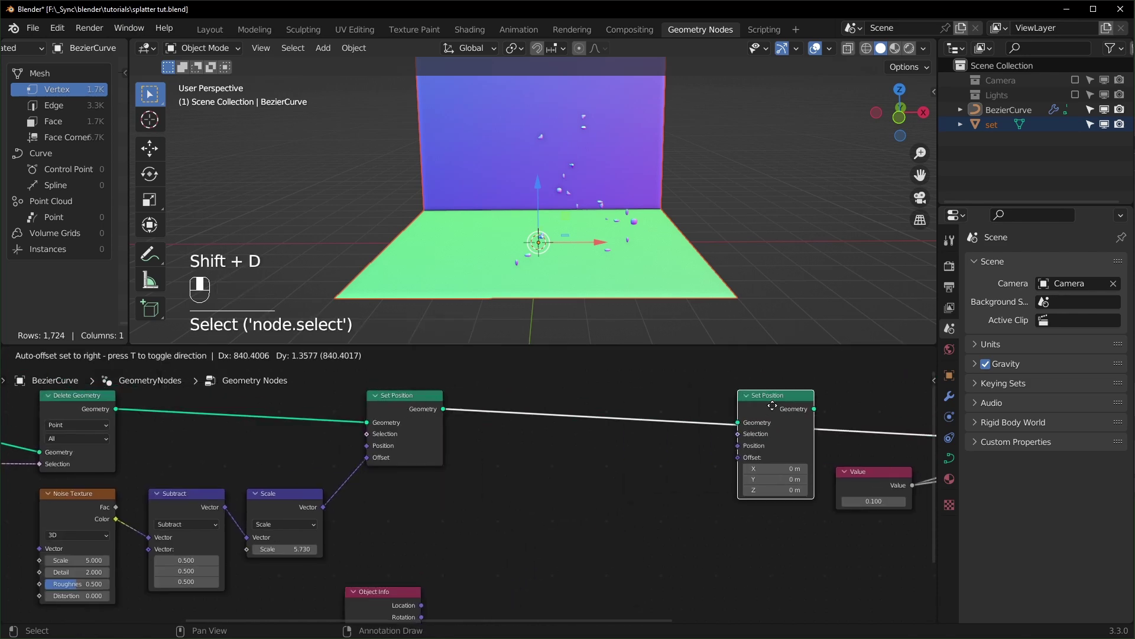
{"action": "left_click", "coordinate": [836, 405]}
Add a Geometry Proximity node and link the Object Info geometry to its Target.
{"action": "key", "text": "shift+a"}
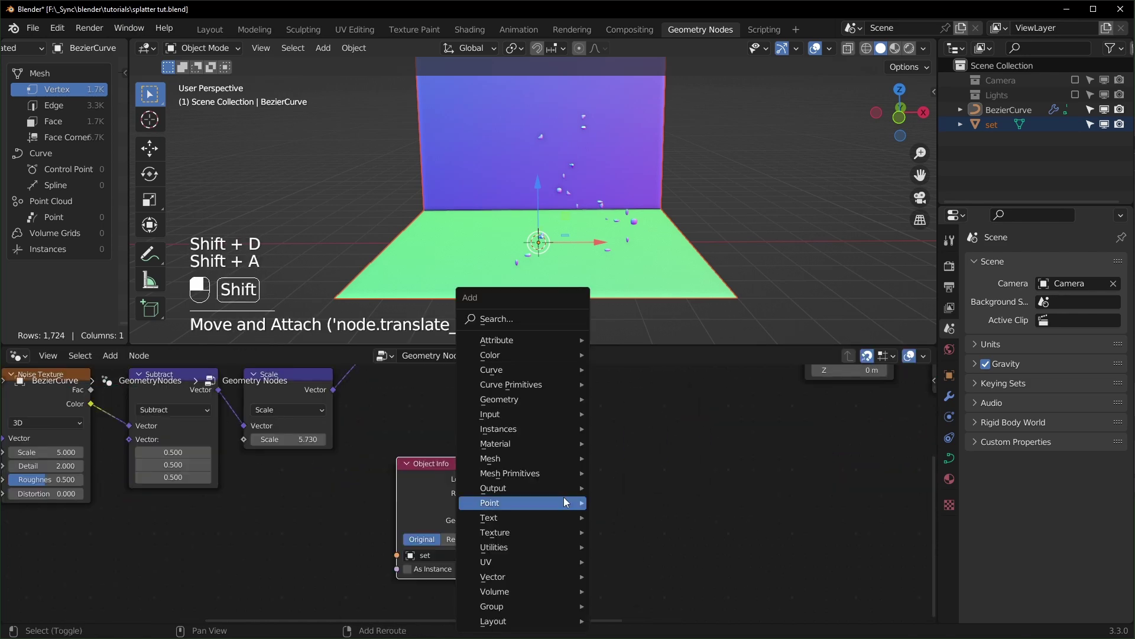
{"action": "type", "text": "s"}
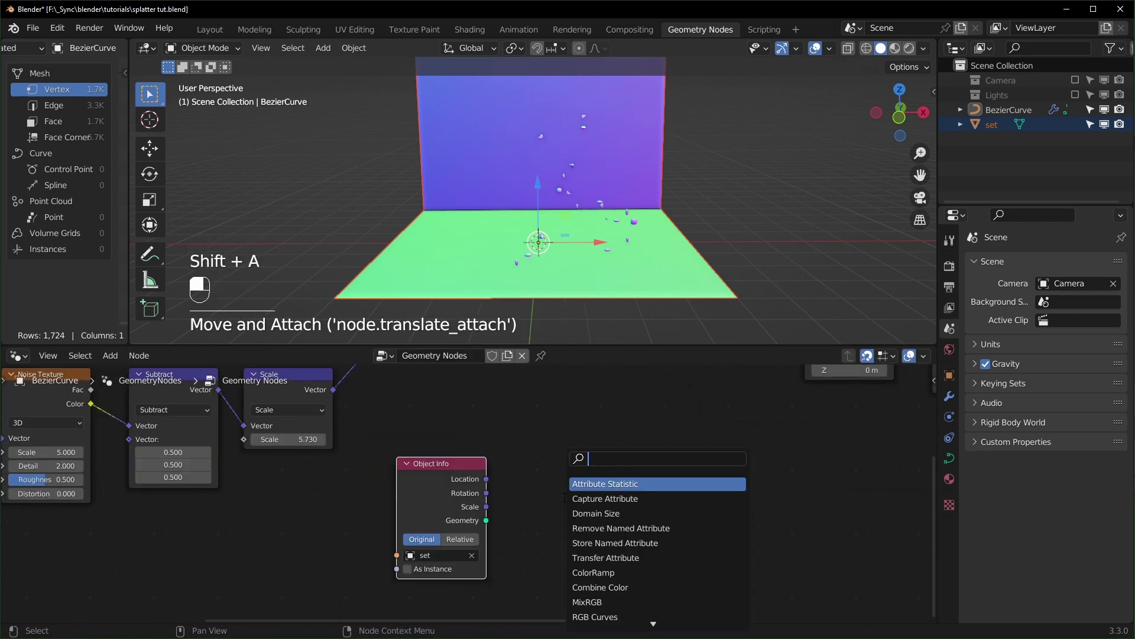
{"action": "type", "text": "geo"}
{"action": "left_click", "coordinate": [610, 528]}
{"action": "left_click", "coordinate": [595, 514]}
{"action": "left_click_drag", "start_coordinate": [486, 520], "coordinate": [505, 455]}
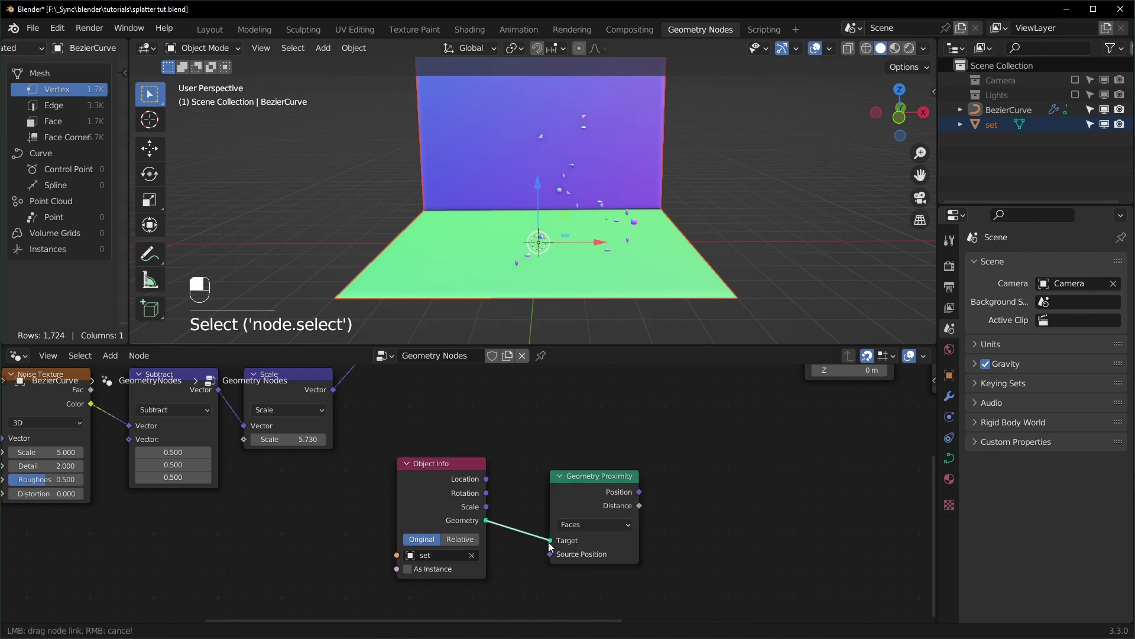
{"action": "left_click_drag", "start_coordinate": [548, 542], "coordinate": [550, 540]}
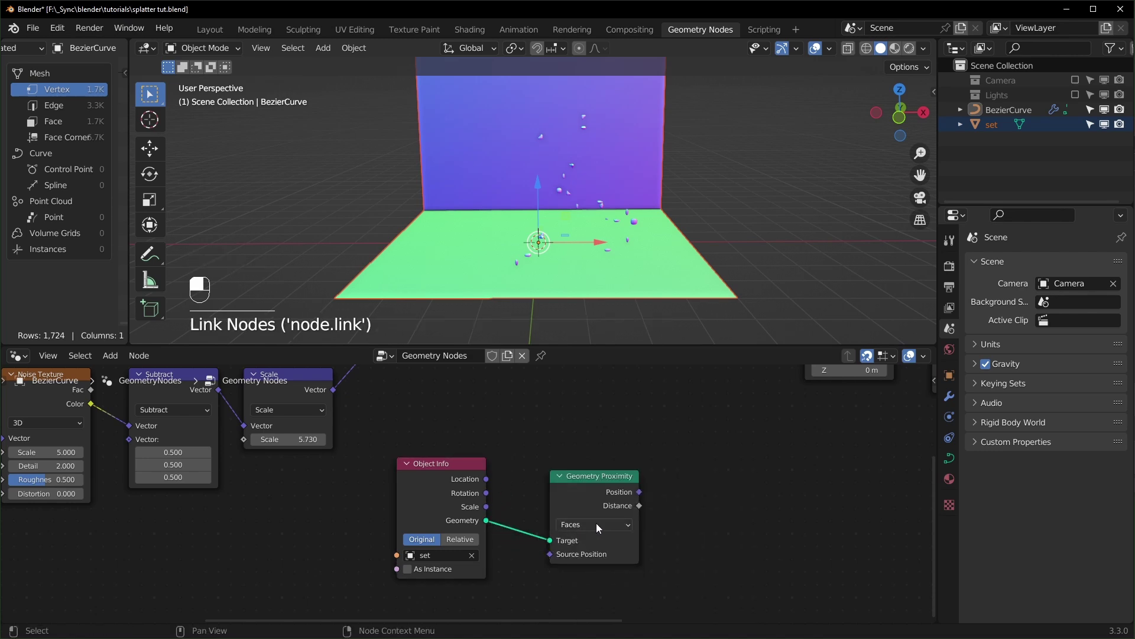
Set Object Info to Relative and link Geometry Proximity's Position output to the second Set Position's Position input.
{"action": "left_click", "coordinate": [464, 540]}
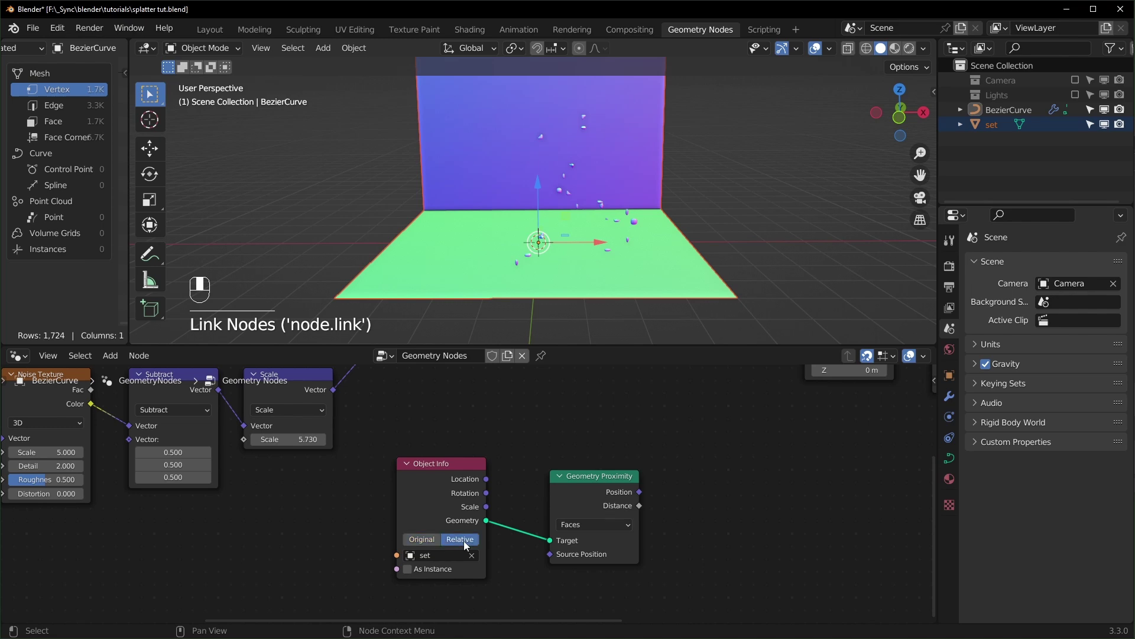
{"action": "scroll", "coordinate": [685, 479], "scroll_direction": "down", "scroll_amount": 3}
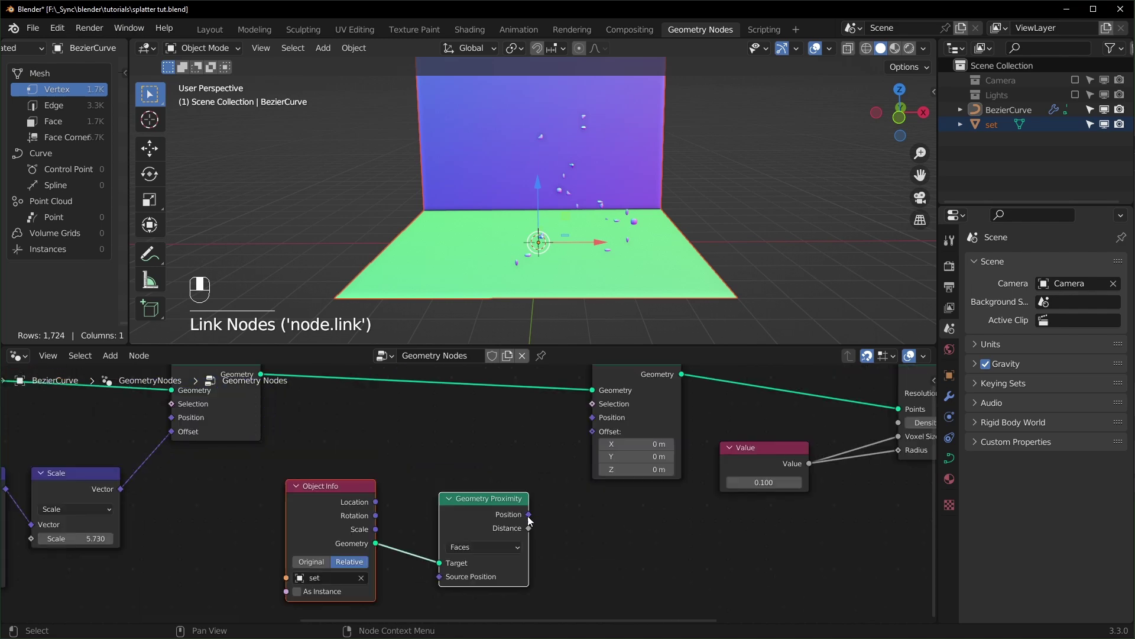
{"action": "left_click_drag", "start_coordinate": [528, 515], "coordinate": [592, 417]}
{"action": "middle_click_drag", "start_coordinate": [700, 172], "coordinate": [399, 261]}
{"action": "middle_click_drag", "start_coordinate": [578, 256], "coordinate": [549, 257]}
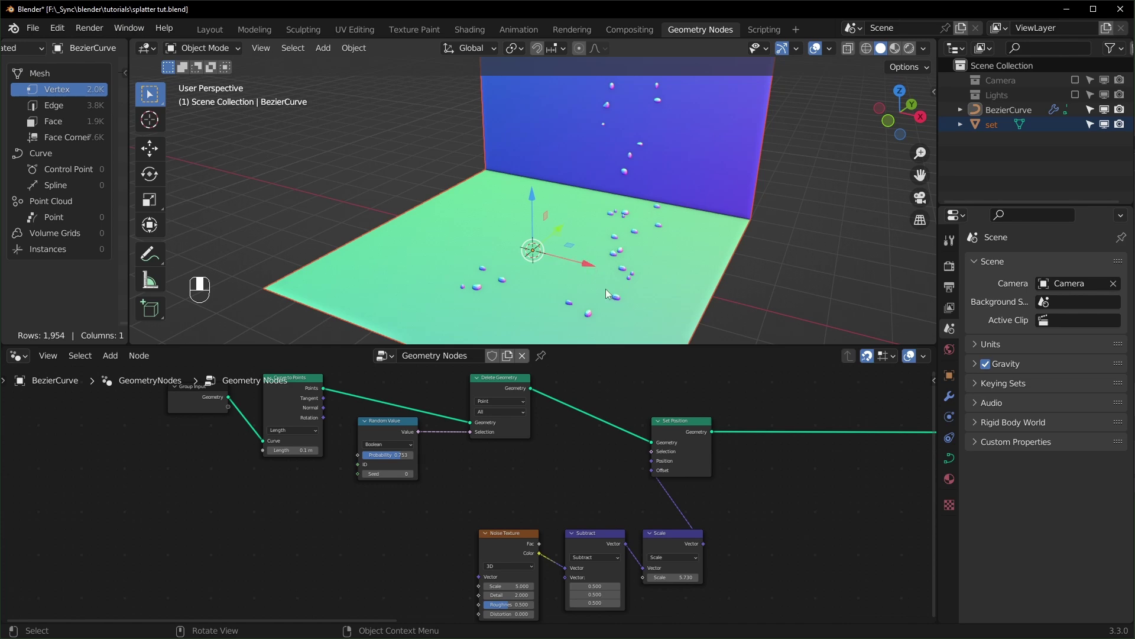
Insert a Duplicate Elements node after the first Set Position, with Point as the domain and an amount of 10.
{"action": "left_click", "coordinate": [681, 424], "text": "ctrl+shift"}
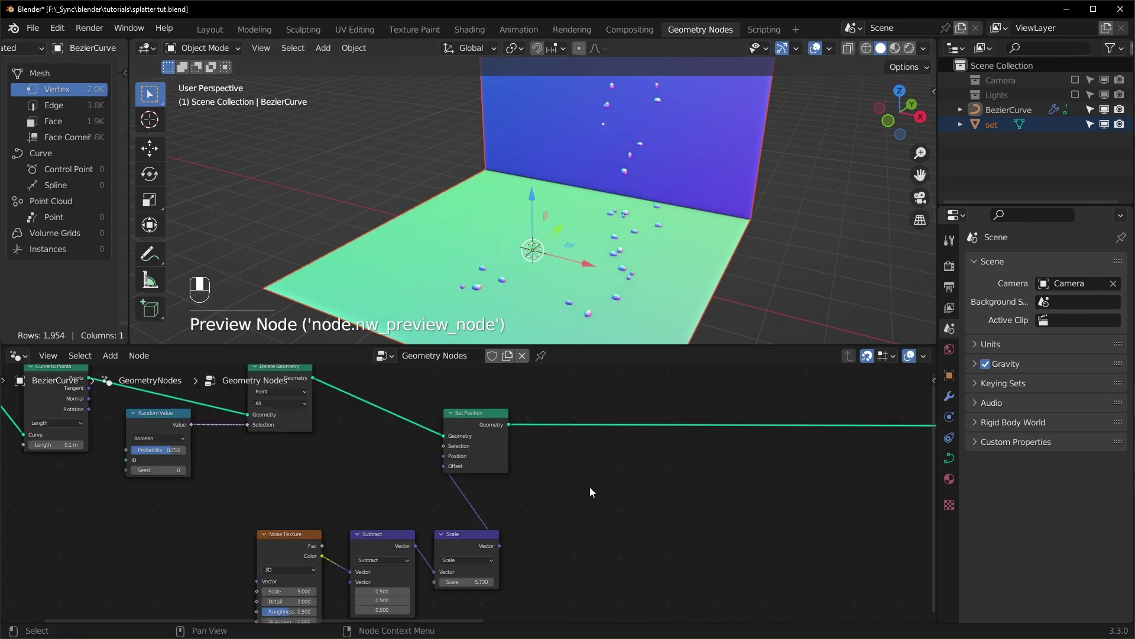
{"action": "key", "text": "shift+a"}
{"action": "type", "text": "sdupl"}
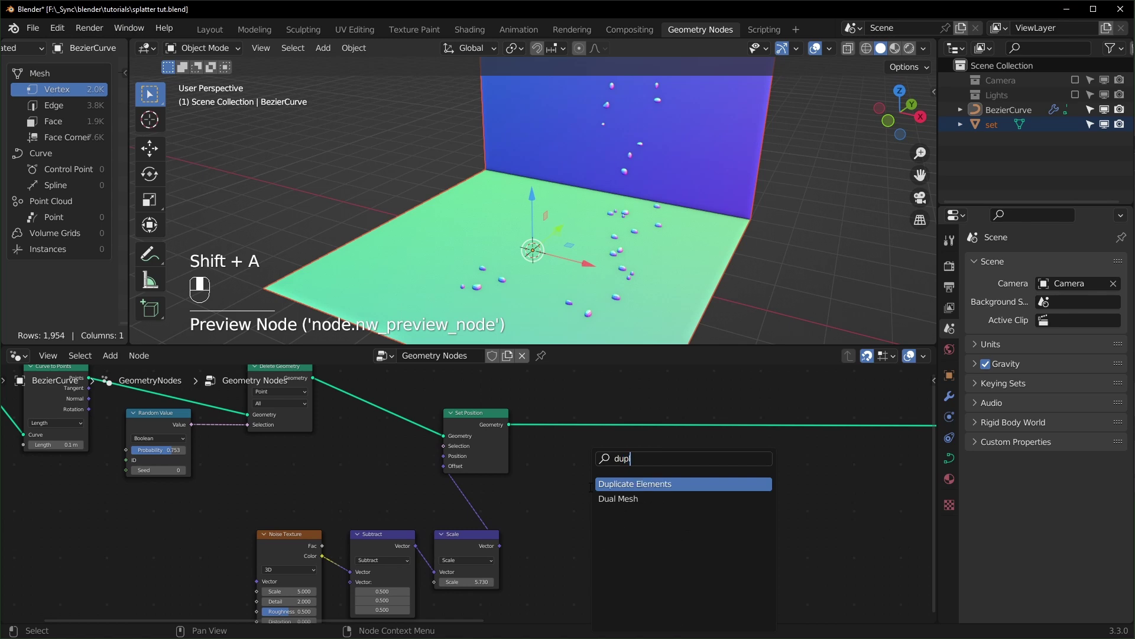
{"action": "left_click", "coordinate": [597, 484]}
{"action": "scroll", "coordinate": [642, 470], "scroll_direction": "up", "scroll_amount": 1}
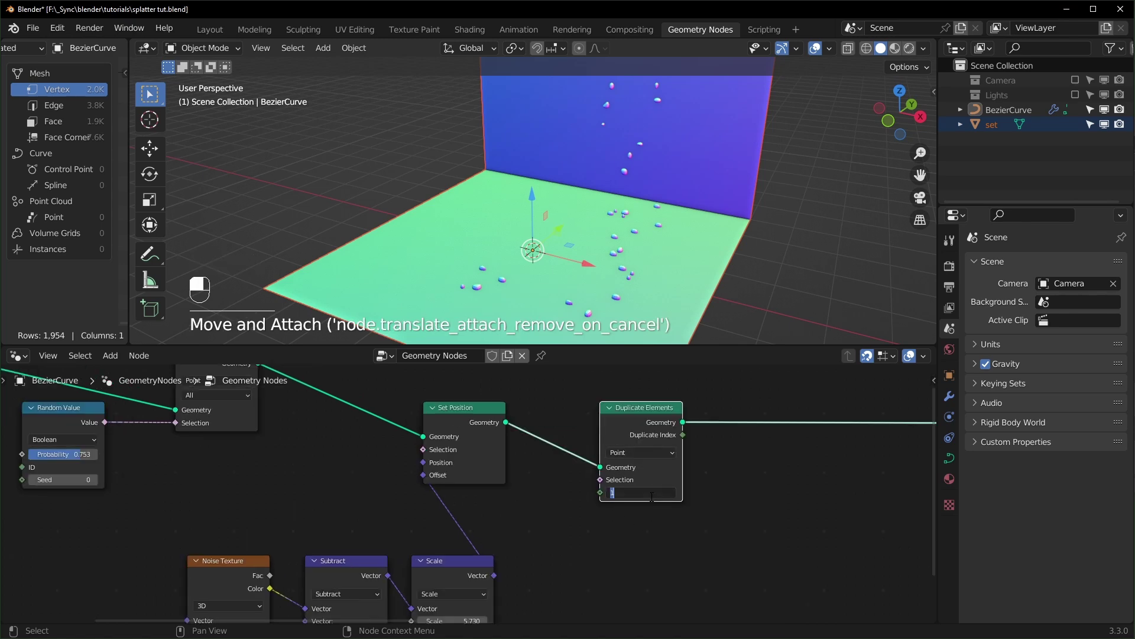
{"action": "key", "text": "Return"}
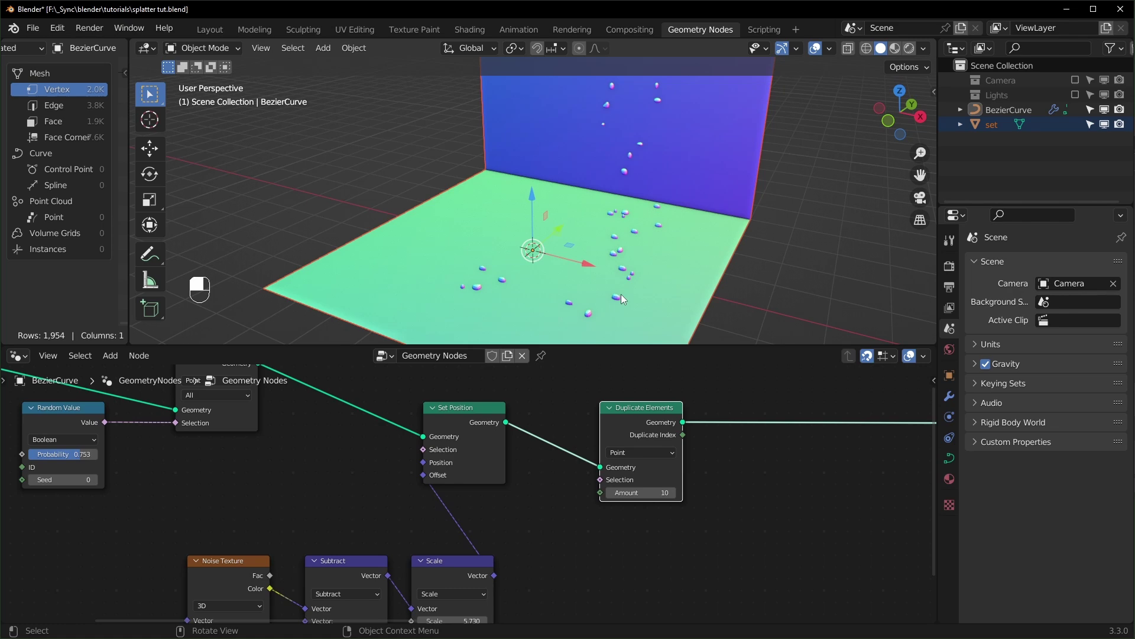
Duplicate the first Set Position node and insert the copy after Duplicate Elements.
{"action": "left_click", "coordinate": [473, 414]}
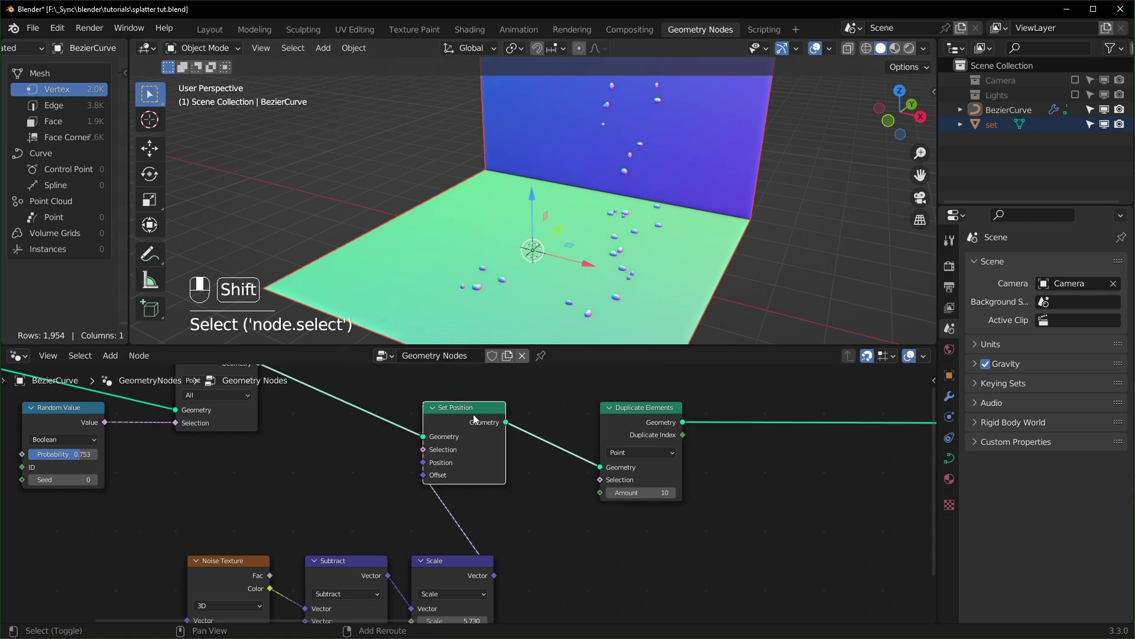
{"action": "key", "text": "shift+d"}
{"action": "left_click", "coordinate": [839, 398]}
{"action": "middle_click_drag", "start_coordinate": [685, 492], "coordinate": [701, 489]}
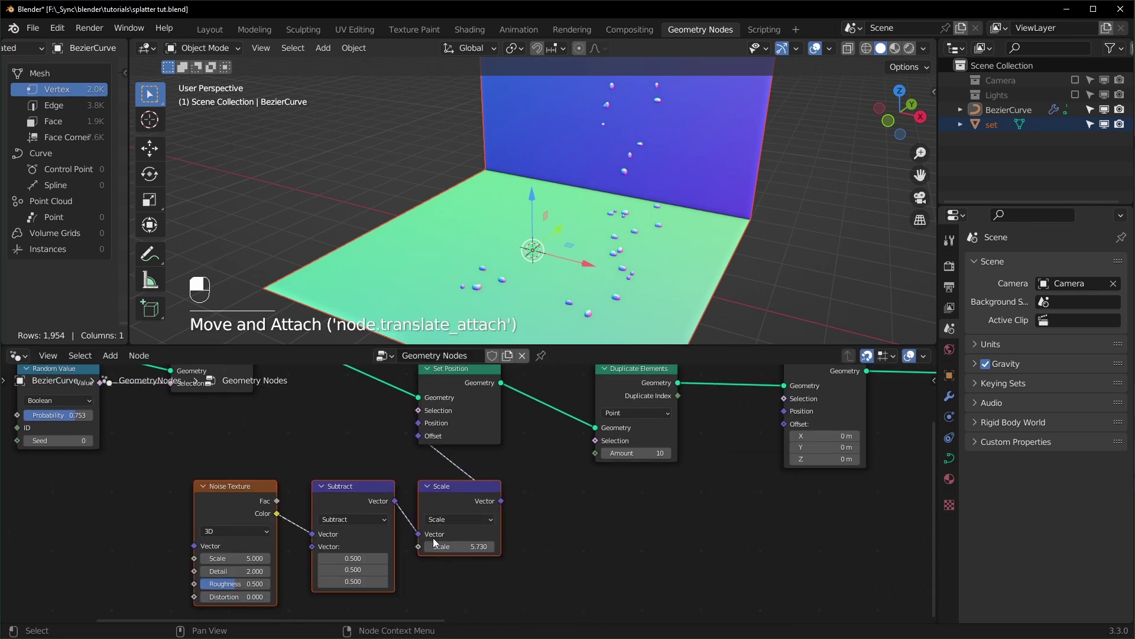
Duplicate the Scale node, feed the copy from Subtract, and link it to the Offset of the Set Position after Duplicate Elements.
{"action": "left_click", "coordinate": [618, 531]}
{"action": "left_click", "coordinate": [452, 495]}
{"action": "key", "text": "shift+d"}
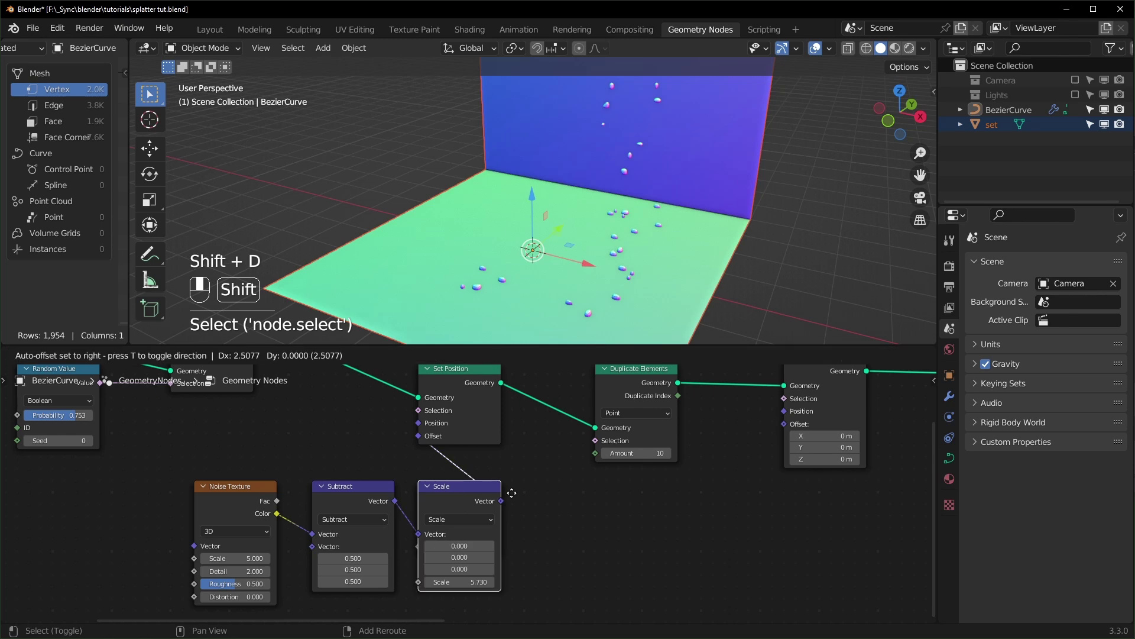
{"action": "left_click", "coordinate": [771, 492]}
{"action": "right_click_drag", "start_coordinate": [355, 491], "coordinate": [716, 516], "text": "alt"}
{"action": "middle_click_drag", "start_coordinate": [815, 521], "coordinate": [782, 530]}
{"action": "left_click_drag", "start_coordinate": [728, 510], "coordinate": [756, 437]}
{"action": "middle_click_drag", "start_coordinate": [679, 532], "coordinate": [751, 524]}
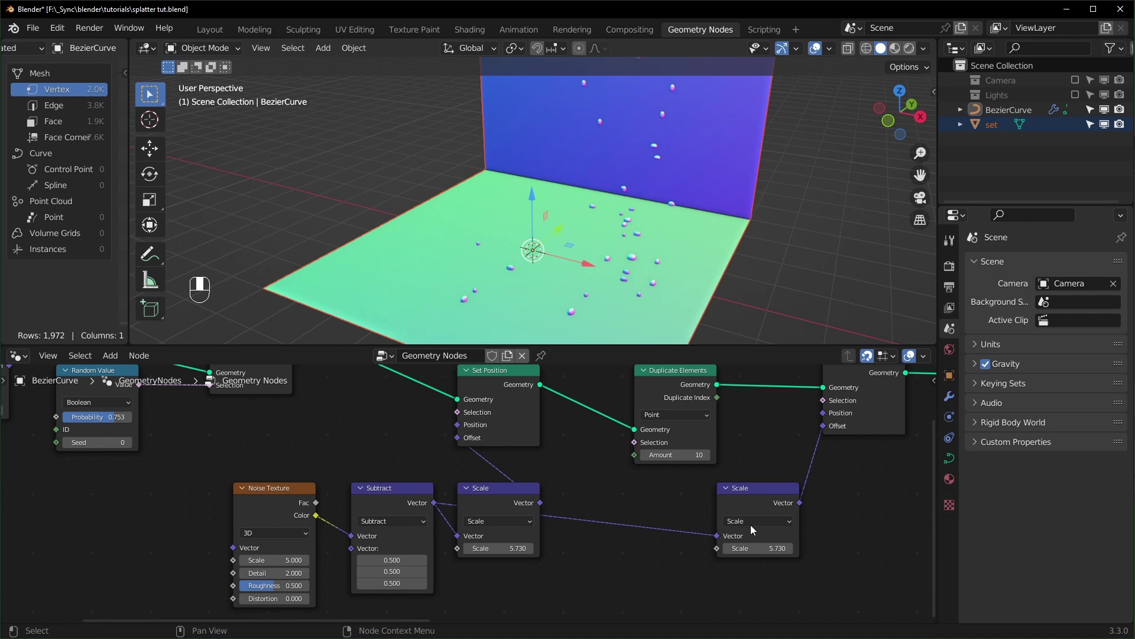
Switch the Noise Texture to 4D and drive its W input with a new Index node.
{"action": "left_click", "coordinate": [278, 534]}
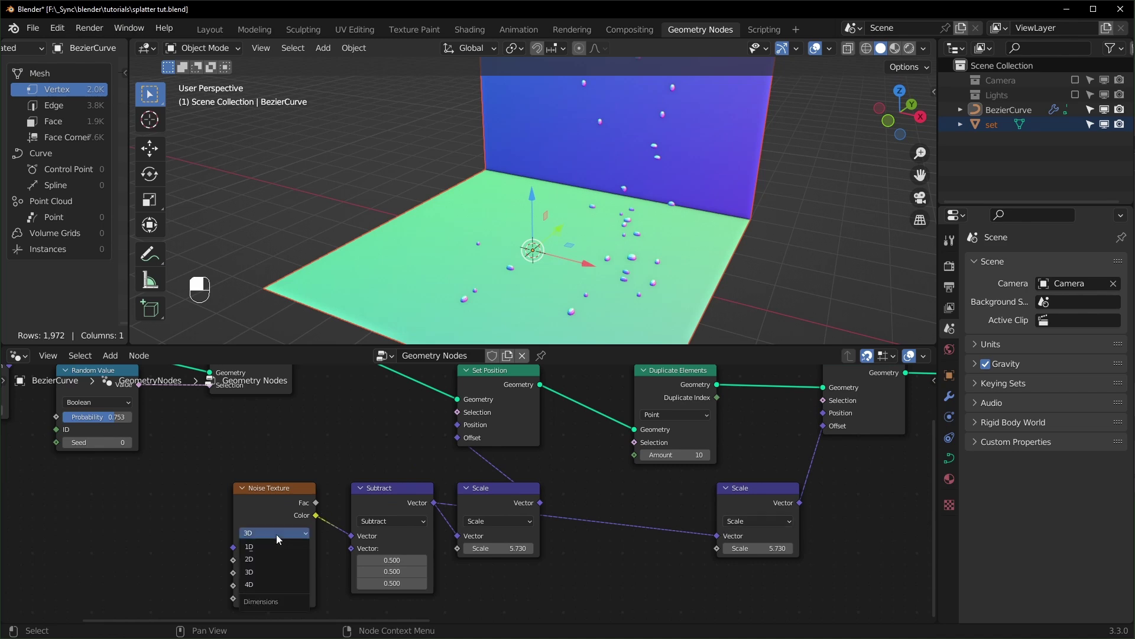
{"action": "left_click", "coordinate": [268, 587]}
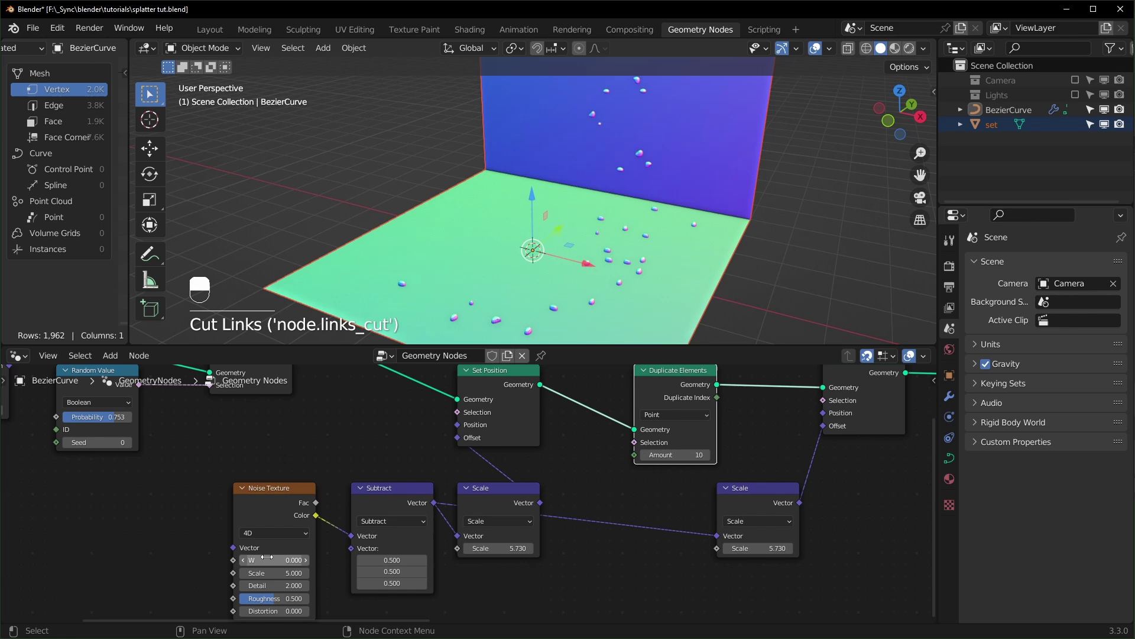
{"action": "left_click", "coordinate": [155, 537]}
{"action": "key", "text": "shift+a"}
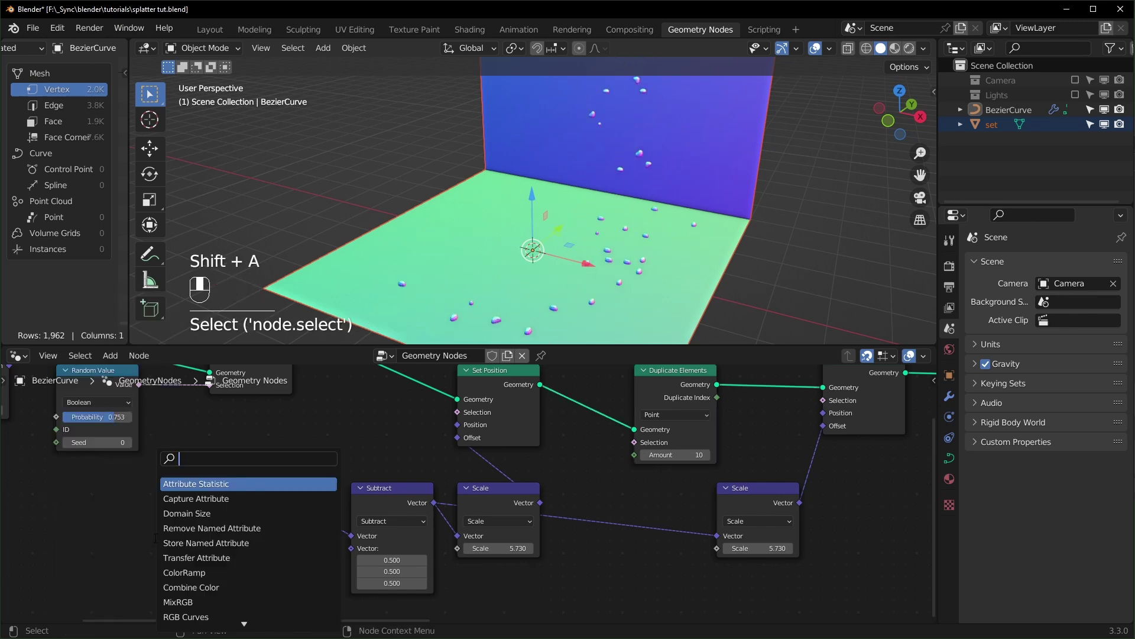
{"action": "type", "text": "inde"}
{"action": "key", "text": "Return"}
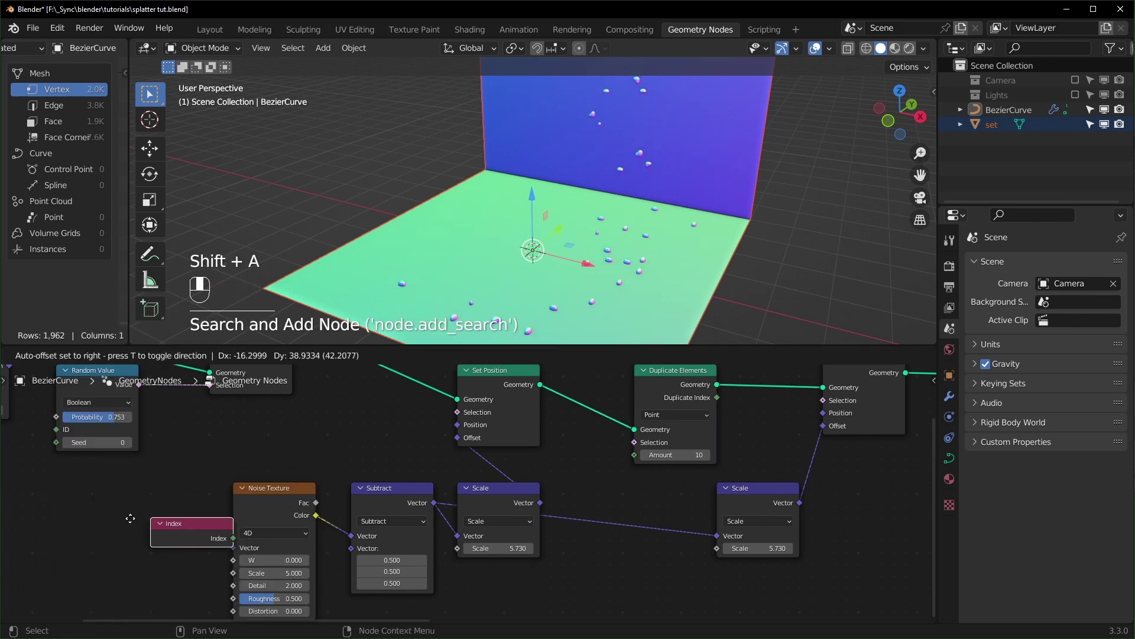
{"action": "left_click", "coordinate": [136, 554]}
{"action": "left_click_drag", "start_coordinate": [138, 550], "coordinate": [234, 560], "text": "shift"}
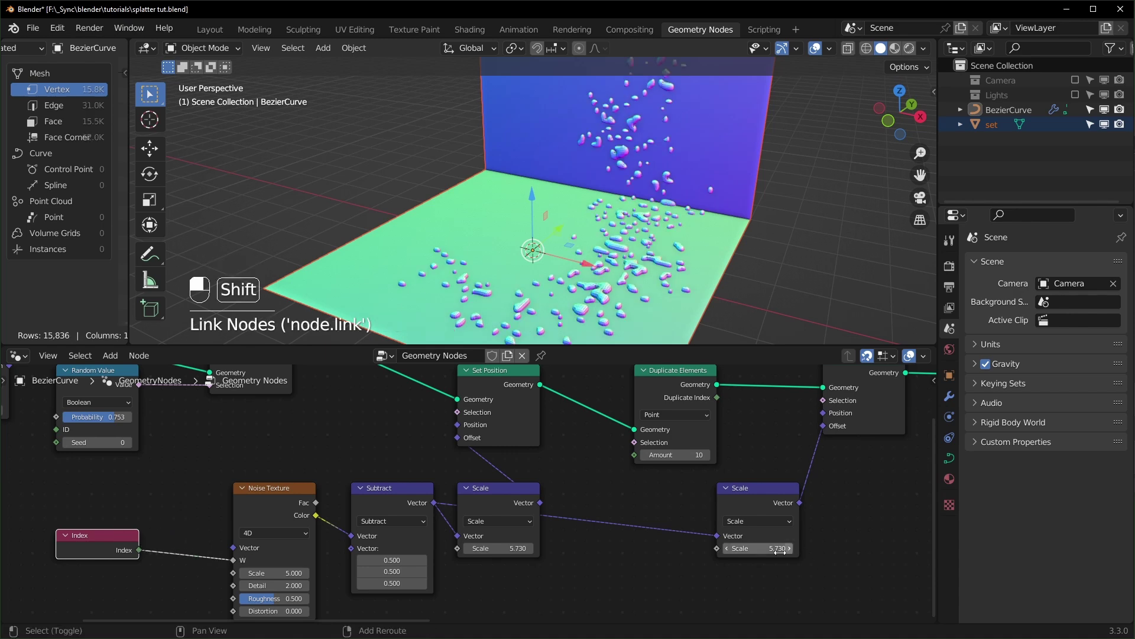
Set the Duplicate Elements amount to 100 and the duplicated Scale node's factor to about 4.02.
{"action": "left_click_drag", "start_coordinate": [759, 549], "coordinate": [772, 545]}
{"action": "right_click", "coordinate": [760, 548]}
{"action": "middle_click_drag", "start_coordinate": [685, 454], "coordinate": [666, 471]}
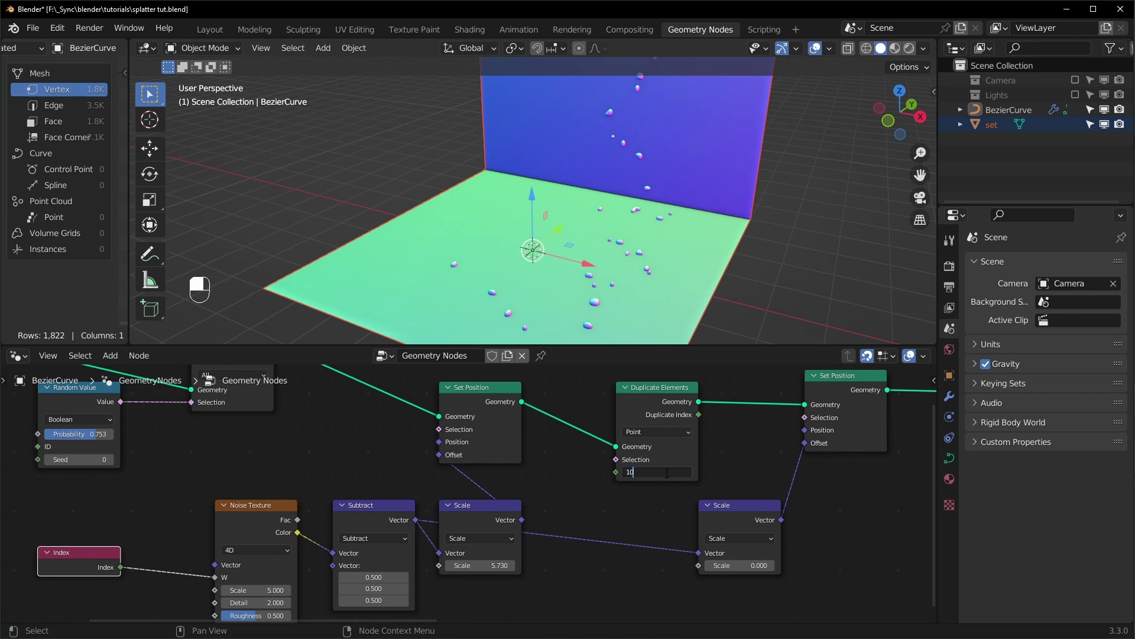
{"action": "left_click", "coordinate": [704, 491]}
{"action": "left_click_drag", "start_coordinate": [739, 565], "coordinate": [812, 565], "text": "shift"}
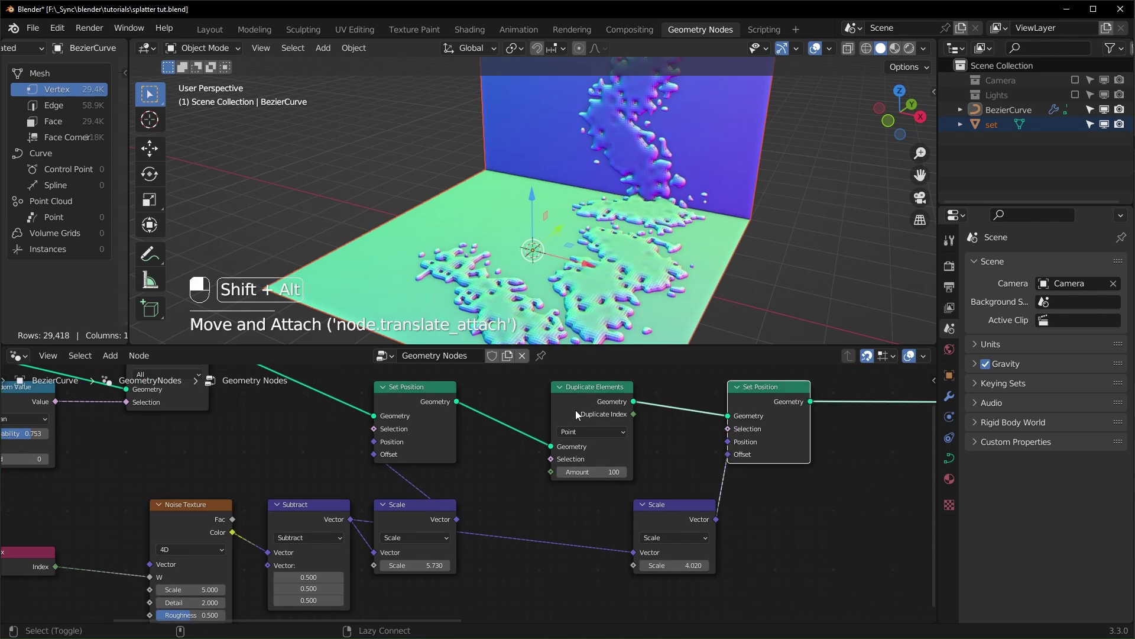
Preview the Set Position after Duplicate Elements and set its Scale node's factor to 0, then about 3.28.
{"action": "left_click", "coordinate": [771, 393], "text": "ctrl+shift"}
{"action": "middle_click_drag", "start_coordinate": [662, 531], "coordinate": [674, 530]}
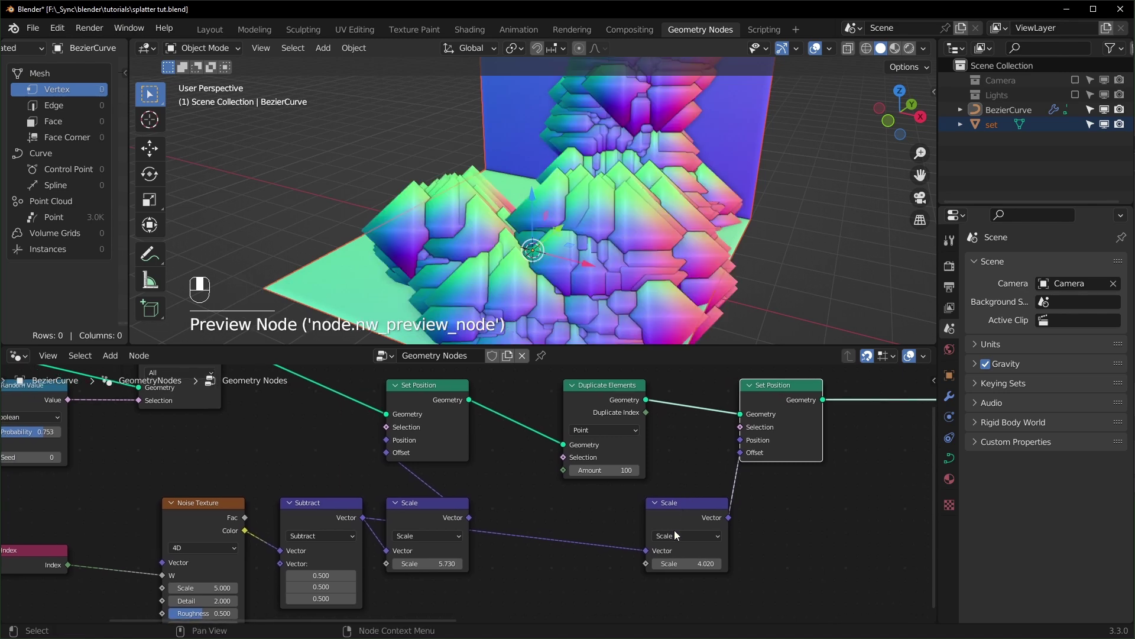
{"action": "left_click", "coordinate": [689, 563]}
{"action": "type", "text": "0"}
{"action": "key", "text": "Return"}
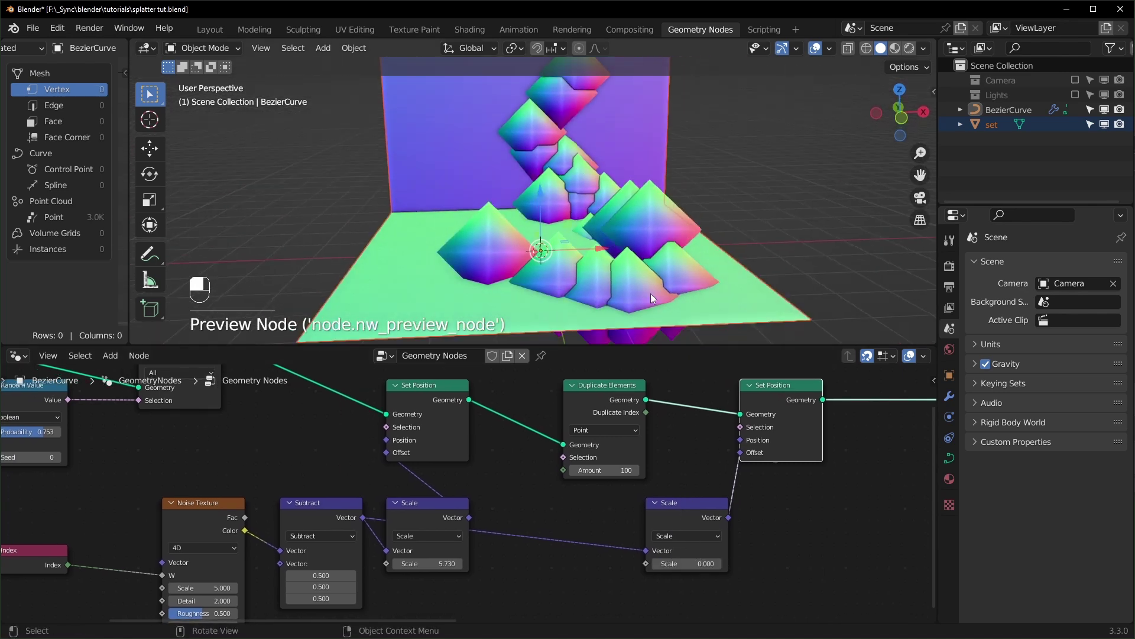
{"action": "left_click_drag", "start_coordinate": [701, 563], "coordinate": [701, 563], "text": "shift"}
{"action": "middle_click_drag", "start_coordinate": [701, 225], "coordinate": [641, 226]}
Preview the Set Position fed by Geometry Proximity, then route the Subdivision Surface mesh back to the Group Output.
{"action": "scroll", "coordinate": [739, 525], "scroll_direction": "down", "scroll_amount": 3}
{"action": "middle_click_drag", "start_coordinate": [739, 525], "coordinate": [487, 520]}
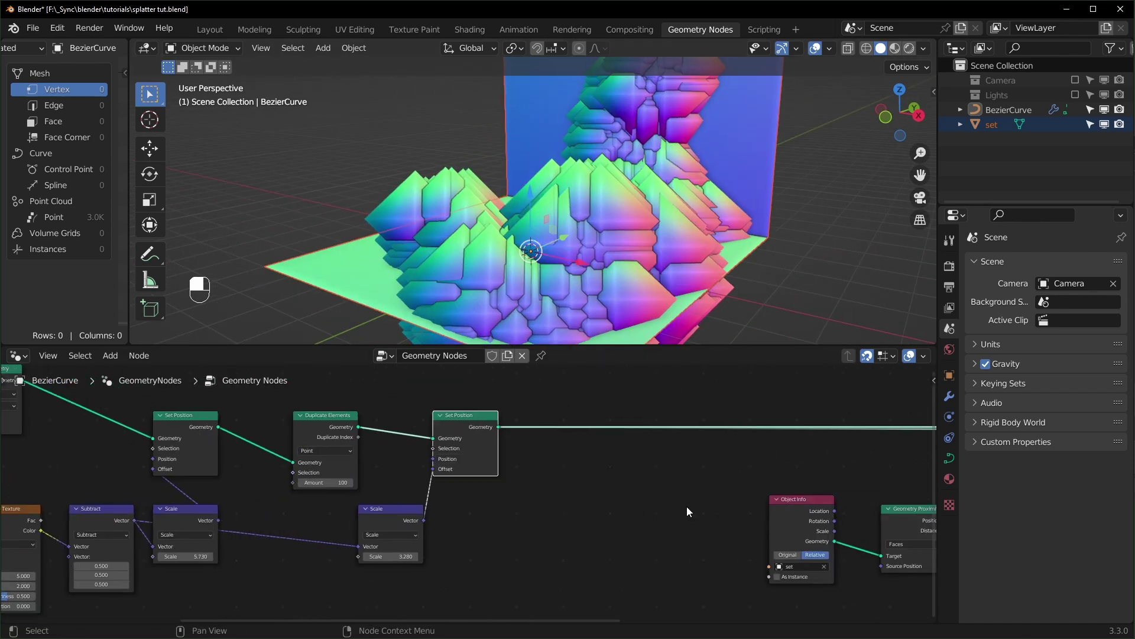
{"action": "middle_click_drag", "start_coordinate": [908, 485], "coordinate": [520, 453]}
{"action": "left_click", "coordinate": [509, 408], "text": "alt+shift"}
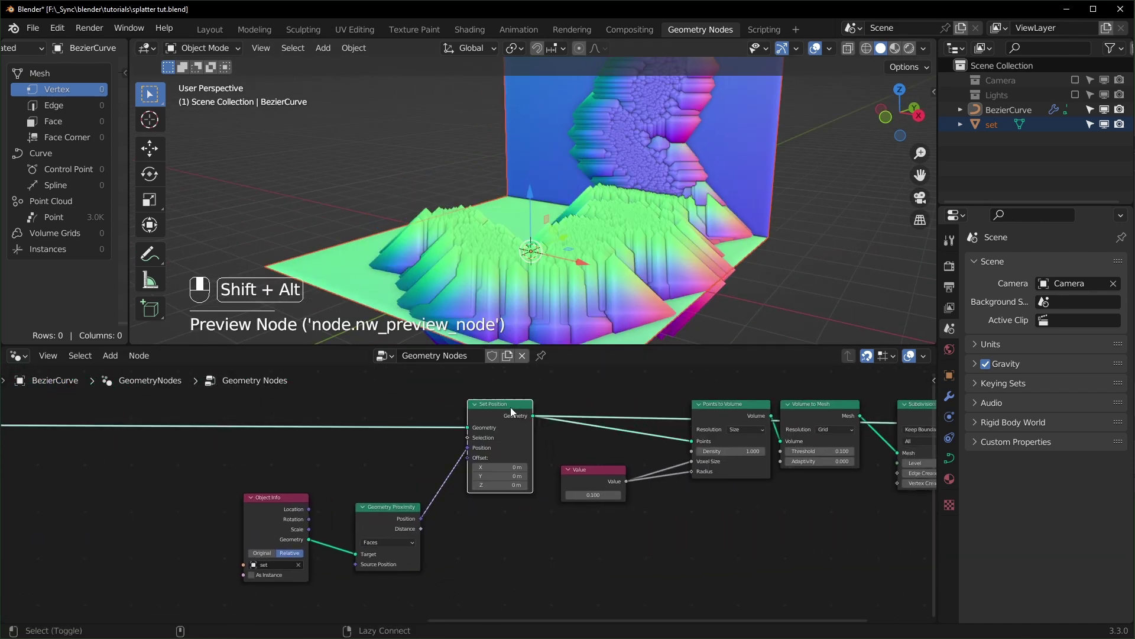
{"action": "middle_click_drag", "start_coordinate": [780, 171], "coordinate": [738, 212]}
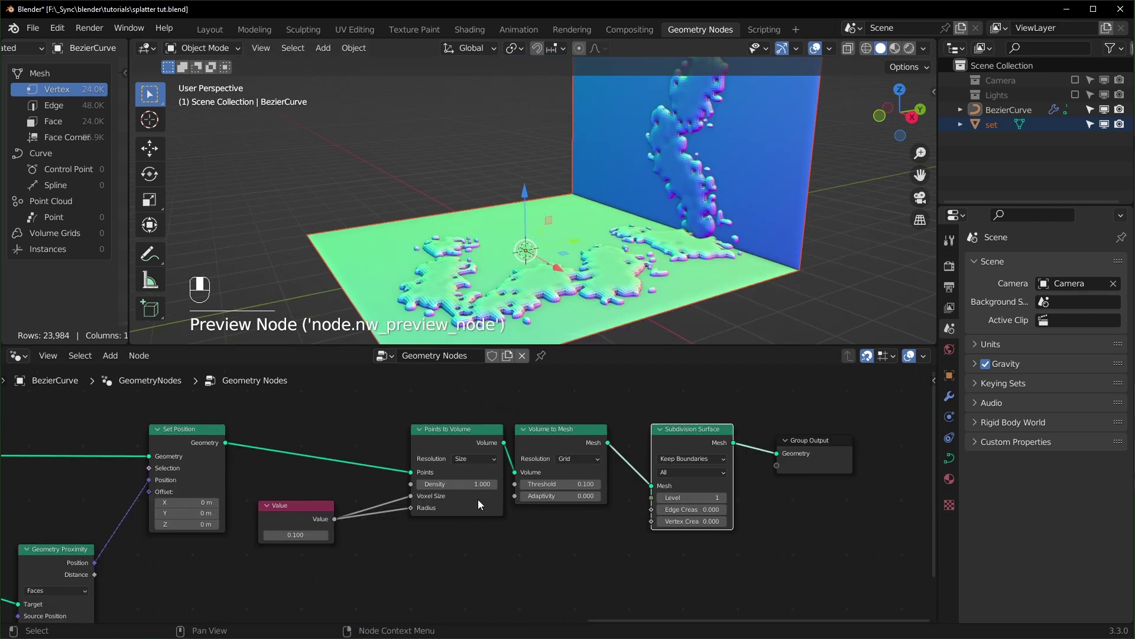
{"action": "left_click", "coordinate": [472, 429], "text": "alt+shift"}
{"action": "left_click", "coordinate": [580, 442], "text": "alt+shift"}
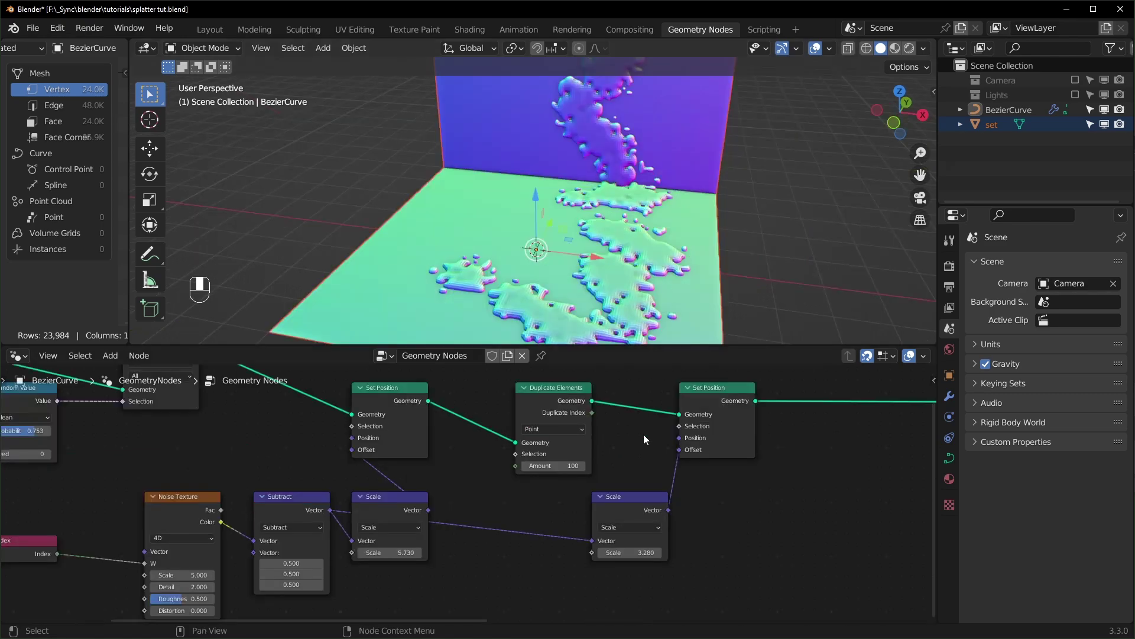
Duplicate the Noise Texture and link the copy's Fac output to the second Scale node's Scale input.
{"action": "mouse_move", "coordinate": [636, 552]}
{"action": "left_mouse_down", "text": "shift"}
{"action": "mouse_move", "coordinate": [674, 552]}
{"action": "mouse_move", "coordinate": [653, 552]}
{"action": "left_mouse_up", "text": "shift"}
{"action": "middle_click_drag", "start_coordinate": [412, 582], "coordinate": [507, 527]}
{"action": "left_click", "coordinate": [278, 482]}
{"action": "key", "text": "shift+d"}
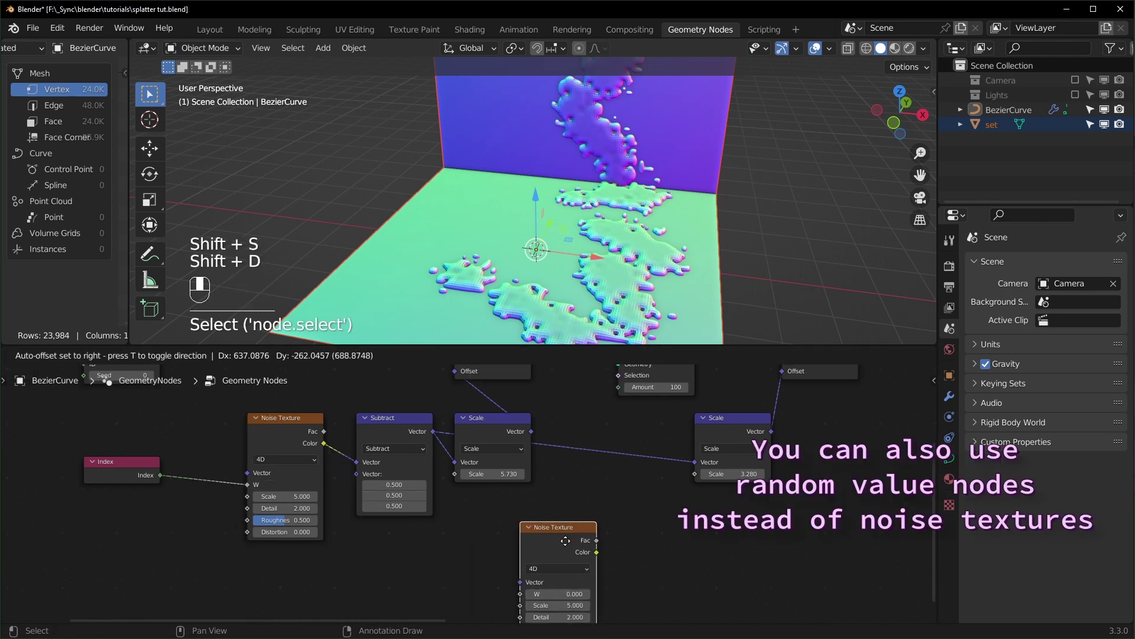
{"action": "left_click", "coordinate": [538, 547]}
{"action": "left_click_drag", "start_coordinate": [512, 538], "coordinate": [544, 440]}
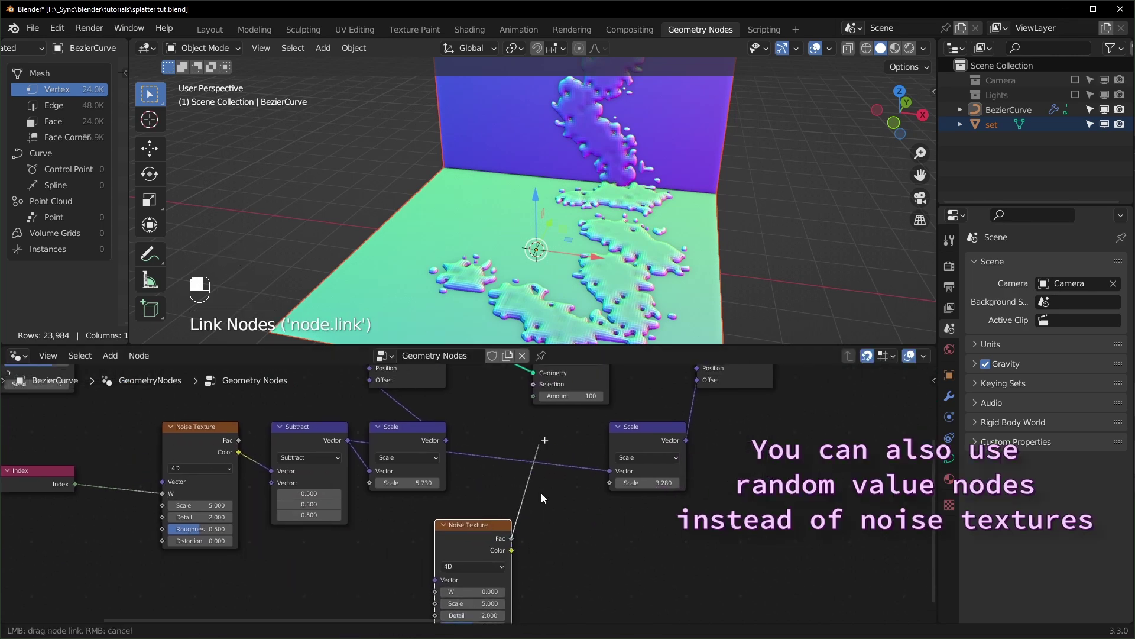
{"action": "left_click_drag", "start_coordinate": [609, 488], "coordinate": [612, 483]}
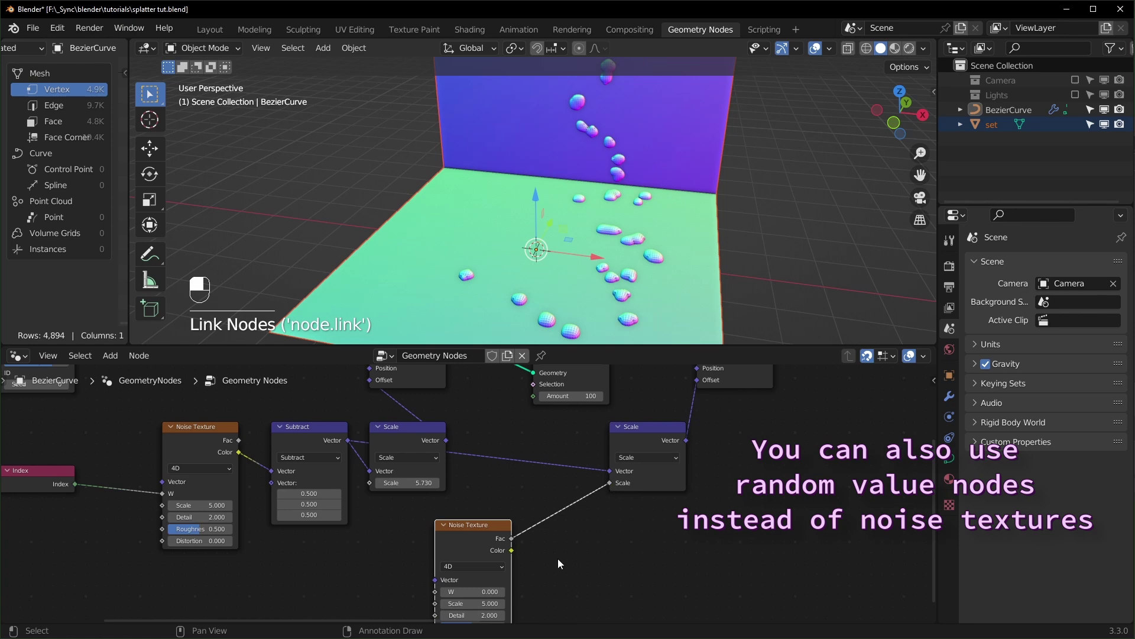
Insert a Map Range node between the duplicated Noise Texture's Fac output and the Scale node.
{"action": "scroll", "coordinate": [470, 541], "scroll_direction": "up", "scroll_amount": 1}
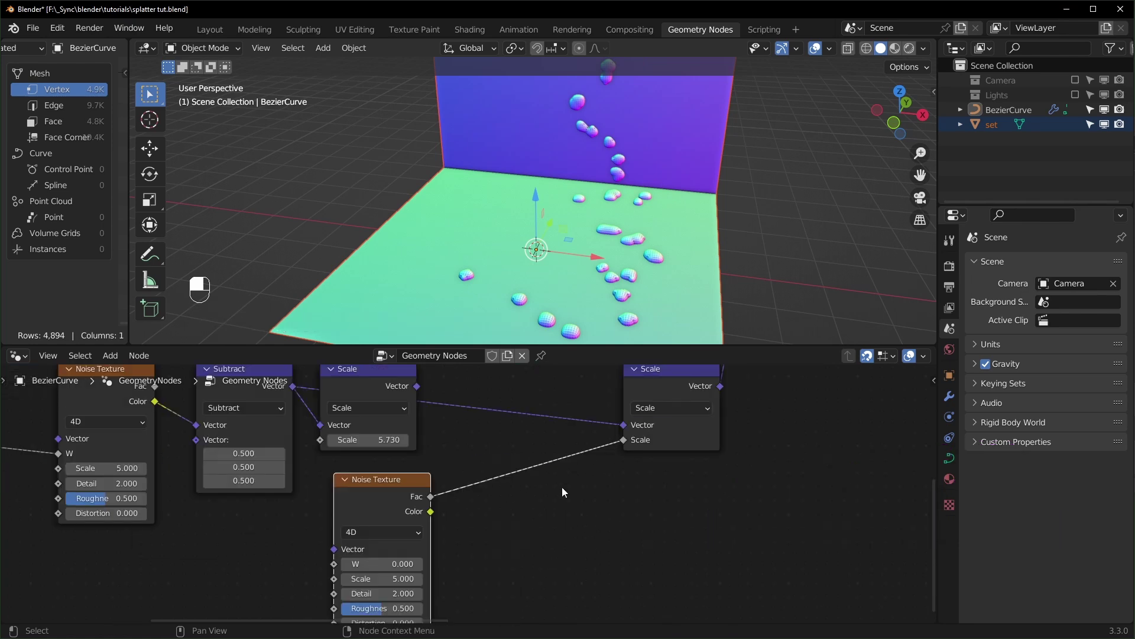
{"action": "key", "text": "shift+a"}
{"action": "type", "text": "map rang"}
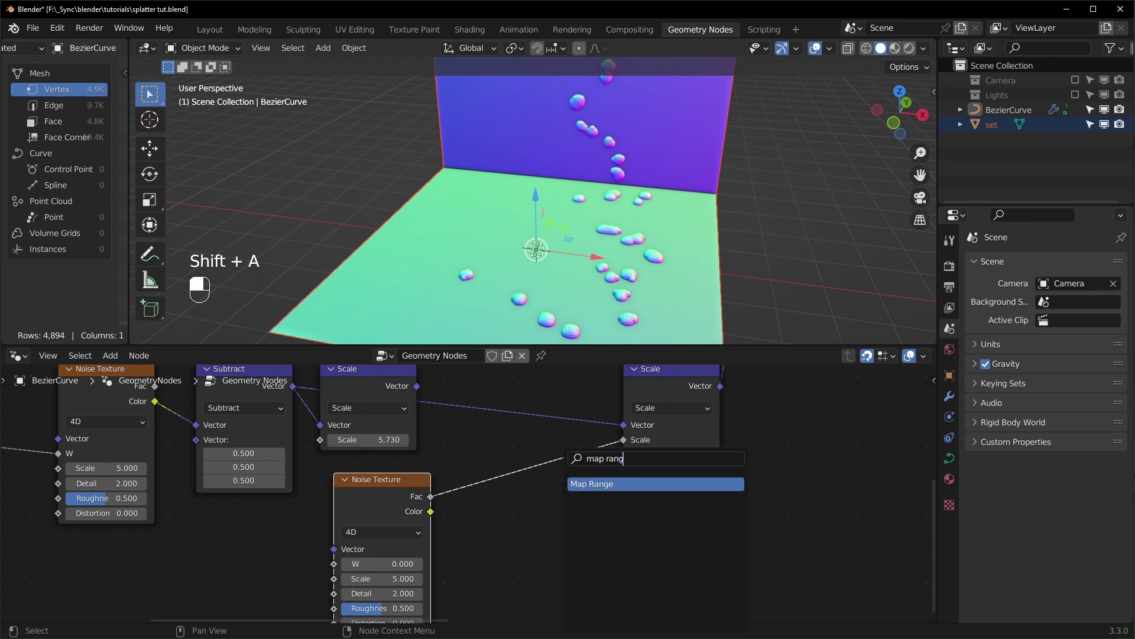
{"action": "key", "text": "Return"}
{"action": "left_click", "coordinate": [497, 489]}
{"action": "scroll", "coordinate": [589, 515], "scroll_direction": "up", "scroll_amount": 3}
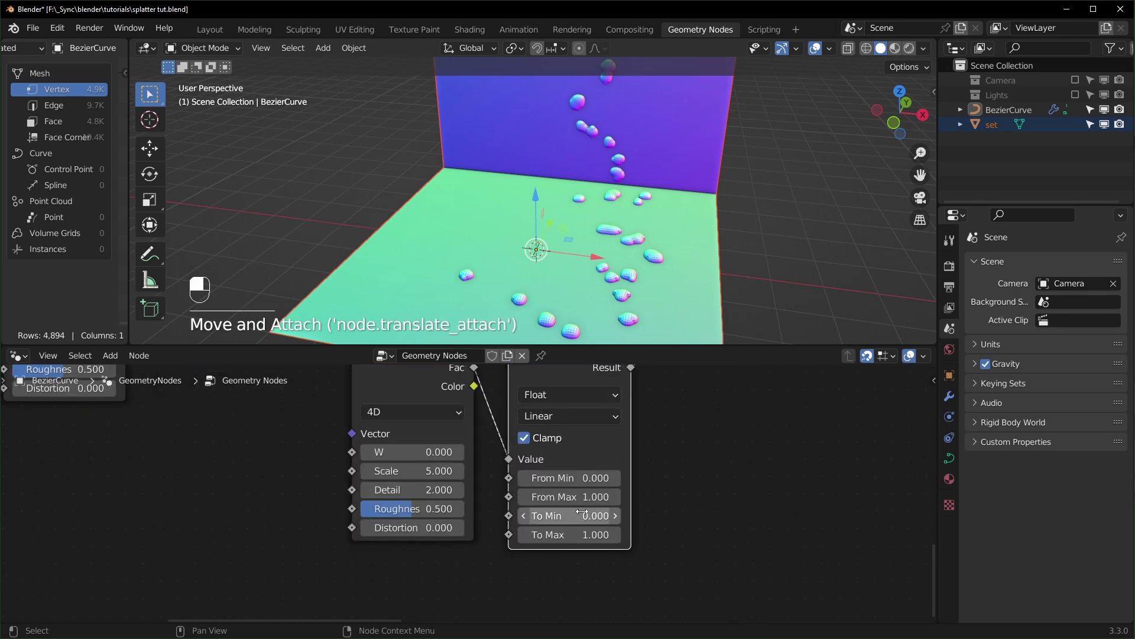
Raise the Map Range node's To Max, setting it to 10.
{"action": "middle_click_drag", "start_coordinate": [589, 515], "coordinate": [577, 530]}
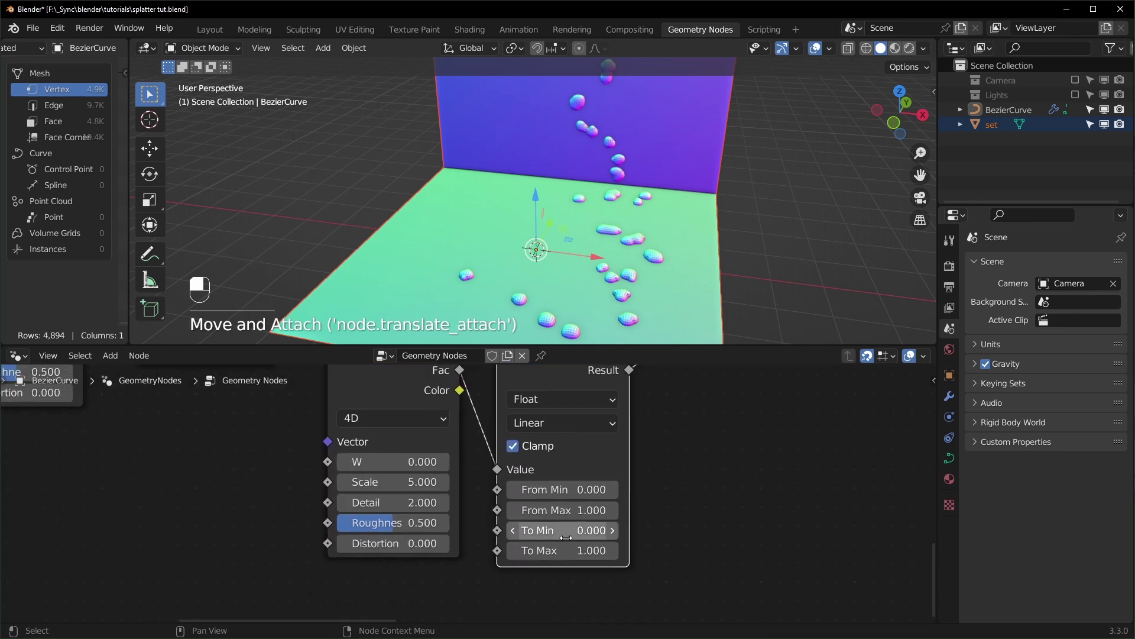
{"action": "left_click_drag", "start_coordinate": [576, 551], "coordinate": [725, 550]}
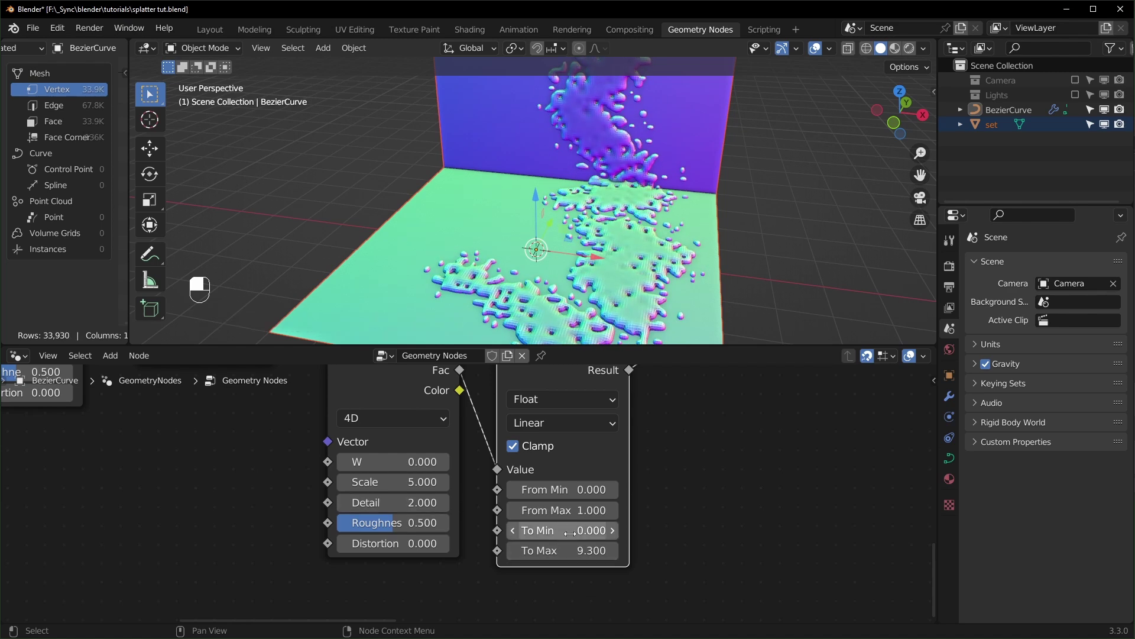
{"action": "left_click", "coordinate": [586, 552]}
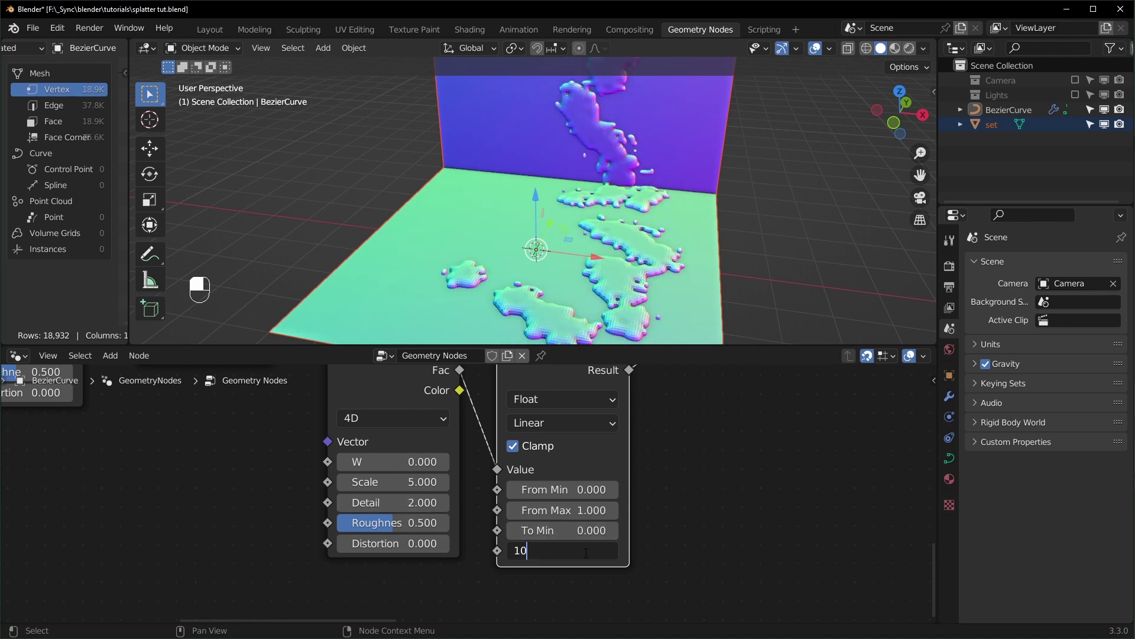
{"action": "type", "text": "10"}
{"action": "key", "text": "Return"}
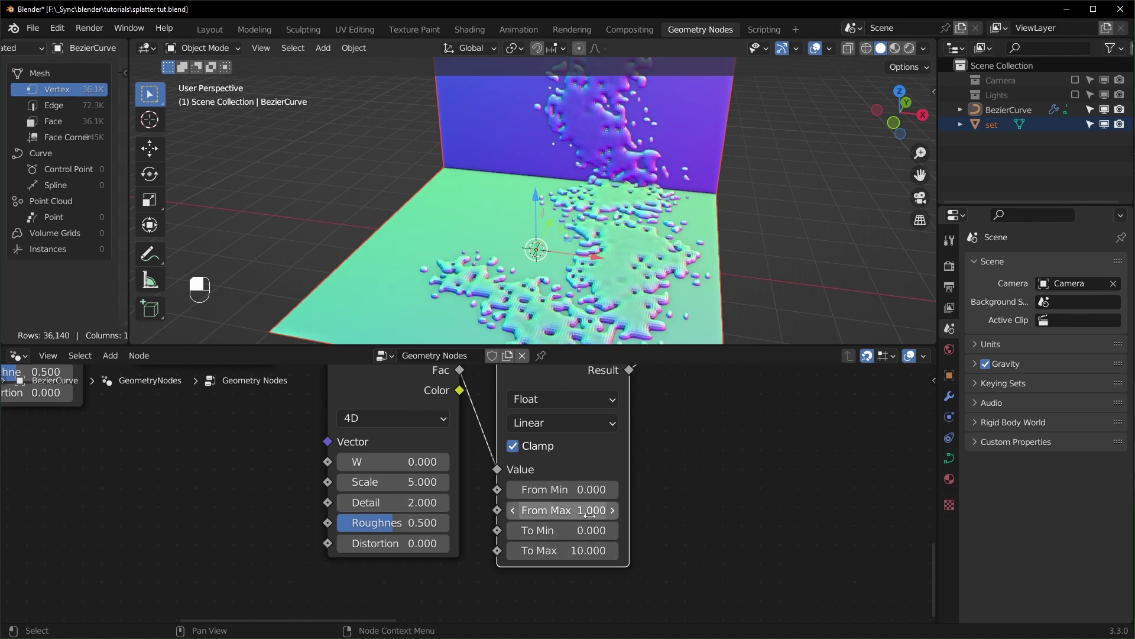
Set the duplicated Noise Texture's Detail to 0 and its Scale to about 0.67.
{"action": "middle_click_drag", "start_coordinate": [383, 504], "coordinate": [349, 540]}
{"action": "left_click_drag", "start_coordinate": [375, 537], "coordinate": [308, 537]}
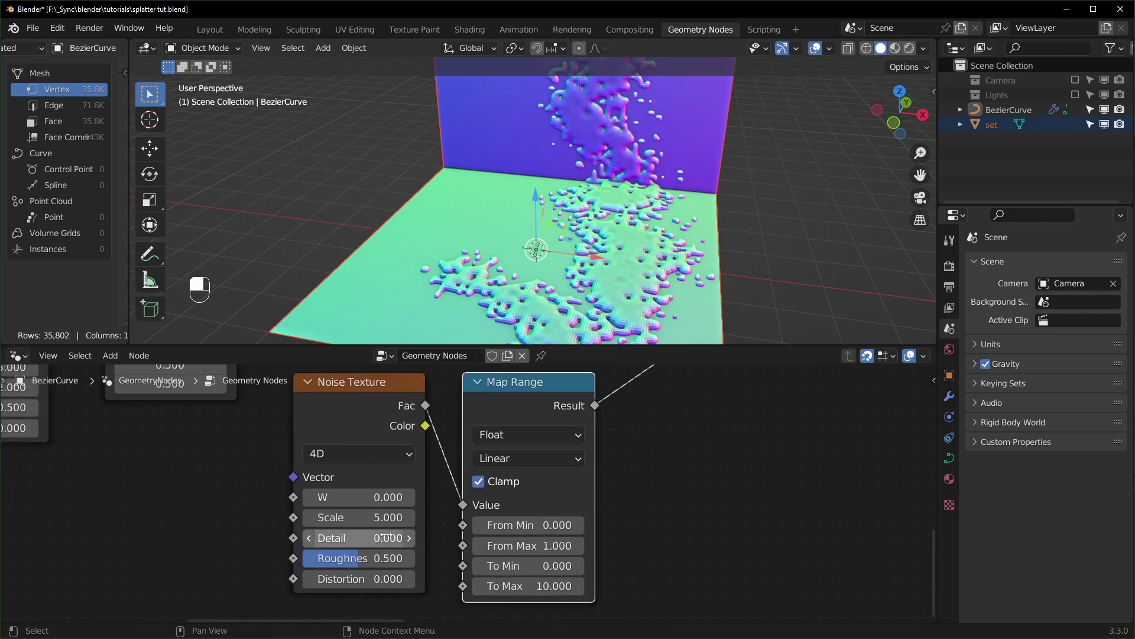
{"action": "left_click_drag", "start_coordinate": [371, 517], "coordinate": [245, 517], "text": "shift"}
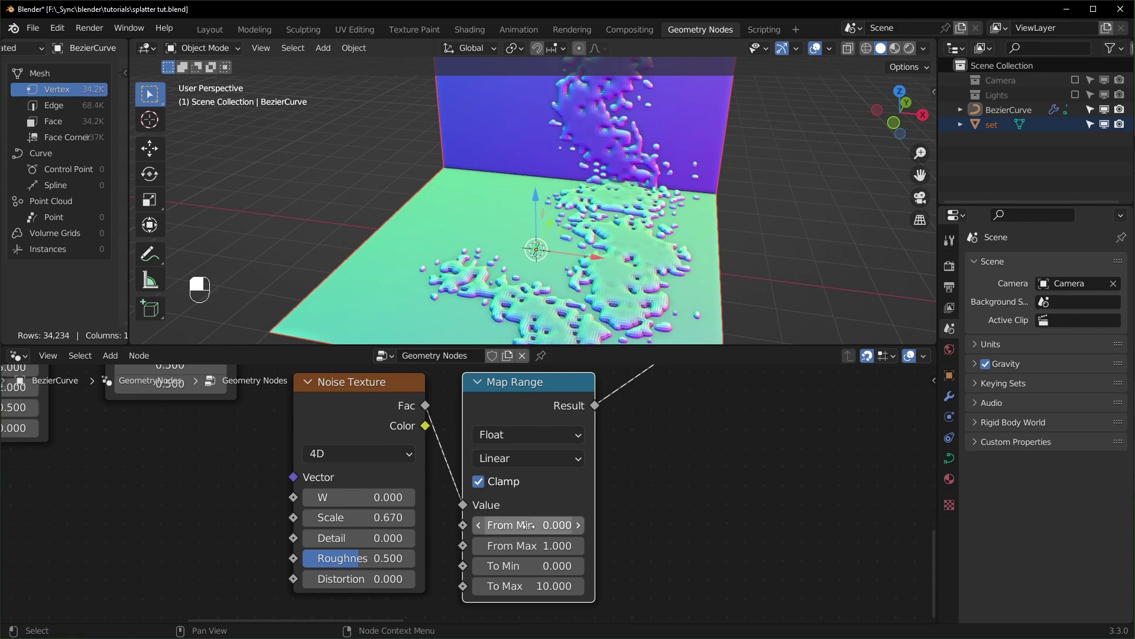
Set the Map Range node's From Min to 0.2 and From Max to 0.8.
{"action": "left_click", "coordinate": [529, 525]}
{"action": "type", "text": ".2"}
{"action": "key", "text": "Return"}
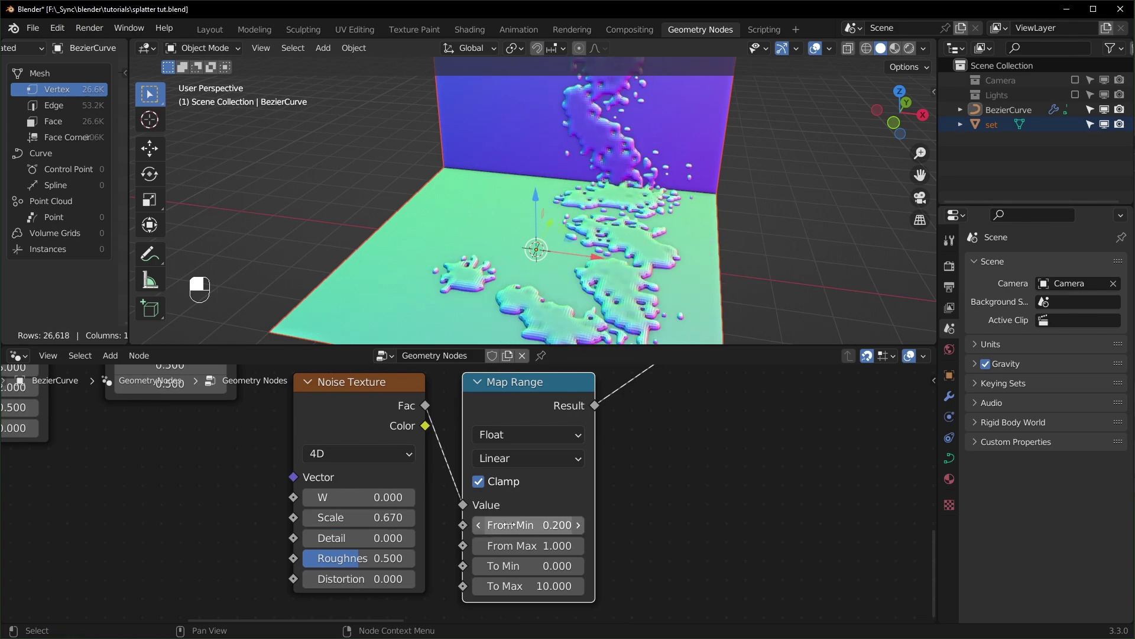
{"action": "left_click", "coordinate": [521, 545]}
{"action": "type", "text": ".8"}
{"action": "key", "text": "Return"}
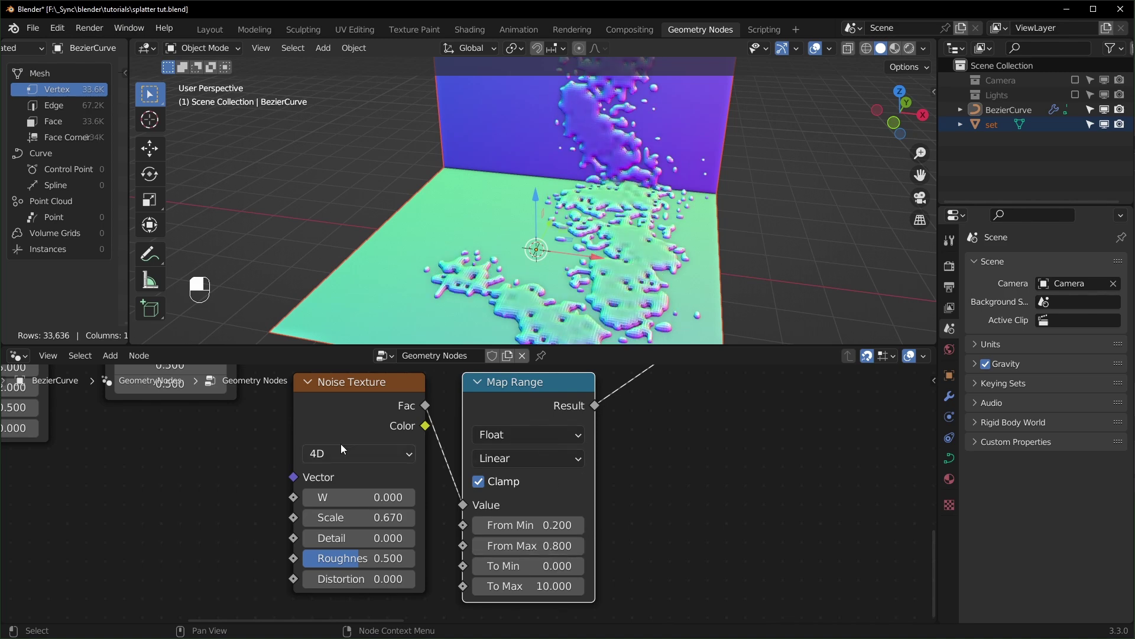
Reposition the duplicated Noise Texture and Map Range nodes and add an unconnected ColorRamp node beside them.
{"action": "left_click_drag", "start_coordinate": [372, 399], "coordinate": [398, 410]}
{"action": "left_click_drag", "start_coordinate": [266, 413], "coordinate": [385, 438]}
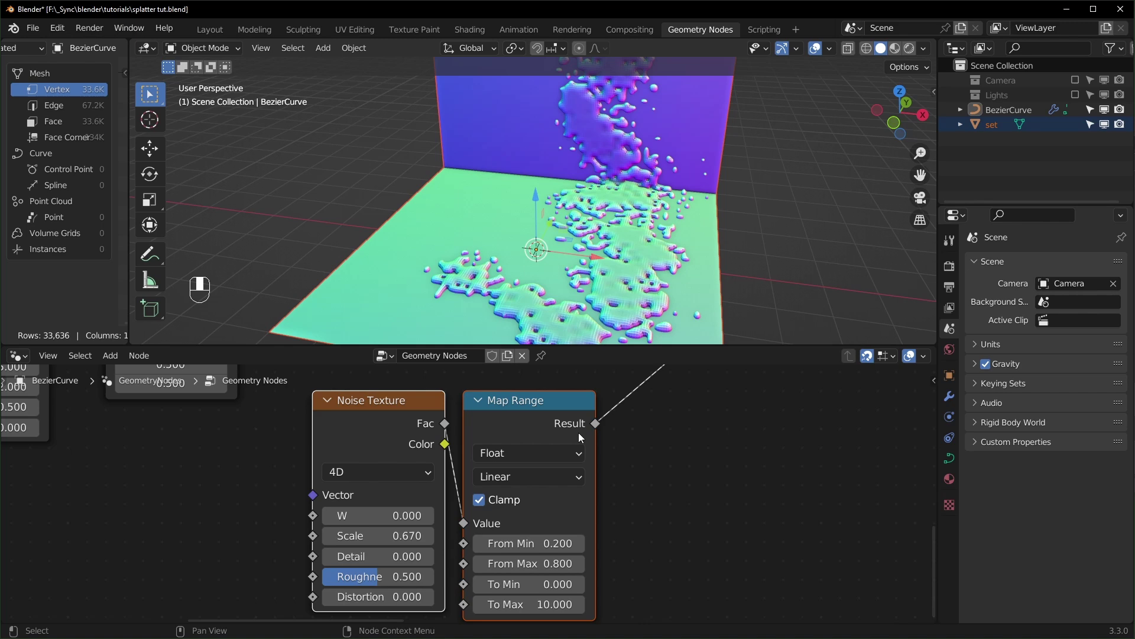
{"action": "key", "text": "shift+a"}
{"action": "type", "text": "colorr"}
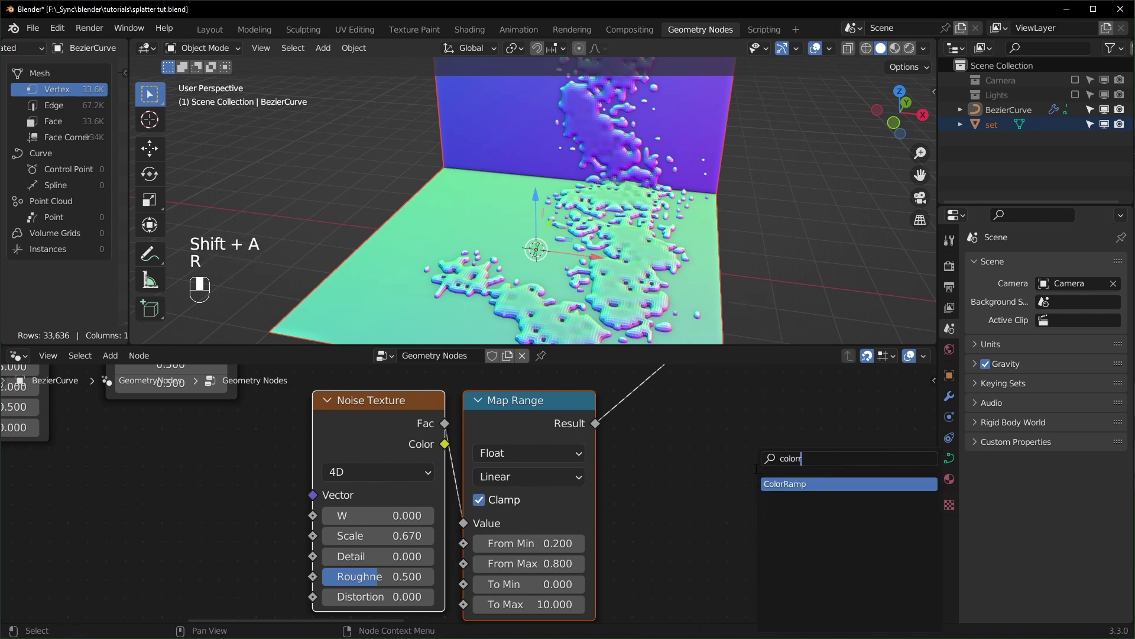
{"action": "key", "text": "Return"}
{"action": "left_click", "coordinate": [656, 417]}
{"action": "scroll", "coordinate": [607, 550], "scroll_direction": "down", "scroll_amount": 2}
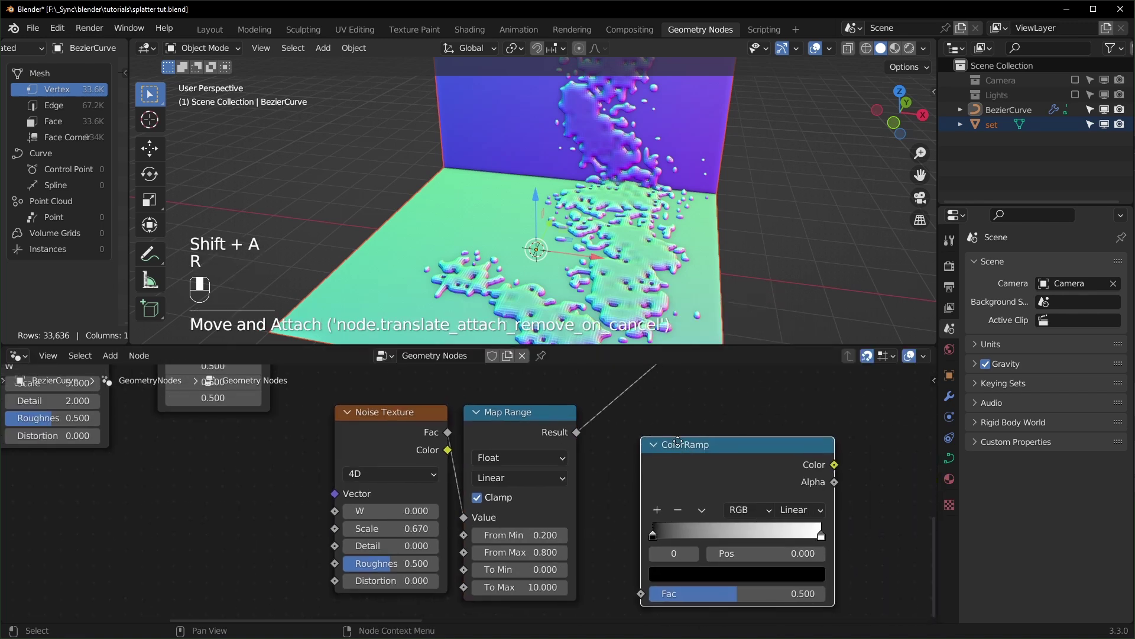
Set the brightness (HSV value) of the ColorRamp node's white stop to 10.
{"action": "middle_click_drag", "start_coordinate": [606, 550], "coordinate": [585, 535]}
{"action": "scroll", "coordinate": [585, 535], "scroll_direction": "up", "scroll_amount": 1}
{"action": "scroll", "coordinate": [586, 531], "scroll_direction": "up", "scroll_amount": 1}
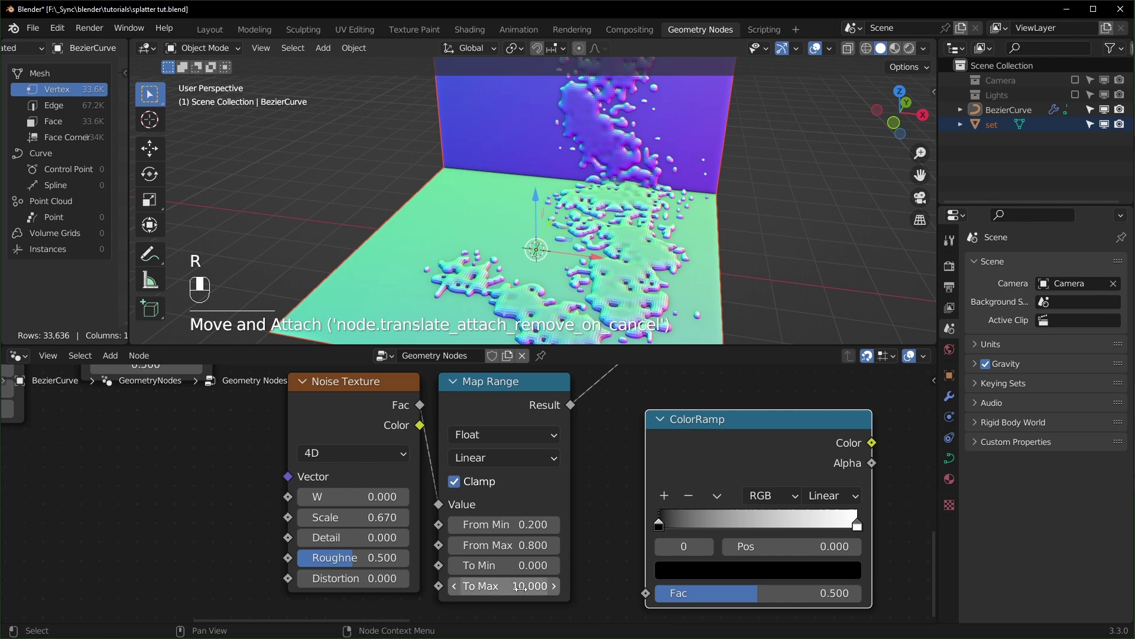
{"action": "left_click", "coordinate": [856, 526]}
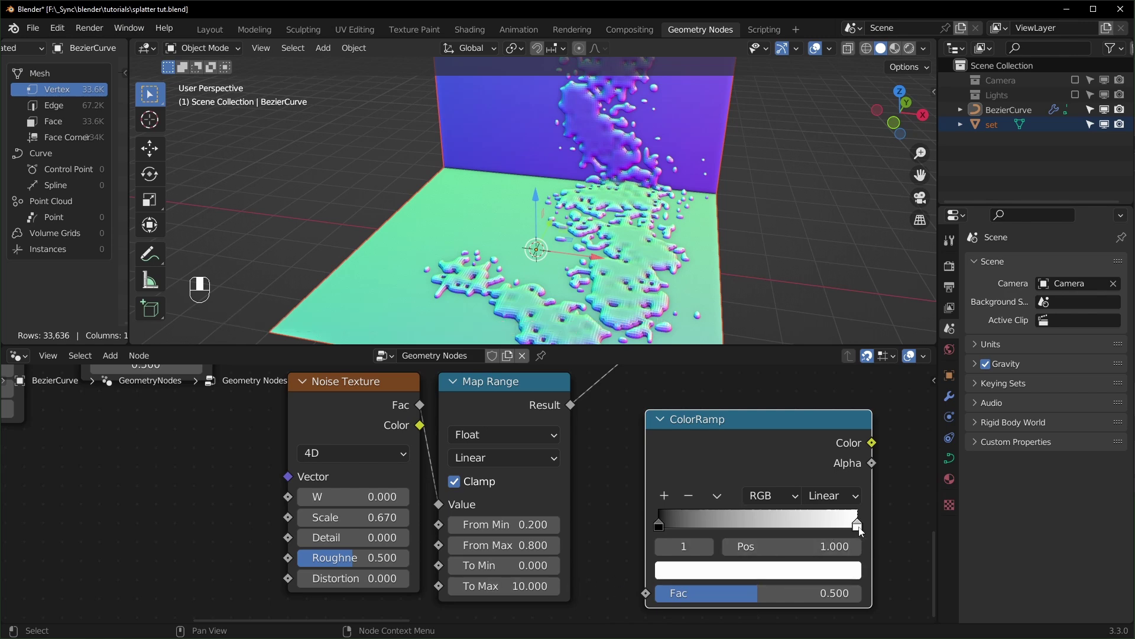
{"action": "left_click", "coordinate": [836, 571]}
{"action": "left_click", "coordinate": [786, 535]}
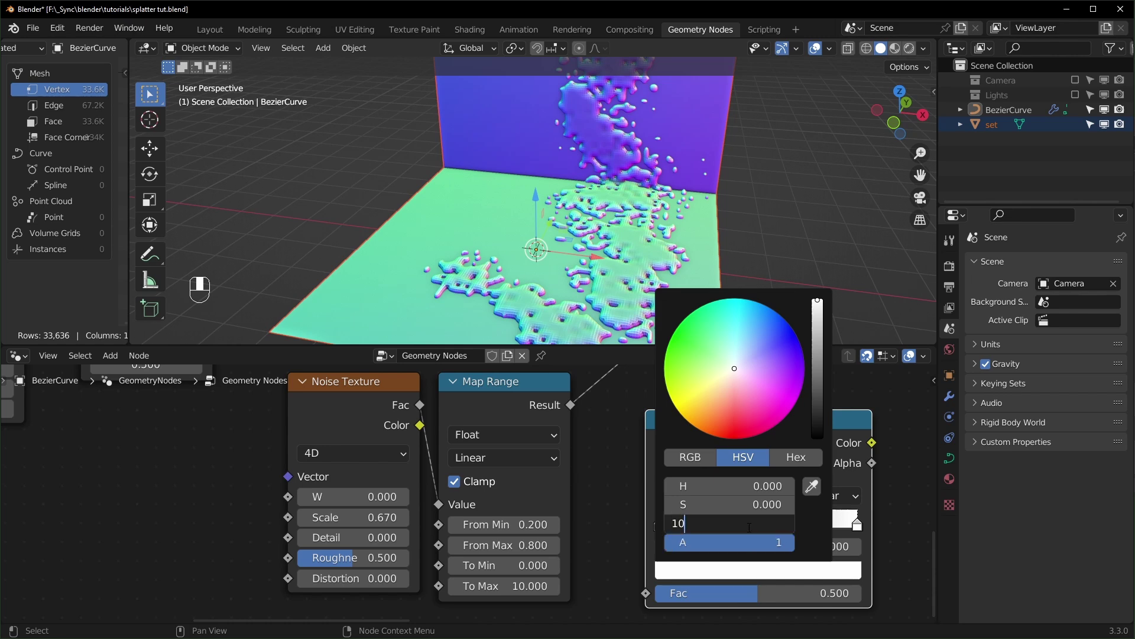
{"action": "type", "text": "10"}
{"action": "key", "text": "Return"}
Shift the ColorRamp's black stop slightly inward and move its white stop to position 0.775.
{"action": "left_click", "coordinate": [660, 525]}
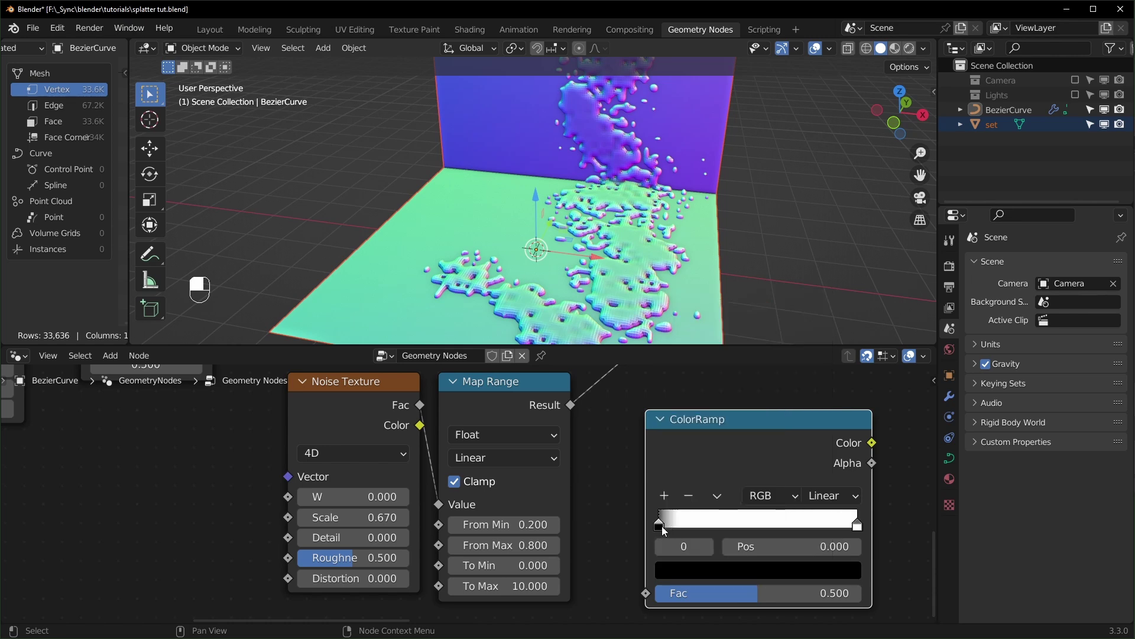
{"action": "left_click_drag", "start_coordinate": [661, 527], "coordinate": [715, 521]}
{"action": "right_click", "coordinate": [714, 521]}
{"action": "left_click_drag", "start_coordinate": [660, 525], "coordinate": [694, 530]}
{"action": "left_click_drag", "start_coordinate": [855, 530], "coordinate": [831, 526]}
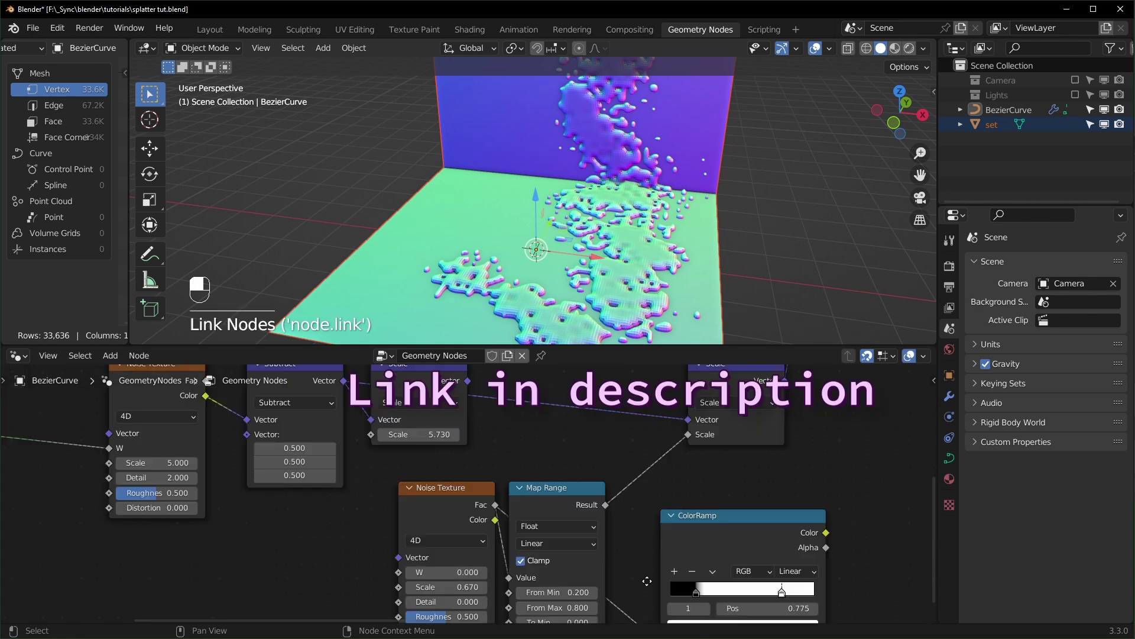
Link the ColorRamp's Color output to the second Scale node's Scale input in place of the Map Range result, moving the ramp closer.
{"action": "mouse_move", "coordinate": [826, 532]}
{"action": "middle_mouse_down"}
{"action": "mouse_move", "coordinate": [827, 551]}
{"action": "mouse_move", "coordinate": [828, 542]}
{"action": "middle_mouse_up"}
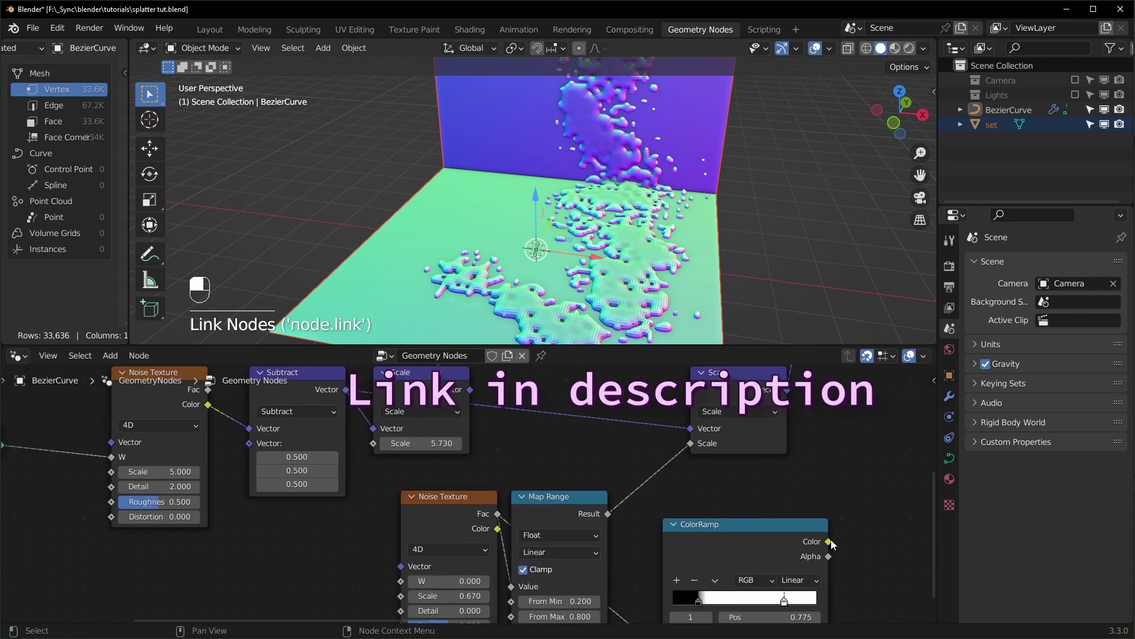
{"action": "left_click_drag", "start_coordinate": [831, 540], "coordinate": [704, 446]}
{"action": "left_click_drag", "start_coordinate": [760, 566], "coordinate": [733, 538]}
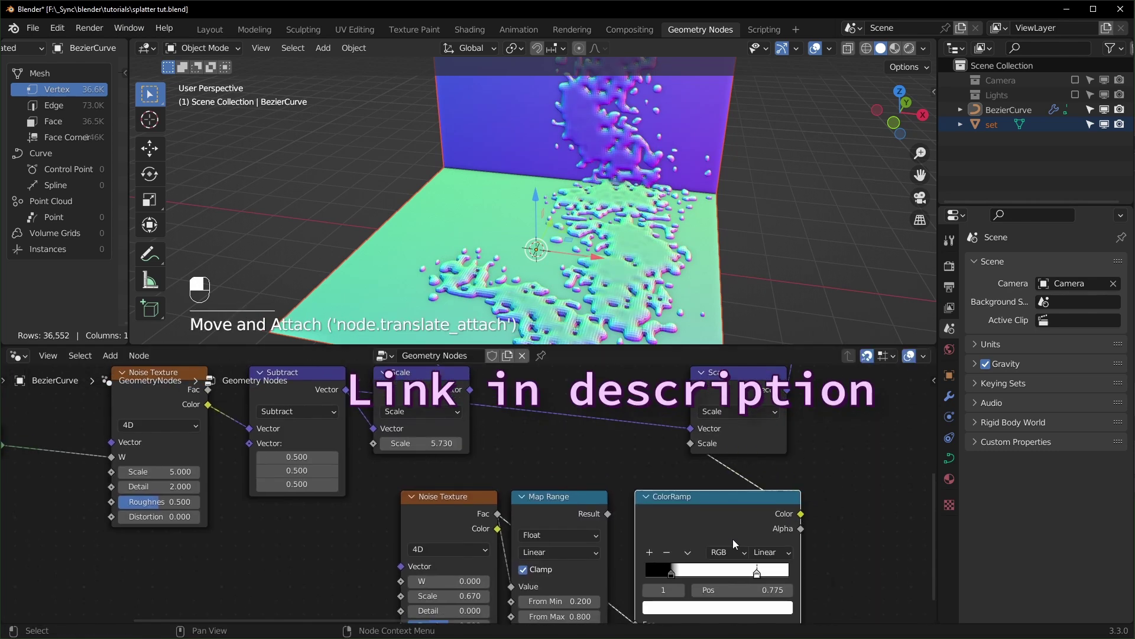
{"action": "left_click", "coordinate": [757, 573]}
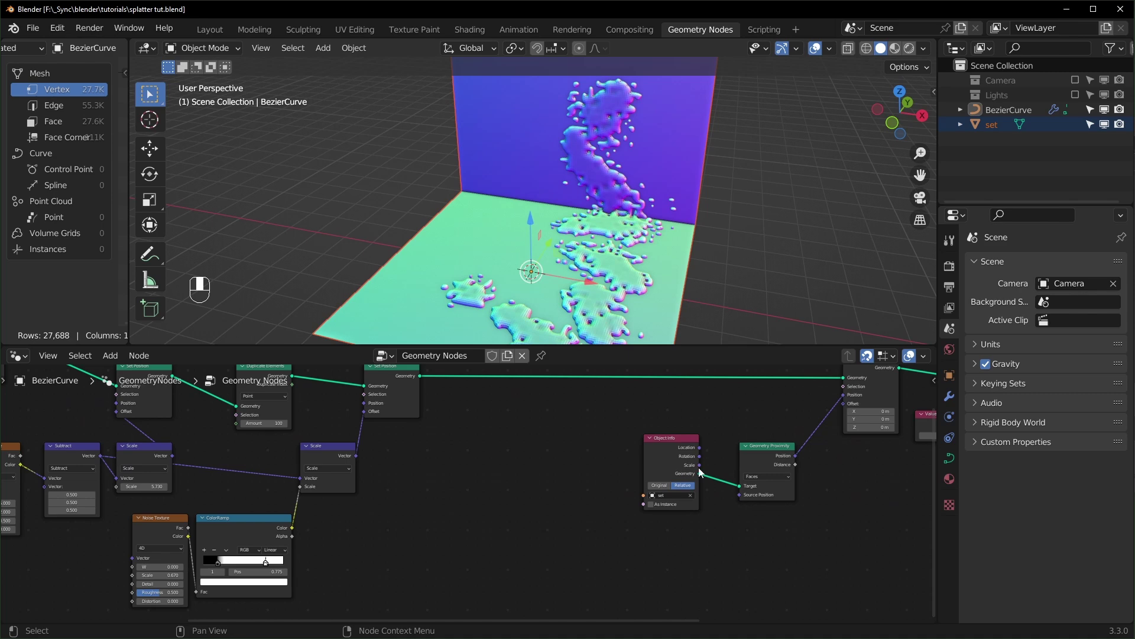
Move the Value node closer to the Points to Volume node it feeds.
{"action": "middle_click_drag", "start_coordinate": [698, 467], "coordinate": [558, 483]}
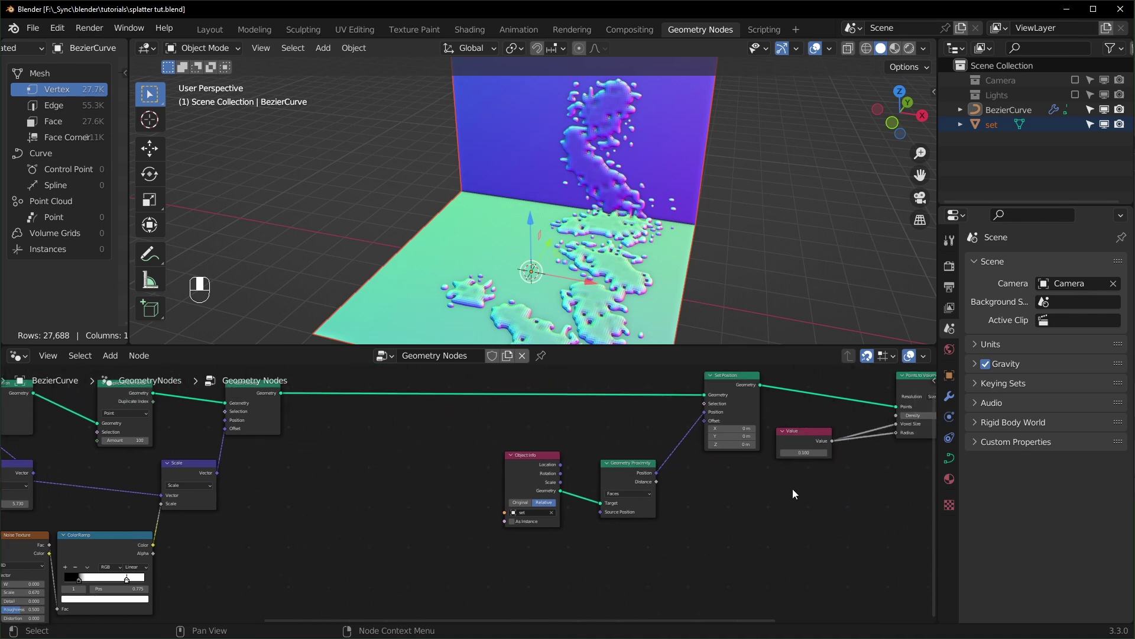
{"action": "middle_click_drag", "start_coordinate": [792, 488], "coordinate": [603, 511]}
{"action": "mouse_move", "coordinate": [698, 503]}
{"action": "middle_mouse_down"}
{"action": "mouse_move", "coordinate": [583, 511]}
{"action": "mouse_move", "coordinate": [616, 524]}
{"action": "mouse_move", "coordinate": [521, 544]}
{"action": "middle_mouse_up"}
{"action": "scroll", "coordinate": [579, 511], "scroll_direction": "up", "scroll_amount": 4}
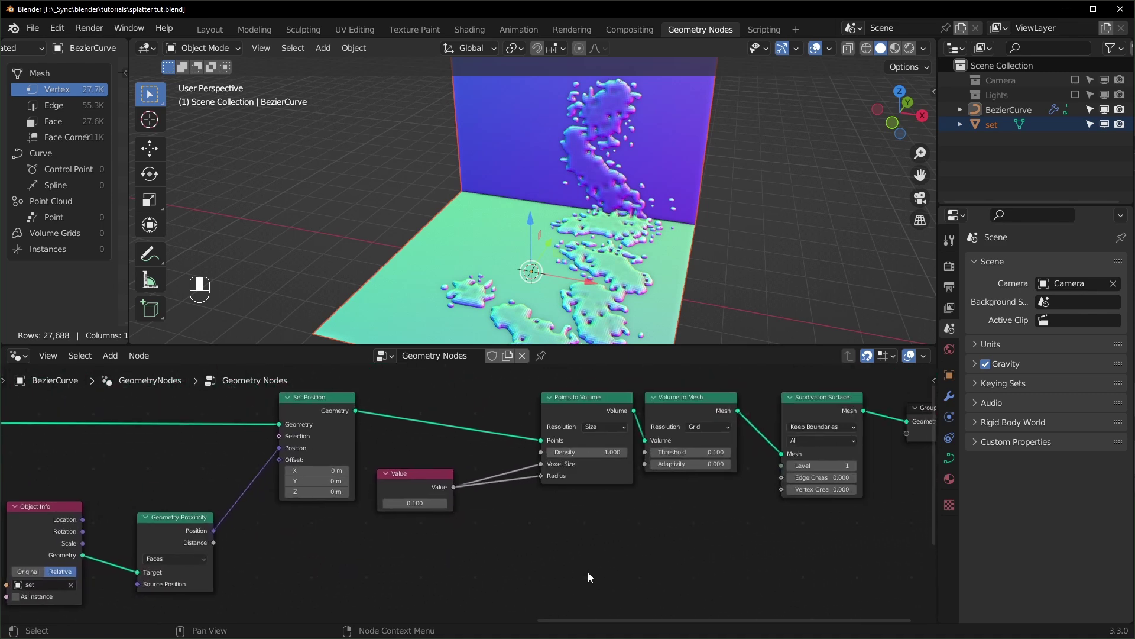
{"action": "scroll", "coordinate": [588, 572], "scroll_direction": "up", "scroll_amount": 3}
{"action": "middle_click_drag", "start_coordinate": [587, 573], "coordinate": [535, 597]}
{"action": "left_click_drag", "start_coordinate": [343, 507], "coordinate": [398, 507]}
{"action": "scroll", "coordinate": [468, 490], "scroll_direction": "up", "scroll_amount": 1}
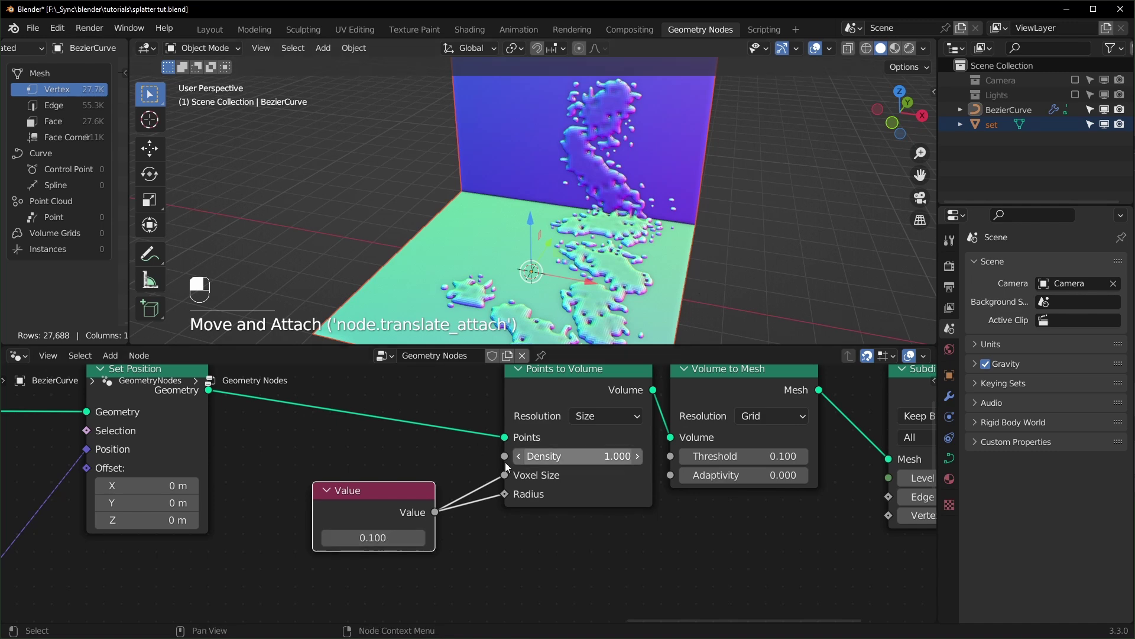
Set the Value node driving Voxel Size and Radius to 0.05 and inspect the splatter mesh up close.
{"action": "left_click", "coordinate": [385, 538]}
{"action": "type", "text": "."}
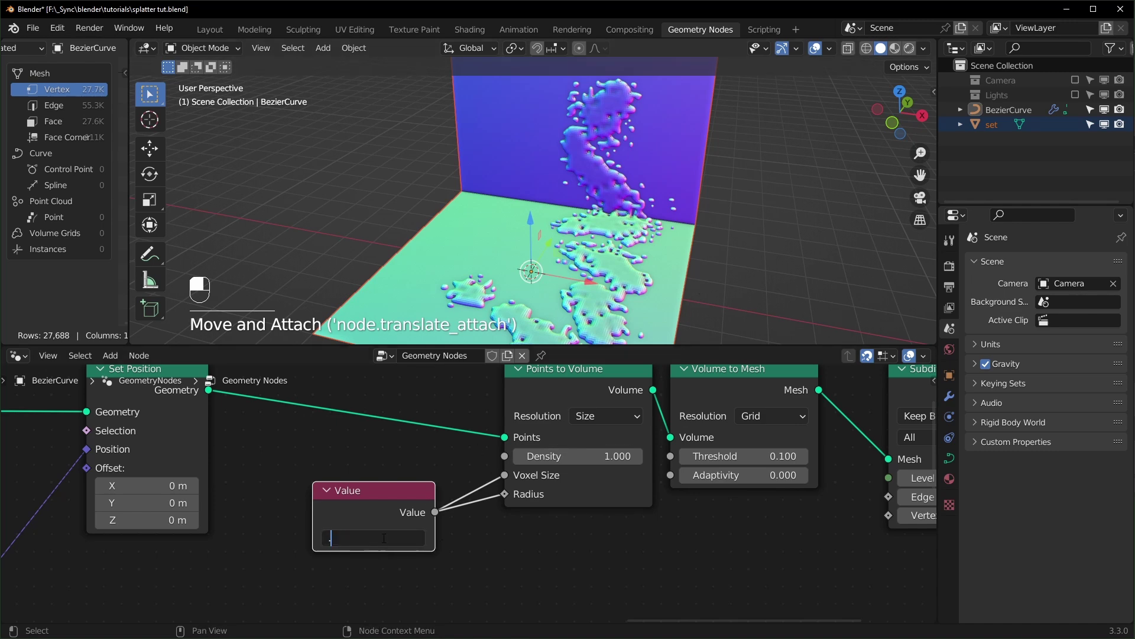
{"action": "type", "text": "05"}
{"action": "key", "text": "Return"}
{"action": "scroll", "coordinate": [485, 175], "scroll_direction": "up", "scroll_amount": 4}
{"action": "middle_click_drag", "start_coordinate": [633, 258], "coordinate": [589, 267], "text": "shift"}
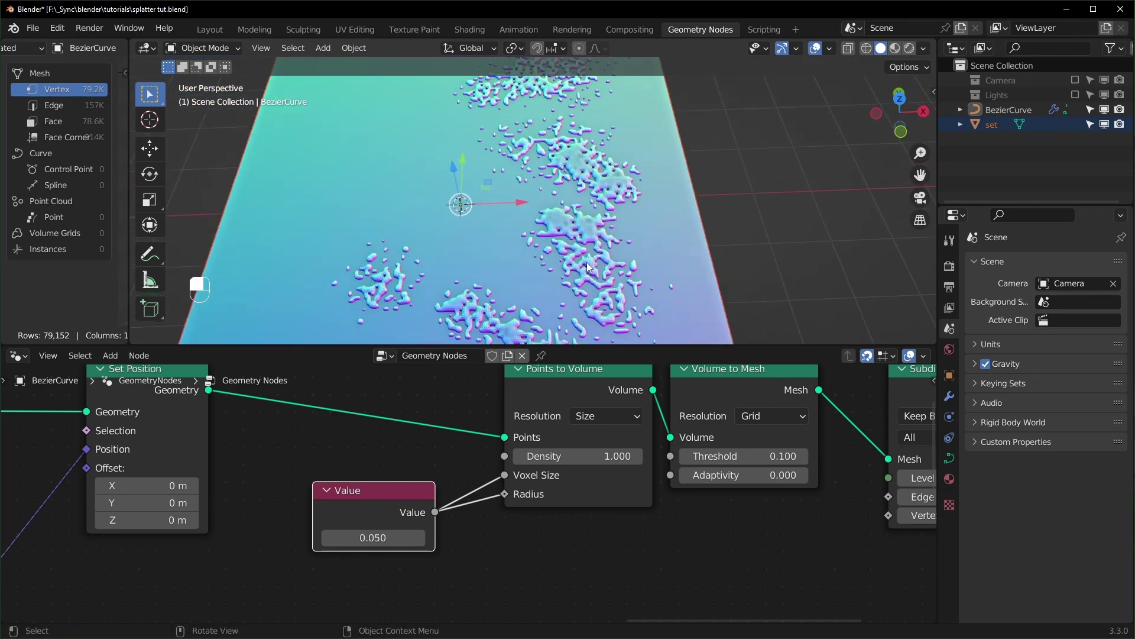
{"action": "scroll", "coordinate": [589, 267], "scroll_direction": "up", "scroll_amount": 3}
{"action": "scroll", "coordinate": [533, 256], "scroll_direction": "down", "scroll_amount": 2}
Set the Duplicate Elements node's Amount to 500.
{"action": "middle_click_drag", "start_coordinate": [161, 567], "coordinate": [642, 573]}
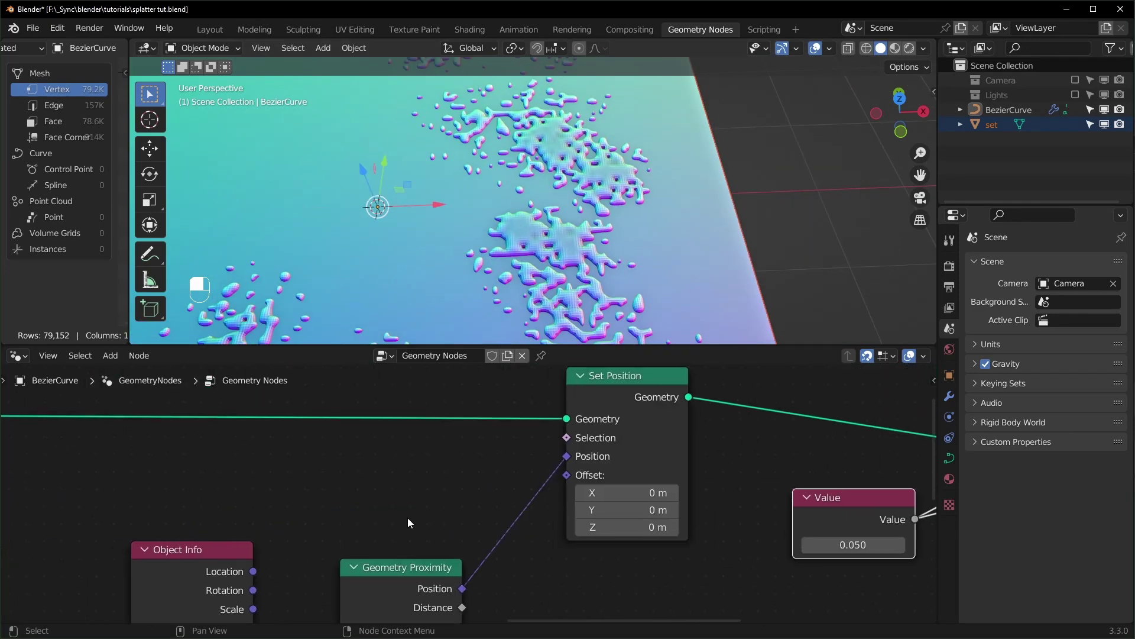
{"action": "scroll", "coordinate": [407, 520], "scroll_direction": "down", "scroll_amount": 5}
{"action": "middle_click_drag", "start_coordinate": [407, 520], "coordinate": [733, 480]}
{"action": "middle_click_drag", "start_coordinate": [159, 509], "coordinate": [614, 540]}
{"action": "middle_click_drag", "start_coordinate": [286, 508], "coordinate": [421, 505]}
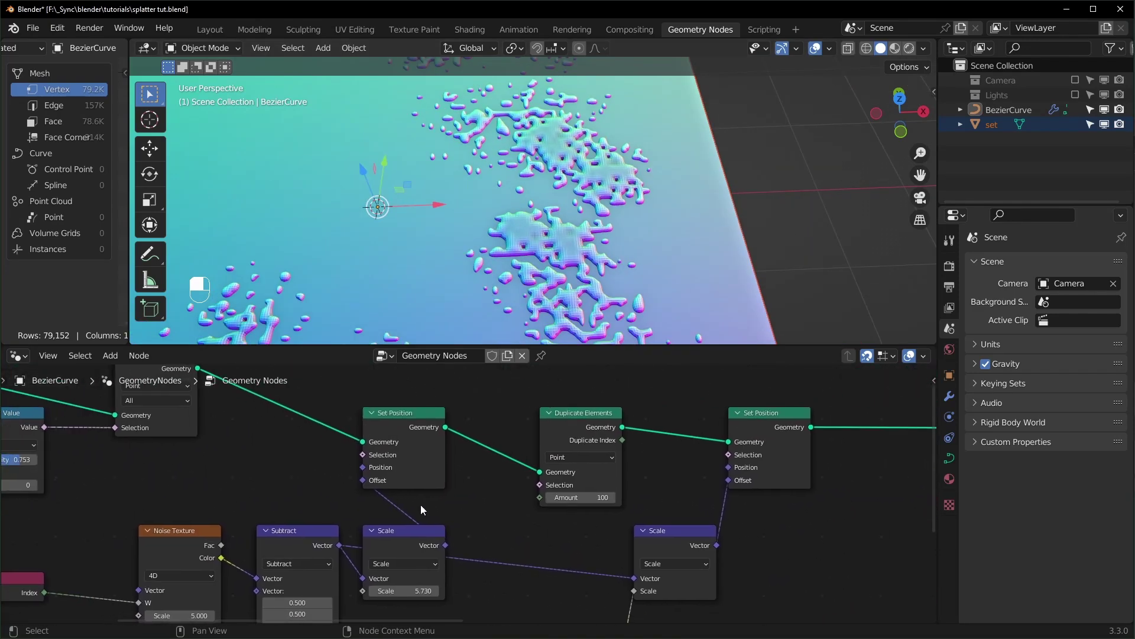
{"action": "left_click", "coordinate": [585, 499]}
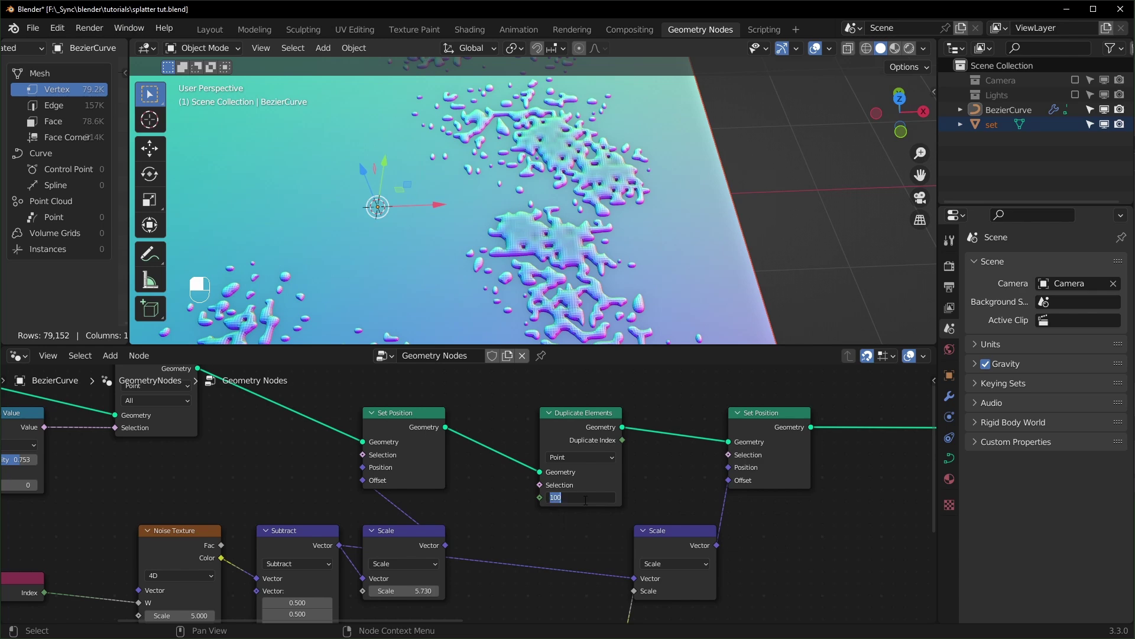
{"action": "type", "text": "500"}
{"action": "key", "text": "Return"}
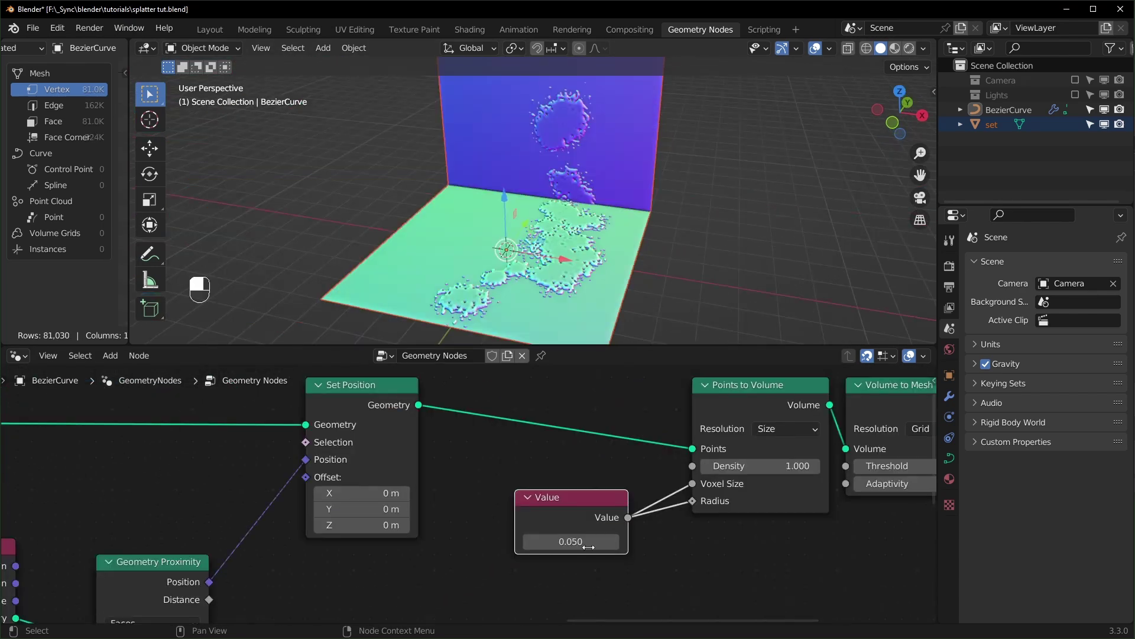
Set the Value node feeding Voxel Size and Radius to 0.1.
{"action": "left_click", "coordinate": [591, 542]}
{"action": "type", "text": "0.1"}
{"action": "key", "text": "Return"}
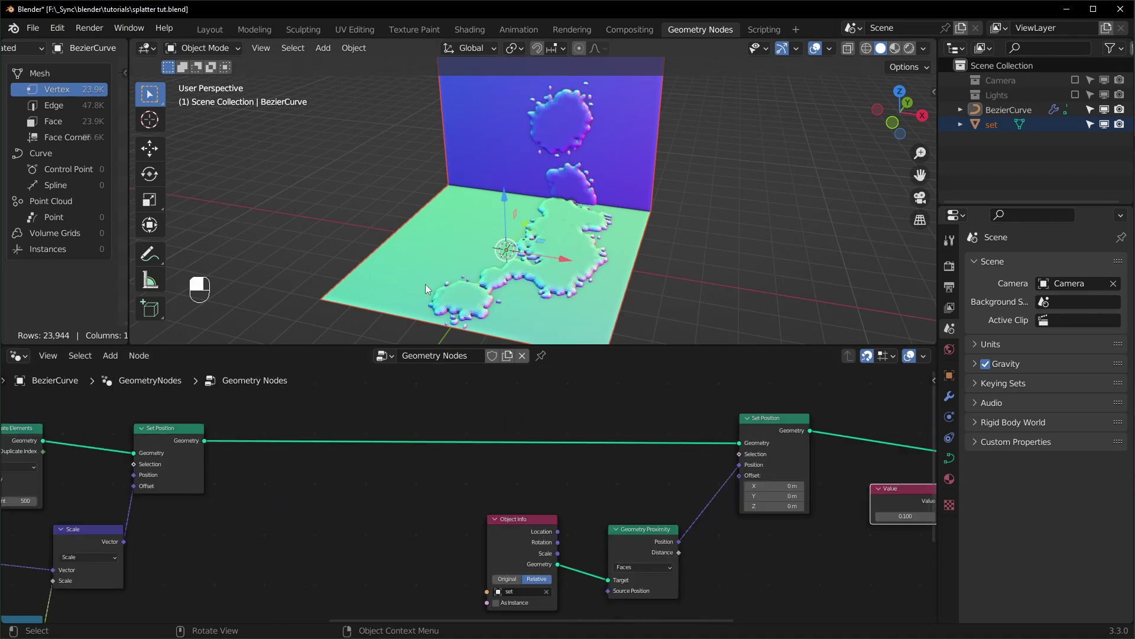
Increase the Curve to Points node's Length to space the points farther apart along the curve.
{"action": "middle_click_drag", "start_coordinate": [348, 528], "coordinate": [576, 532]}
{"action": "middle_click_drag", "start_coordinate": [104, 535], "coordinate": [462, 525]}
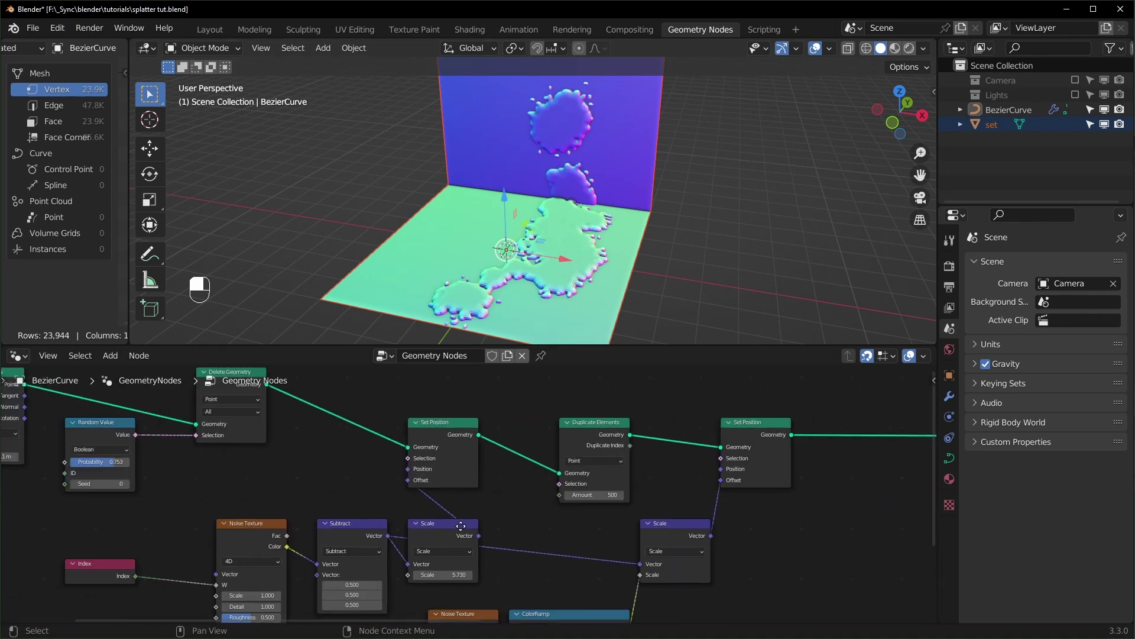
{"action": "middle_click_drag", "start_coordinate": [258, 513], "coordinate": [430, 519]}
{"action": "middle_click_drag", "start_coordinate": [243, 486], "coordinate": [418, 536]}
{"action": "scroll", "coordinate": [342, 509], "scroll_direction": "up", "scroll_amount": 2}
{"action": "left_click_drag", "start_coordinate": [420, 497], "coordinate": [443, 497], "text": "shift"}
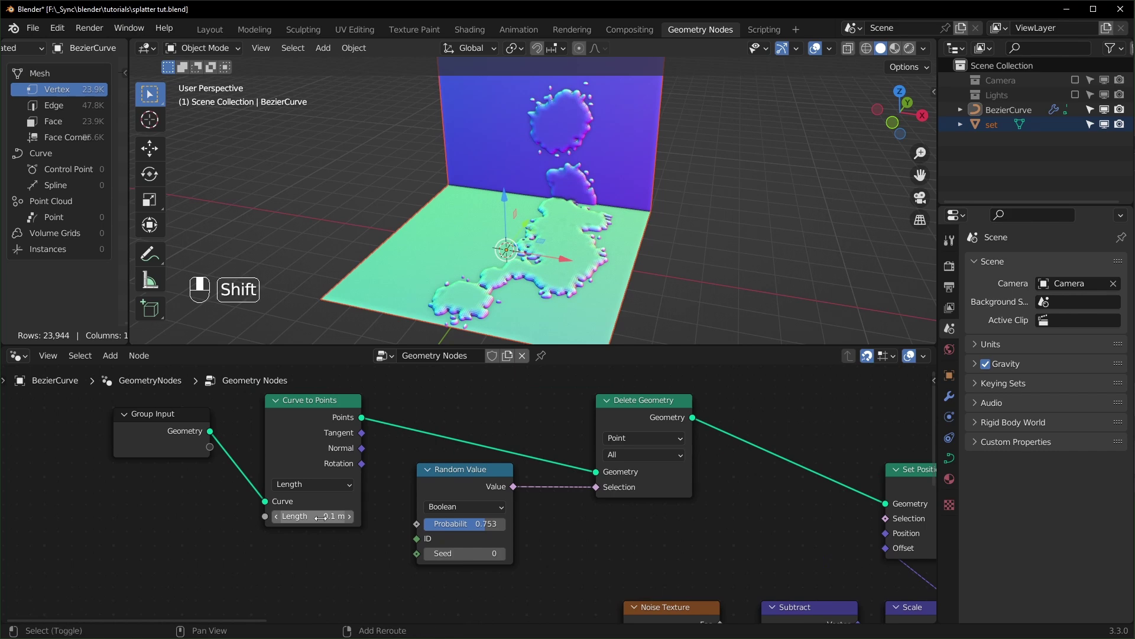
{"action": "left_click_drag", "start_coordinate": [320, 517], "coordinate": [414, 517], "text": "shift"}
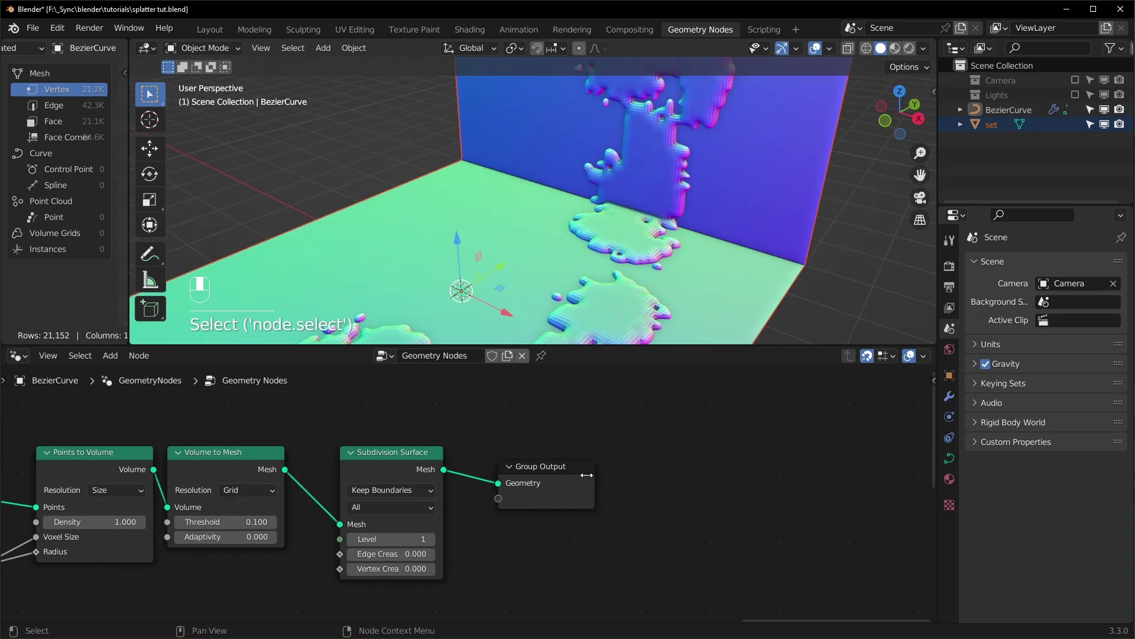
Make room before the Group Output and insert a Set Shade Smooth node after the Subdivision Surface node.
{"action": "left_click_drag", "start_coordinate": [564, 469], "coordinate": [736, 482]}
{"action": "key", "text": "shift+a"}
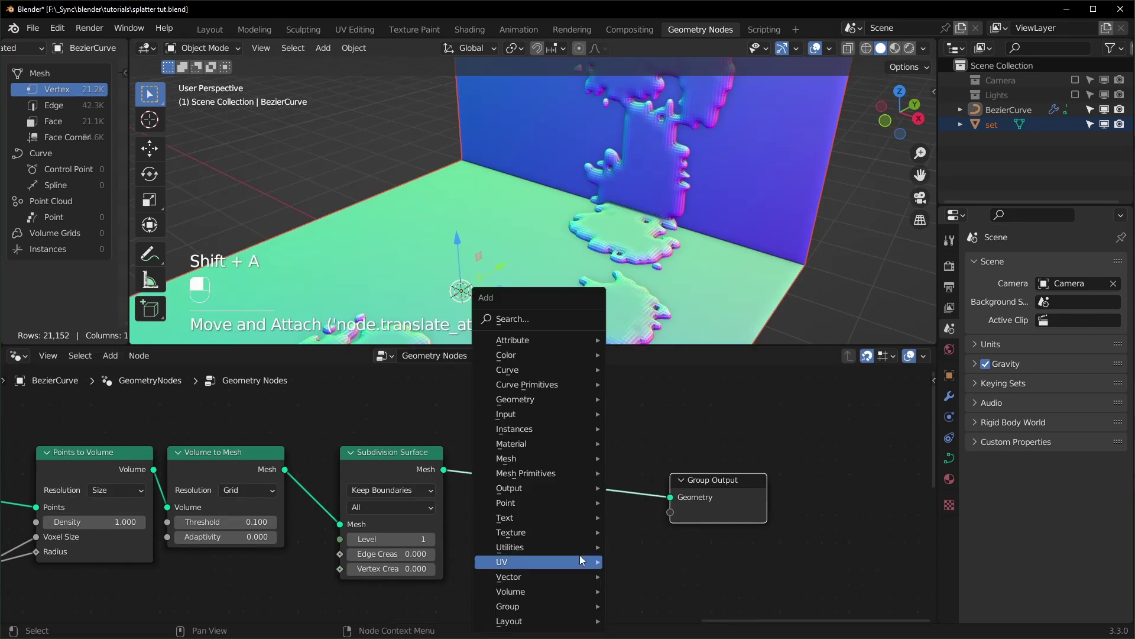
{"action": "key", "text": "s"}
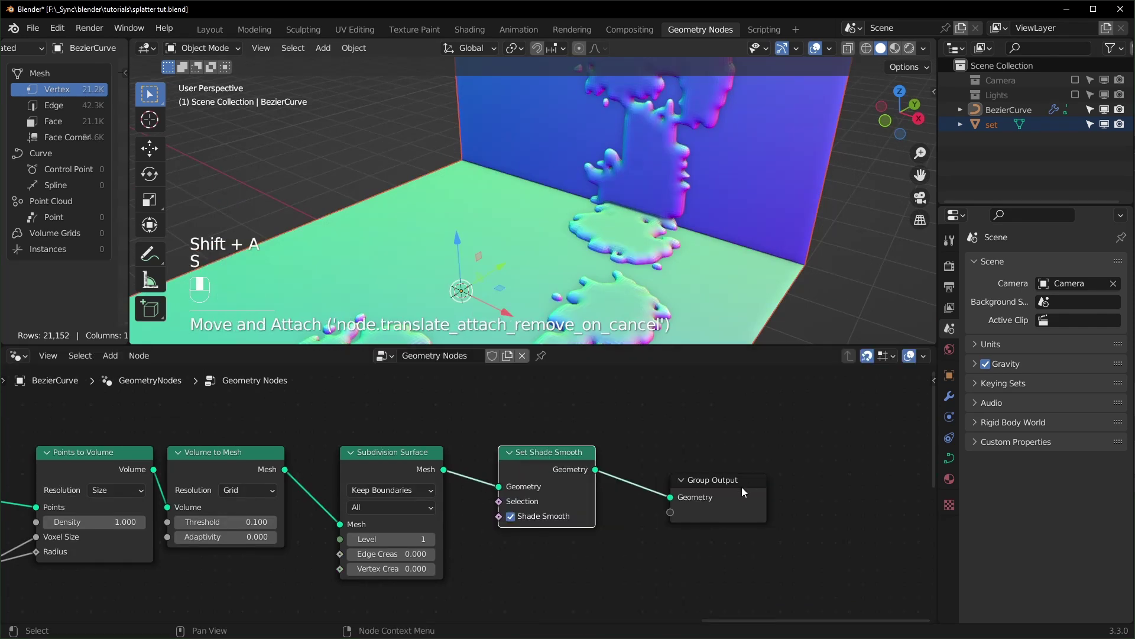
Shift the Group Output further along and insert a Set Material node after Set Shade Smooth.
{"action": "left_click_drag", "start_coordinate": [742, 487], "coordinate": [824, 460]}
{"action": "left_click", "coordinate": [705, 536]}
{"action": "key", "text": "shift+a"}
{"action": "type", "text": "smat"}
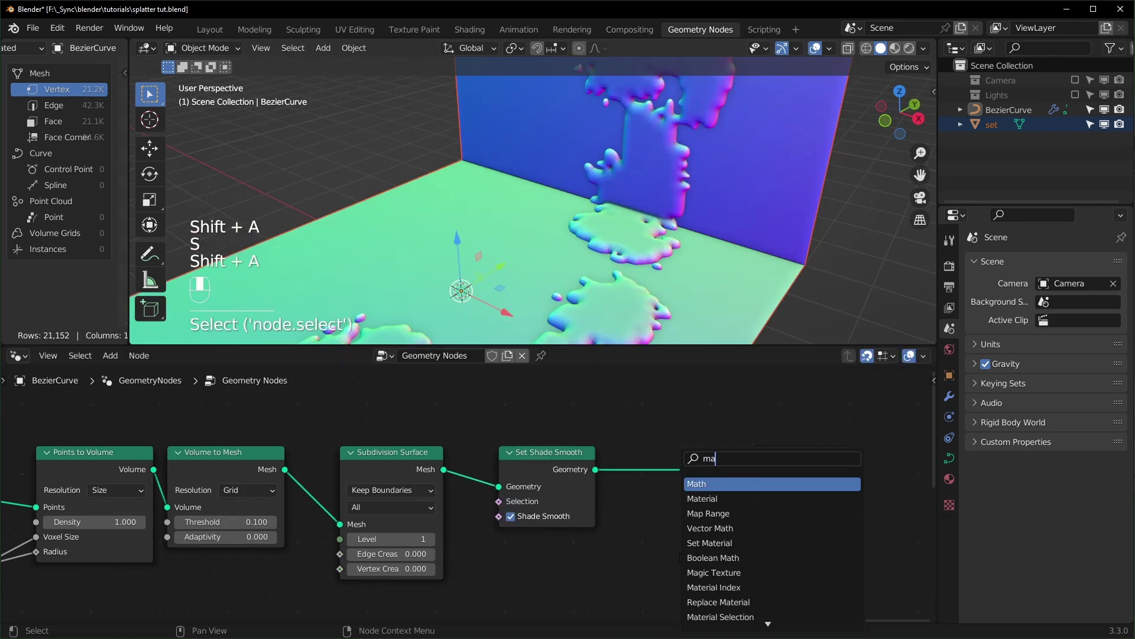
{"action": "left_click", "coordinate": [737, 525]}
{"action": "left_click", "coordinate": [719, 484]}
{"action": "middle_click_drag", "start_coordinate": [680, 284], "coordinate": [666, 242]}
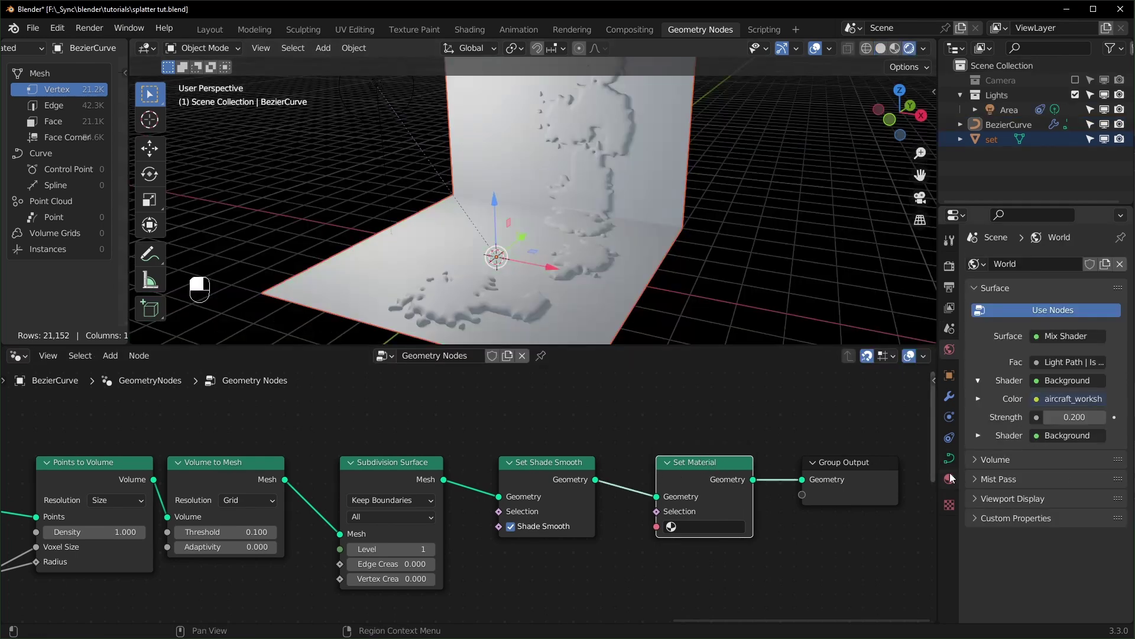
Create a new material named splat for the curve and assign it in the Set Material node.
{"action": "left_click", "coordinate": [950, 478]}
{"action": "left_click", "coordinate": [1032, 326]}
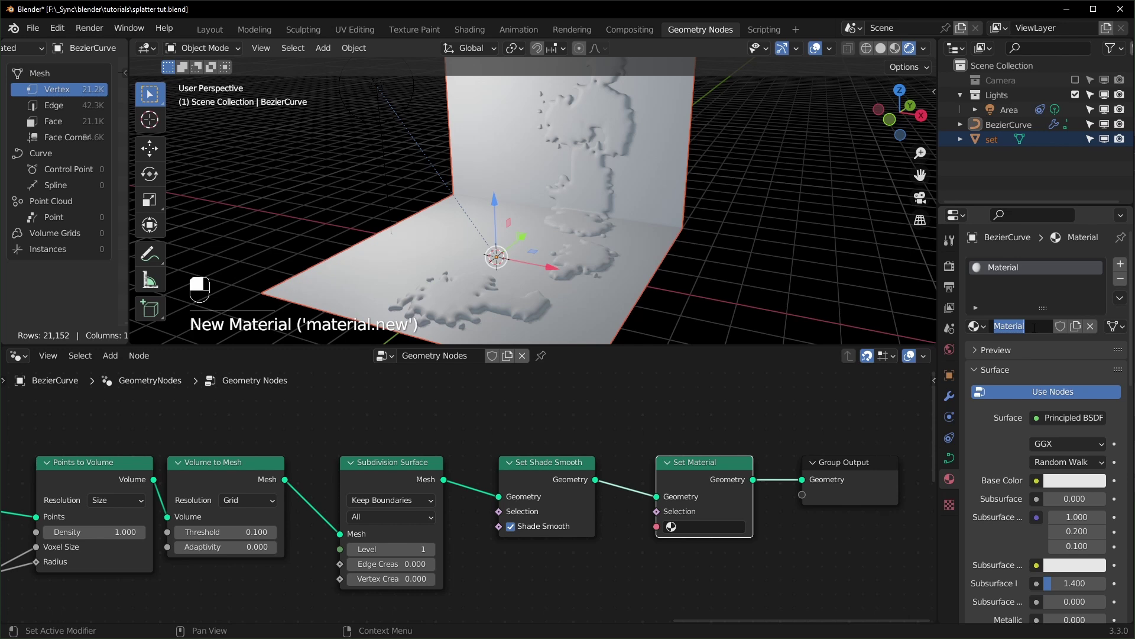
{"action": "left_click", "coordinate": [692, 528]}
{"action": "left_click", "coordinate": [698, 399]}
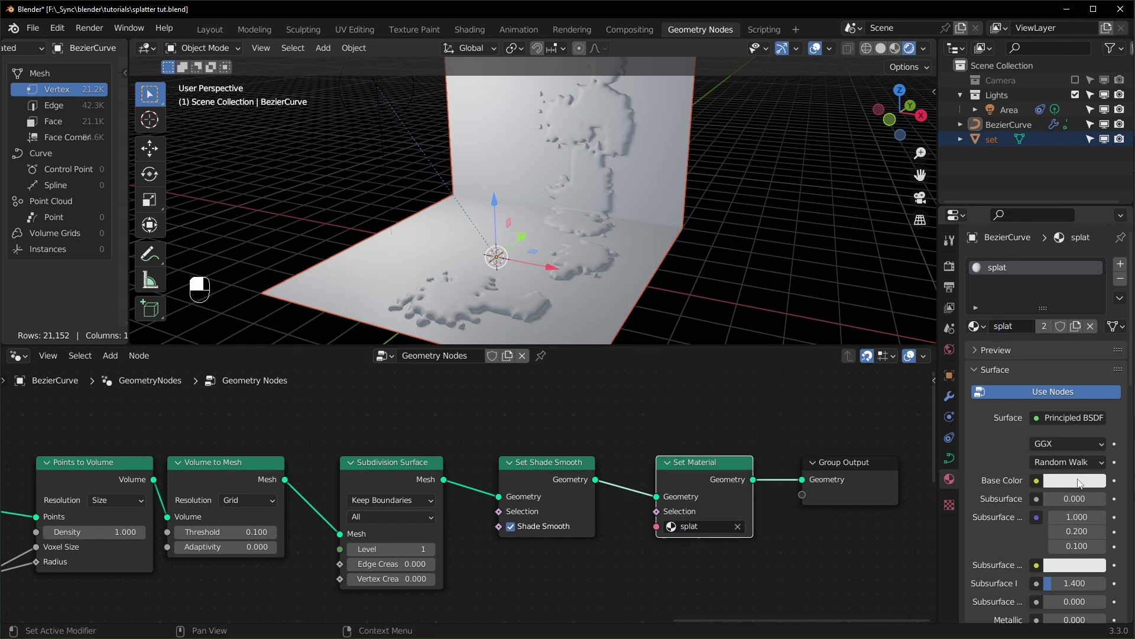
Give the splat material a bright green Base Color and a Roughness of about 0.07.
{"action": "left_click", "coordinate": [1080, 484]}
{"action": "left_click_drag", "start_coordinate": [1096, 300], "coordinate": [1035, 377]}
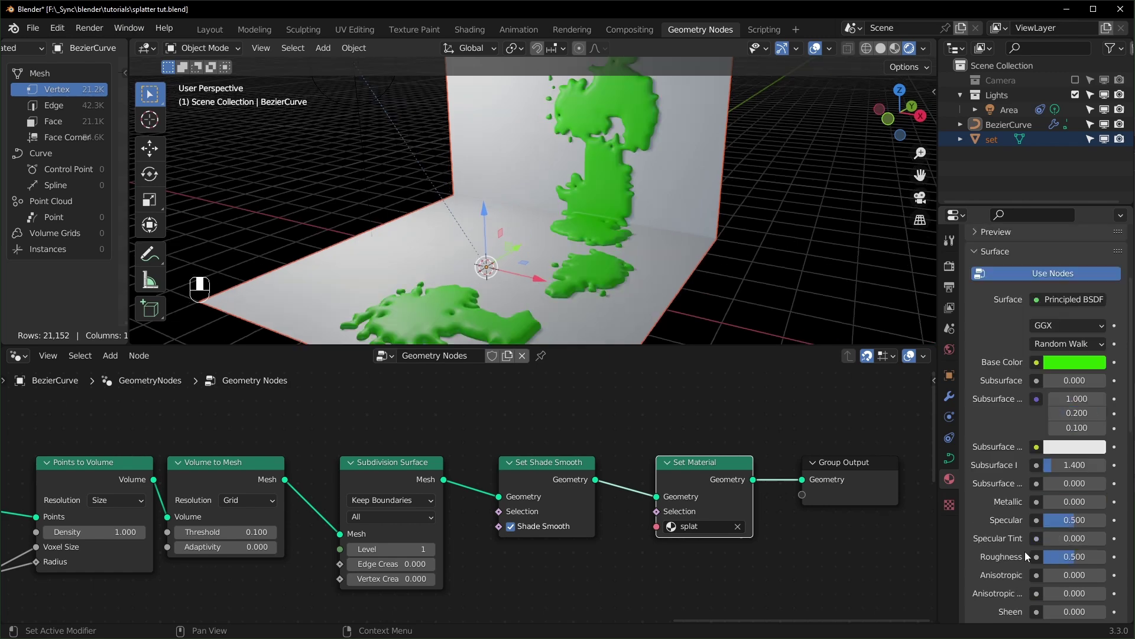
{"action": "scroll", "coordinate": [1027, 553], "scroll_direction": "down", "scroll_amount": 1}
{"action": "left_click_drag", "start_coordinate": [1066, 533], "coordinate": [1044, 533]}
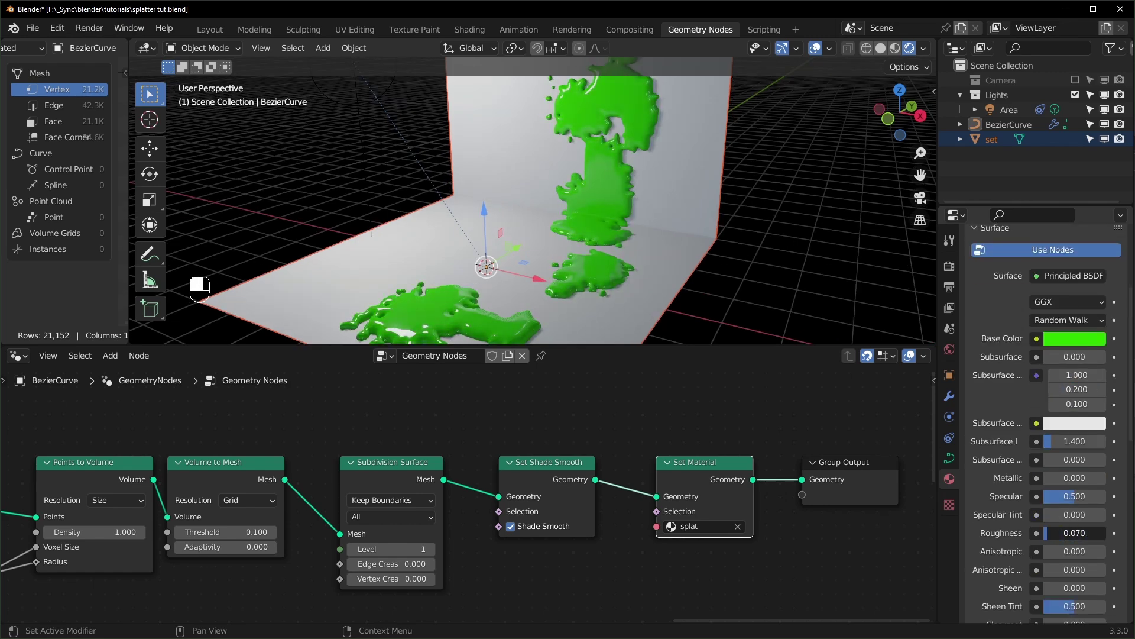
Maximize the 3D view, enter Edit Mode on the Bezier curve and delete all of its points.
{"action": "middle_click_drag", "start_coordinate": [680, 278], "coordinate": [491, 280]}
{"action": "key", "text": "ctrl+alt+space"}
{"action": "key", "text": "alt+a"}
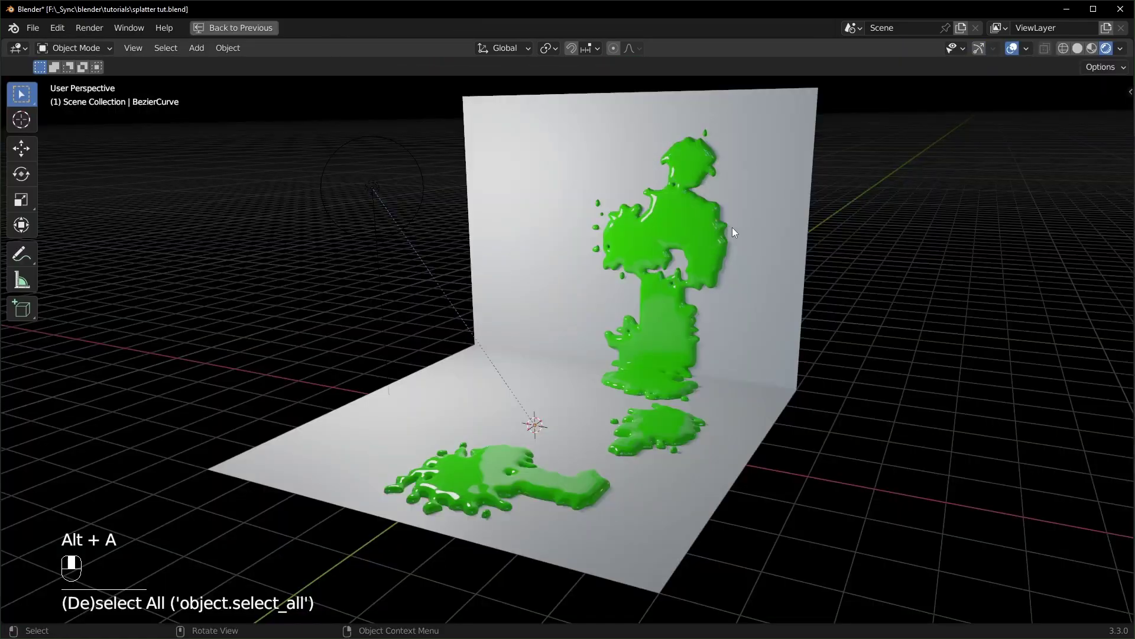
{"action": "left_click", "coordinate": [637, 204]}
{"action": "key", "text": "Tab"}
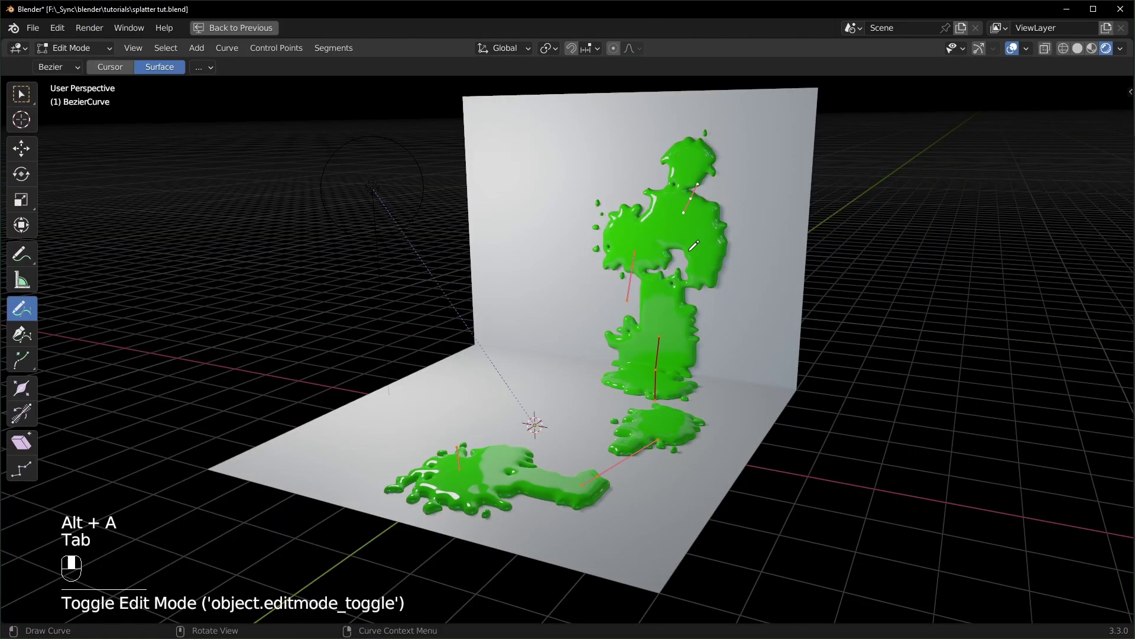
{"action": "key", "text": "a"}
{"action": "key", "text": "x"}
{"action": "left_click", "coordinate": [683, 250]}
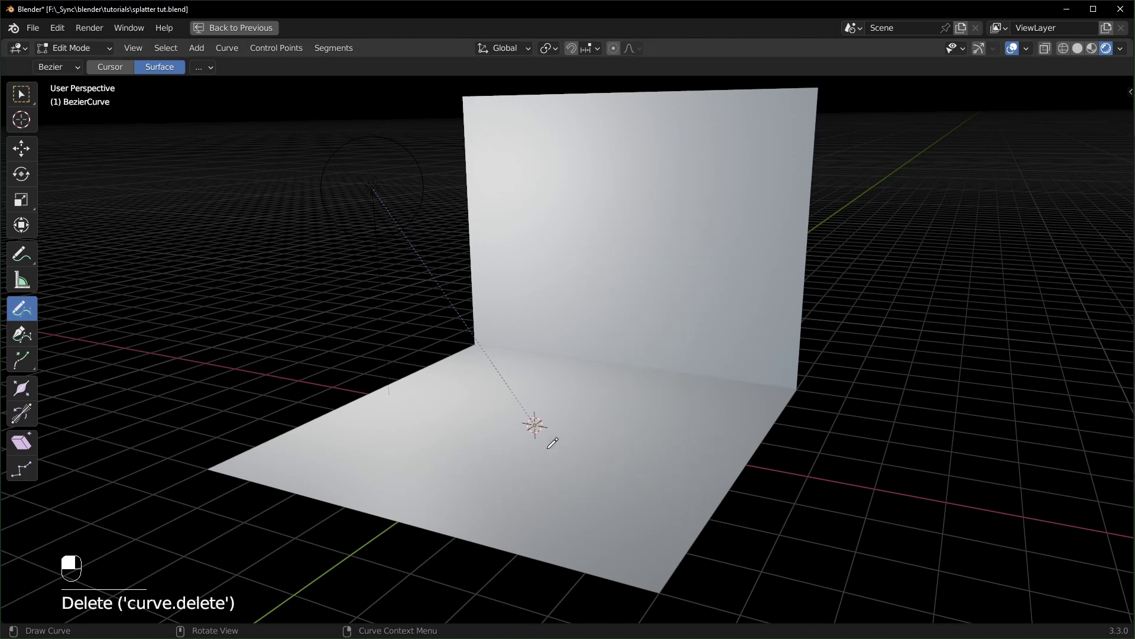
Draw several new freehand curve strokes across the set's floor and back wall to generate green splatters.
{"action": "left_click_drag", "start_coordinate": [659, 336], "coordinate": [734, 225]}
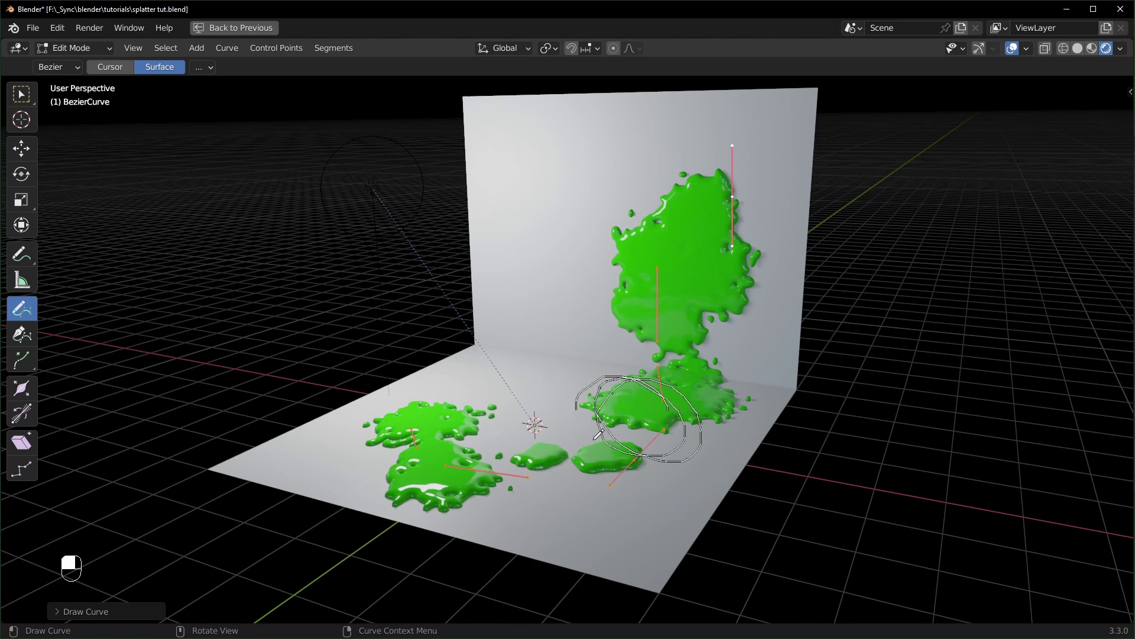
{"action": "left_click_drag", "start_coordinate": [627, 445], "coordinate": [610, 473]}
{"action": "mouse_move", "coordinate": [626, 411]}
{"action": "left_mouse_down"}
{"action": "mouse_move", "coordinate": [628, 459]}
{"action": "mouse_move", "coordinate": [589, 475]}
{"action": "left_mouse_up"}
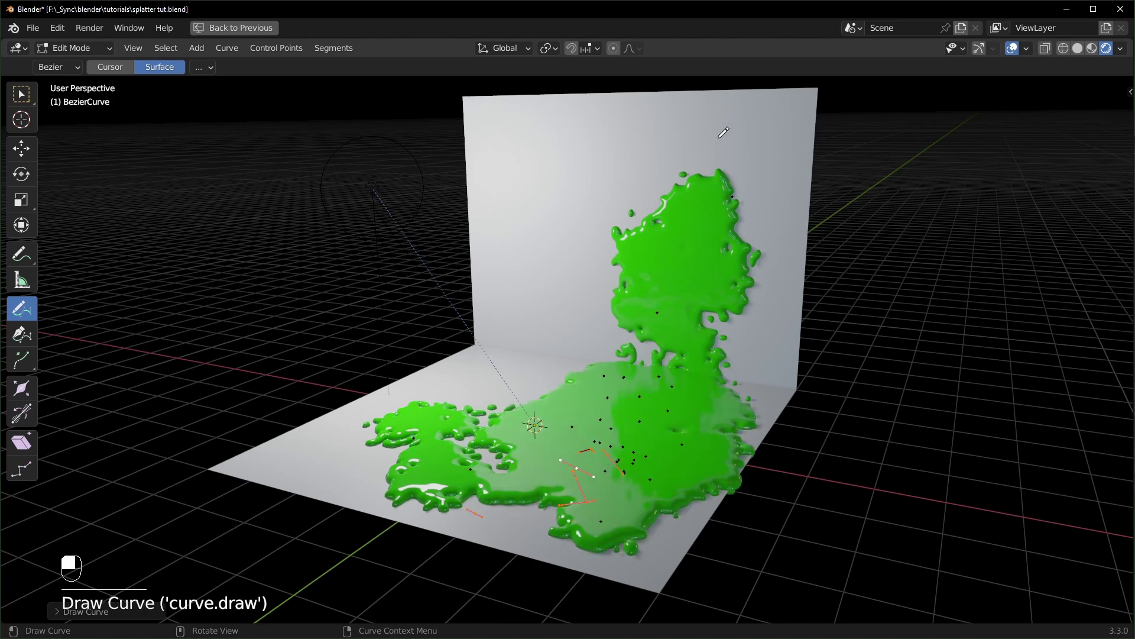
{"action": "left_click_drag", "start_coordinate": [525, 238], "coordinate": [525, 239]}
{"action": "mouse_move", "coordinate": [643, 206]}
{"action": "middle_mouse_down"}
{"action": "mouse_move", "coordinate": [674, 207]}
{"action": "mouse_move", "coordinate": [621, 216]}
{"action": "middle_mouse_up"}
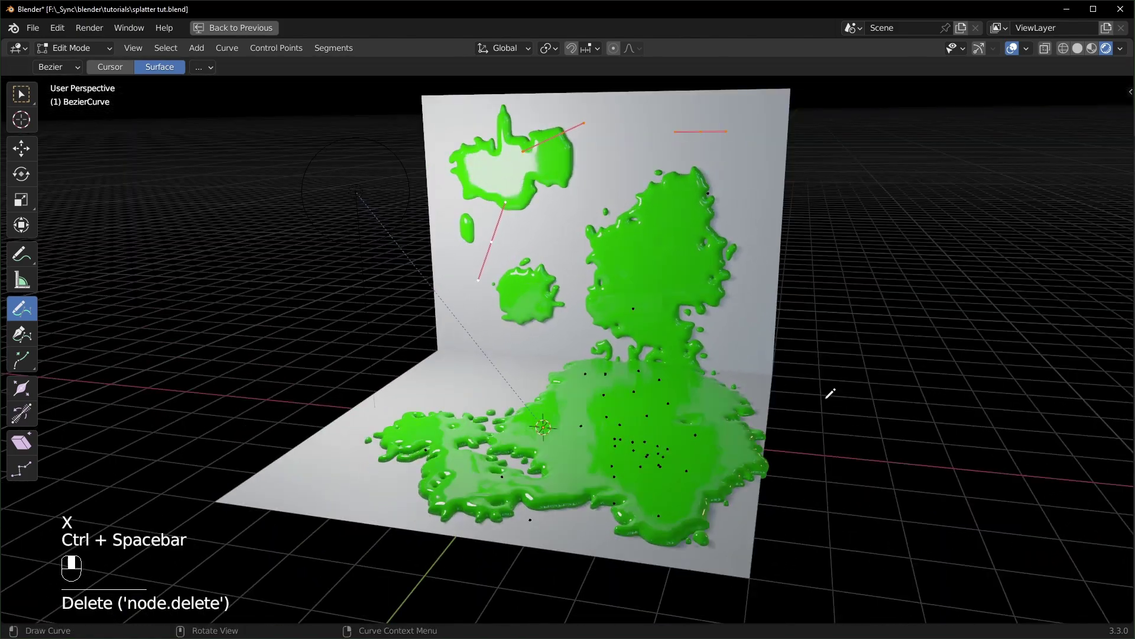
{"action": "middle_click_drag", "start_coordinate": [830, 393], "coordinate": [788, 395]}
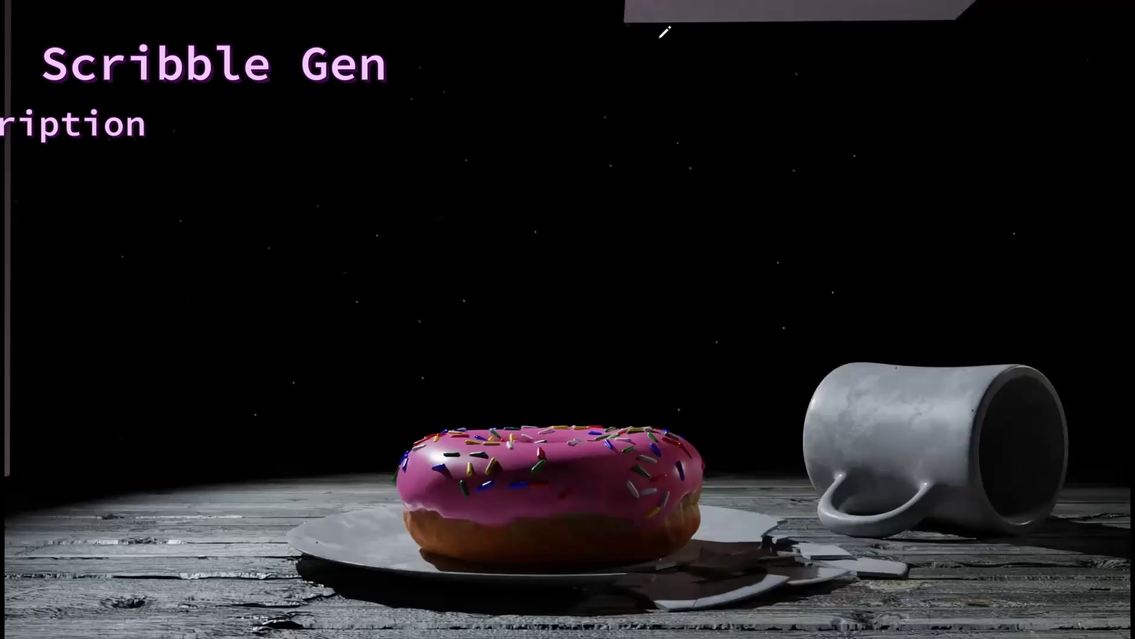
Draw freehand curve strokes connecting the overhead ledge, the donut and the mug to generate cobwebs between them.
{"action": "left_click_drag", "start_coordinate": [658, 28], "coordinate": [641, 393]}
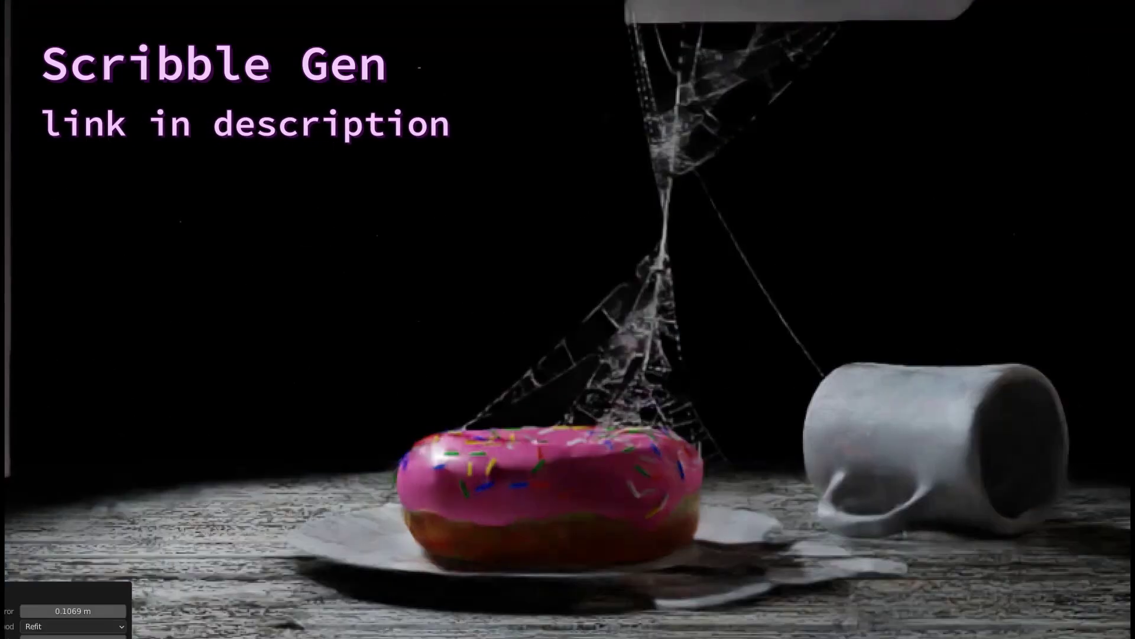
{"action": "mouse_move", "coordinate": [5, 61]}
{"action": "left_mouse_down"}
{"action": "mouse_move", "coordinate": [294, 296]}
{"action": "mouse_move", "coordinate": [414, 445]}
{"action": "left_mouse_up"}
{"action": "mouse_move", "coordinate": [985, 393]}
{"action": "left_mouse_down"}
{"action": "mouse_move", "coordinate": [871, 448]}
{"action": "mouse_move", "coordinate": [672, 474]}
{"action": "left_mouse_up"}
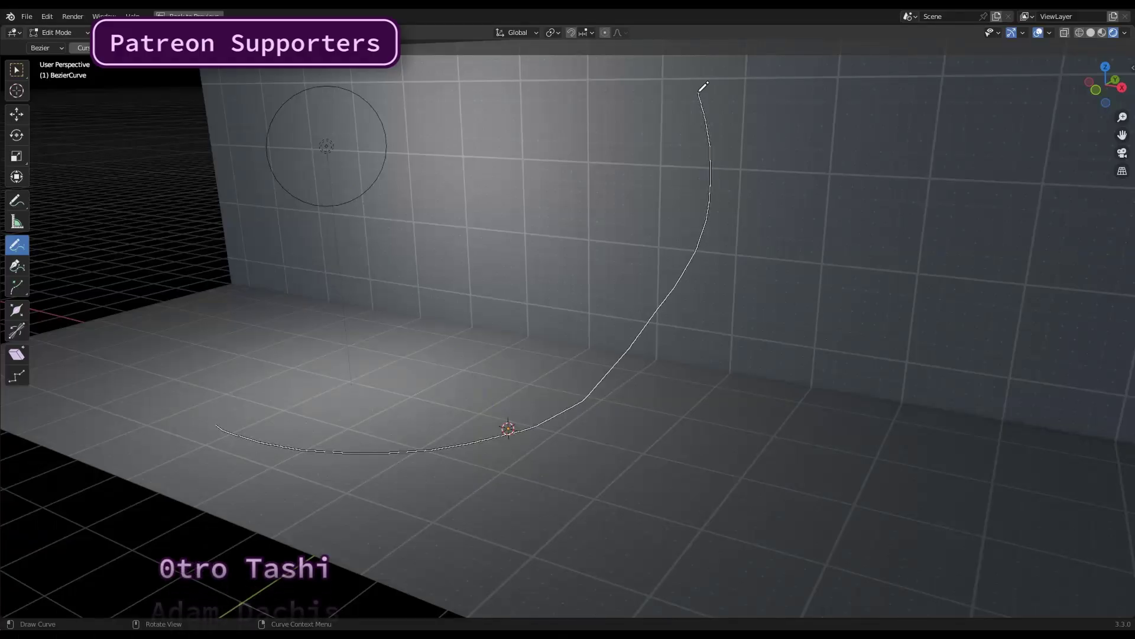
Draw a long curve stroke from the tiled floor up the back wall, plus further strokes across the floor, to generate splatters.
{"action": "left_click_drag", "start_coordinate": [703, 87], "coordinate": [703, 87]}
{"action": "mouse_move", "coordinate": [508, 527]}
{"action": "left_mouse_down"}
{"action": "mouse_move", "coordinate": [840, 547]}
{"action": "mouse_move", "coordinate": [964, 523]}
{"action": "left_mouse_up"}
{"action": "mouse_move", "coordinate": [486, 421]}
{"action": "left_mouse_down"}
{"action": "mouse_move", "coordinate": [710, 378]}
{"action": "mouse_move", "coordinate": [743, 468]}
{"action": "left_mouse_up"}
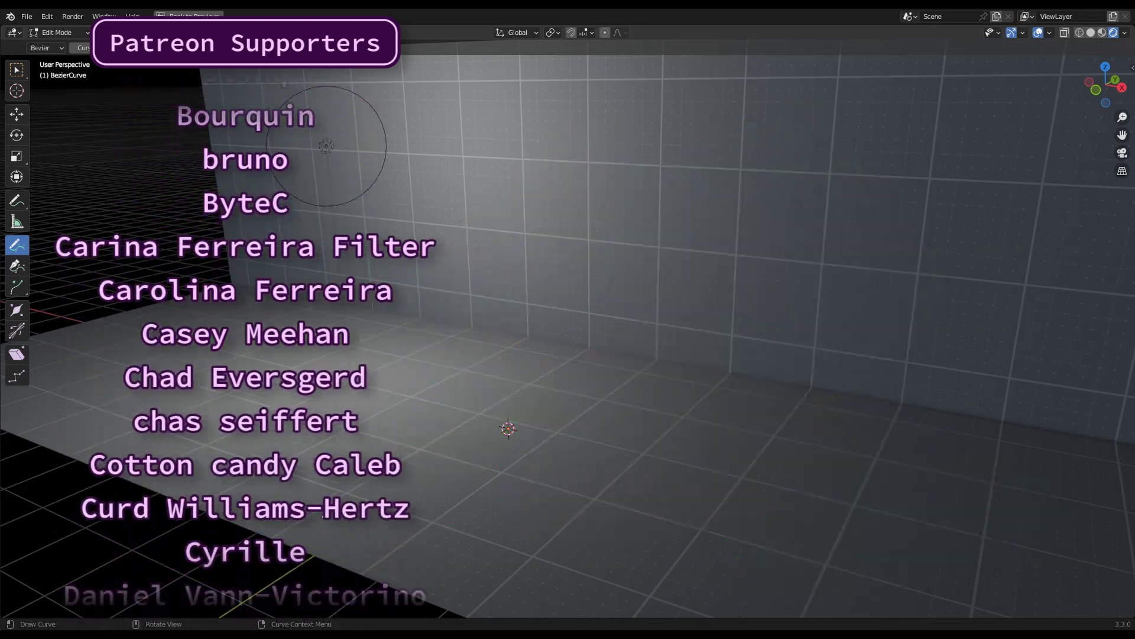
Draw fresh diagonal strokes running between the tiled floor and the back wall, plus one along the front floor, to generate separate splatters.
{"action": "left_click_drag", "start_coordinate": [313, 518], "coordinate": [626, 118]}
{"action": "mouse_move", "coordinate": [847, 186]}
{"action": "left_mouse_down"}
{"action": "mouse_move", "coordinate": [759, 506]}
{"action": "mouse_move", "coordinate": [727, 562]}
{"action": "left_mouse_up"}
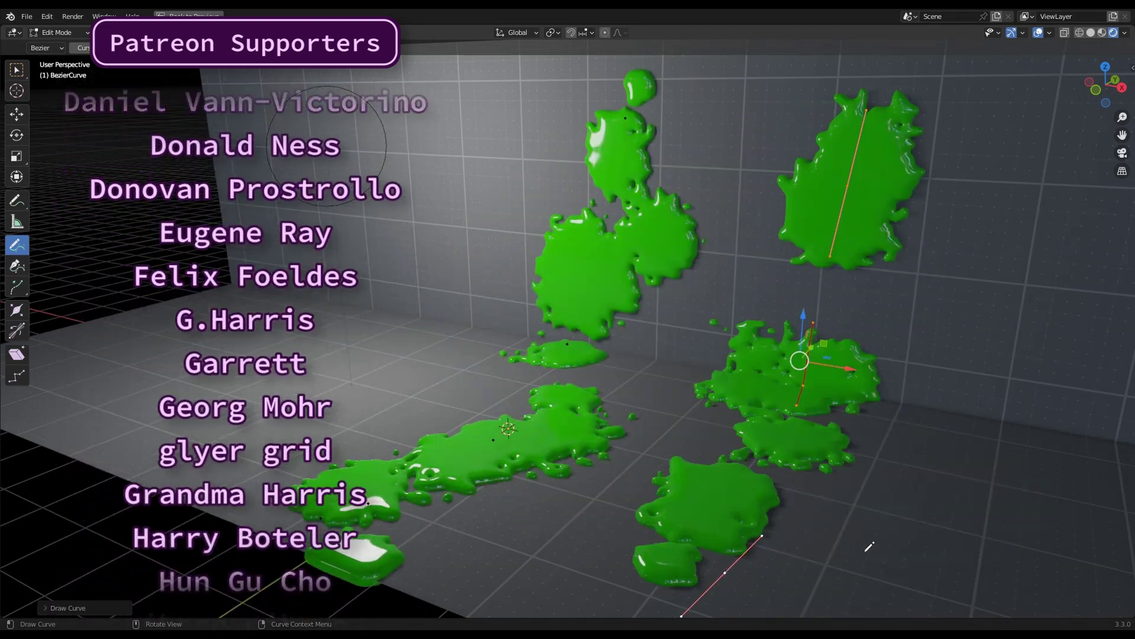
{"action": "mouse_move", "coordinate": [865, 550]}
{"action": "left_mouse_down"}
{"action": "mouse_move", "coordinate": [414, 378]}
{"action": "mouse_move", "coordinate": [562, 497]}
{"action": "mouse_move", "coordinate": [414, 479]}
{"action": "mouse_move", "coordinate": [663, 524]}
{"action": "left_mouse_up"}
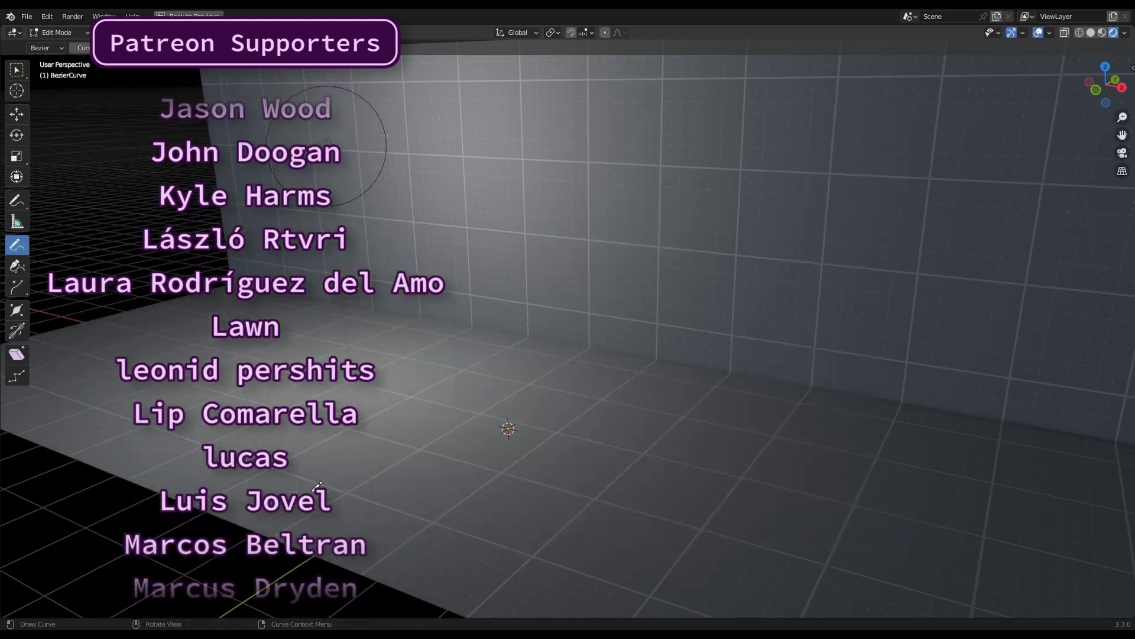
Draw a new set of curve strokes up the back wall and densely across the tiled floor to generate one large merged splatter.
{"action": "mouse_move", "coordinate": [288, 492]}
{"action": "left_mouse_down"}
{"action": "mouse_move", "coordinate": [563, 167]}
{"action": "mouse_move", "coordinate": [573, 115]}
{"action": "left_mouse_up"}
{"action": "left_click_drag", "start_coordinate": [731, 379], "coordinate": [725, 506]}
{"action": "mouse_move", "coordinate": [928, 526]}
{"action": "left_mouse_down"}
{"action": "mouse_move", "coordinate": [556, 476]}
{"action": "mouse_move", "coordinate": [753, 466]}
{"action": "left_mouse_up"}
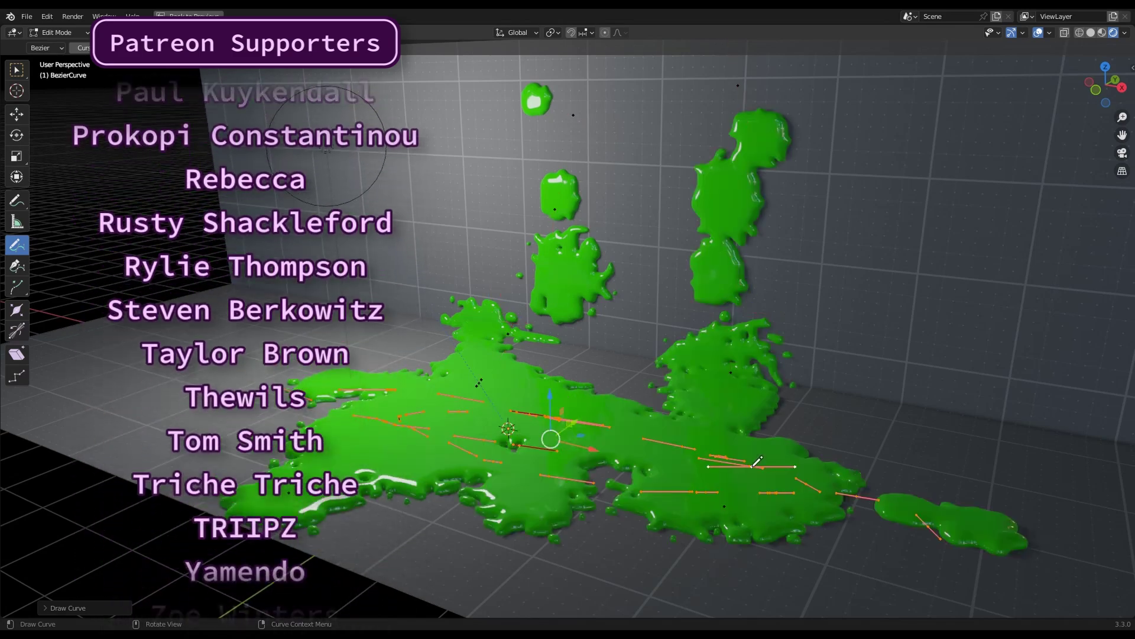